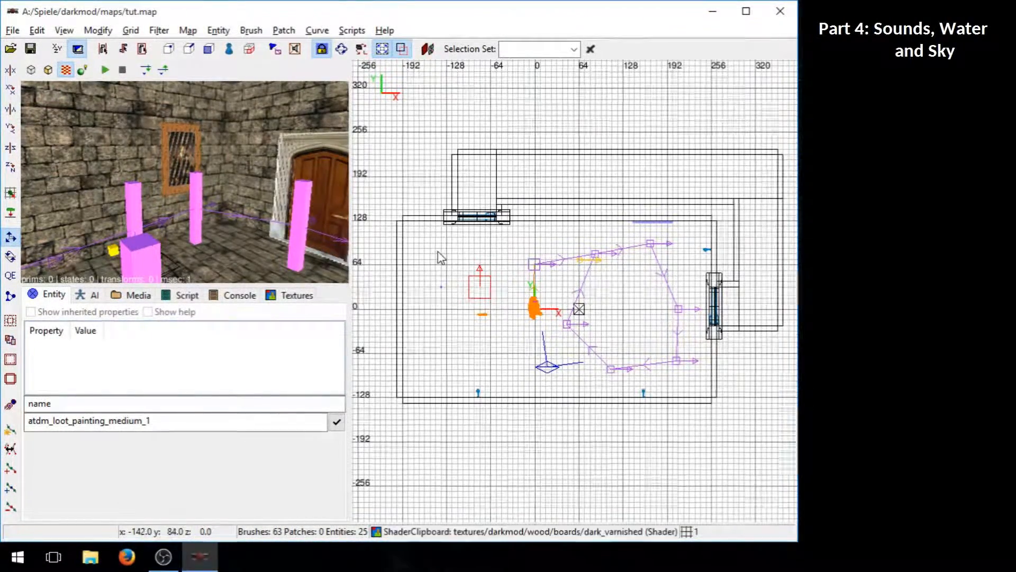
Create an info_location entity inside the large room, near the window-side corner at about x -142, y 84
{"action": "right_click", "coordinate": [441, 258]}
{"action": "left_click", "coordinate": [488, 241]}
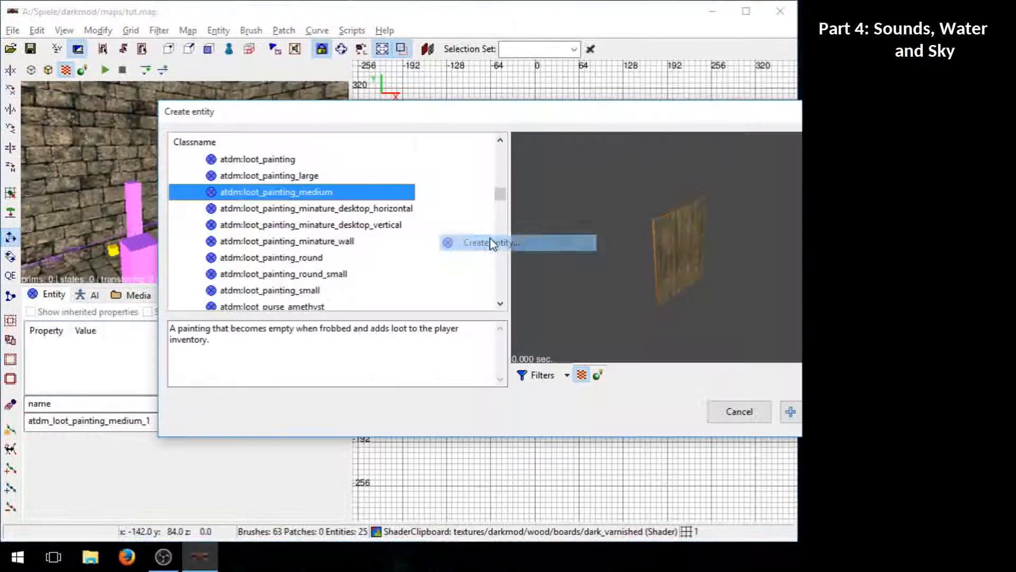
{"action": "scroll", "coordinate": [276, 245], "scroll_direction": "up", "scroll_amount": 10}
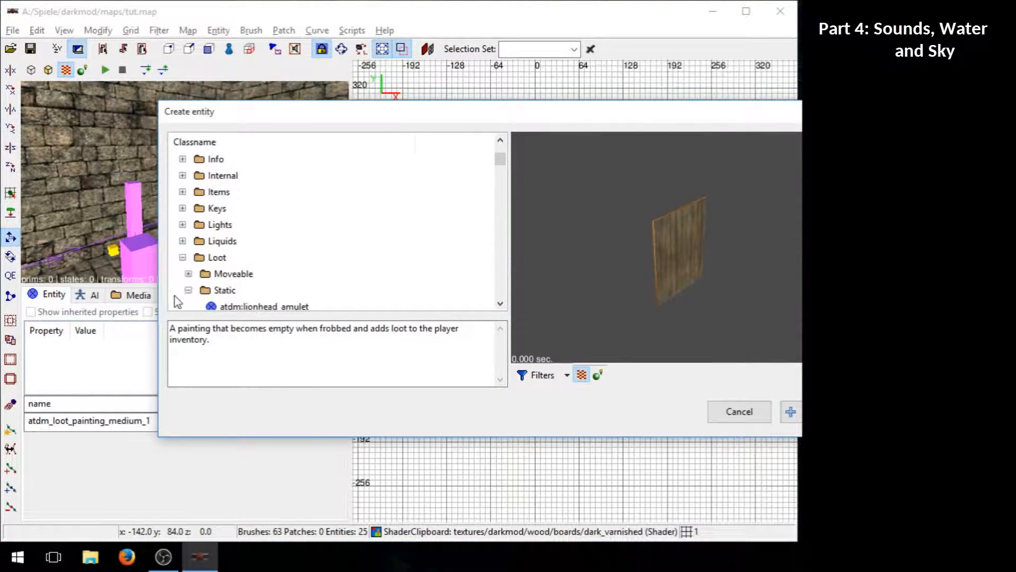
{"action": "left_click", "coordinate": [189, 290]}
{"action": "left_click", "coordinate": [183, 258]}
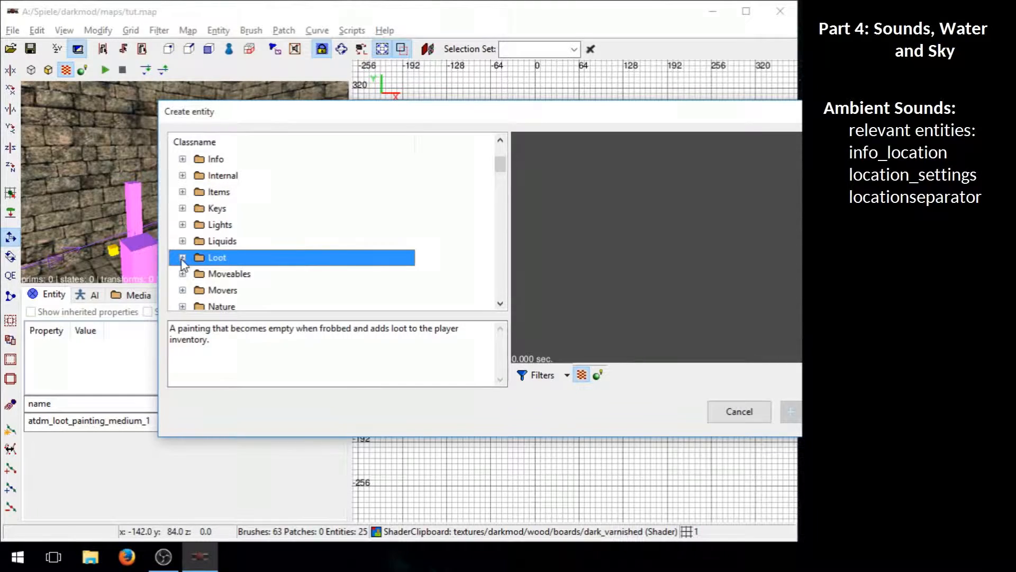
{"action": "left_click", "coordinate": [183, 159]}
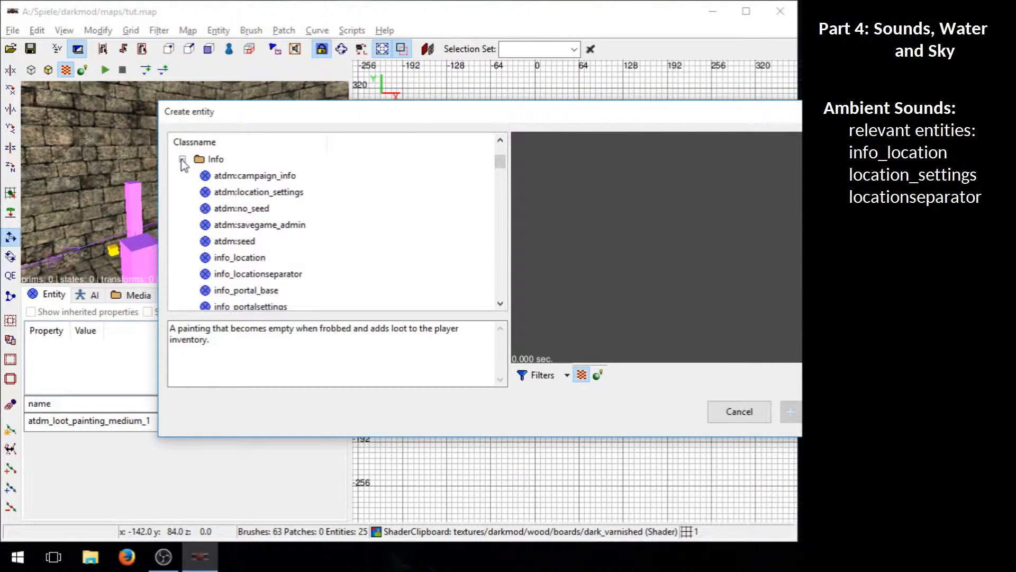
{"action": "left_click", "coordinate": [245, 259]}
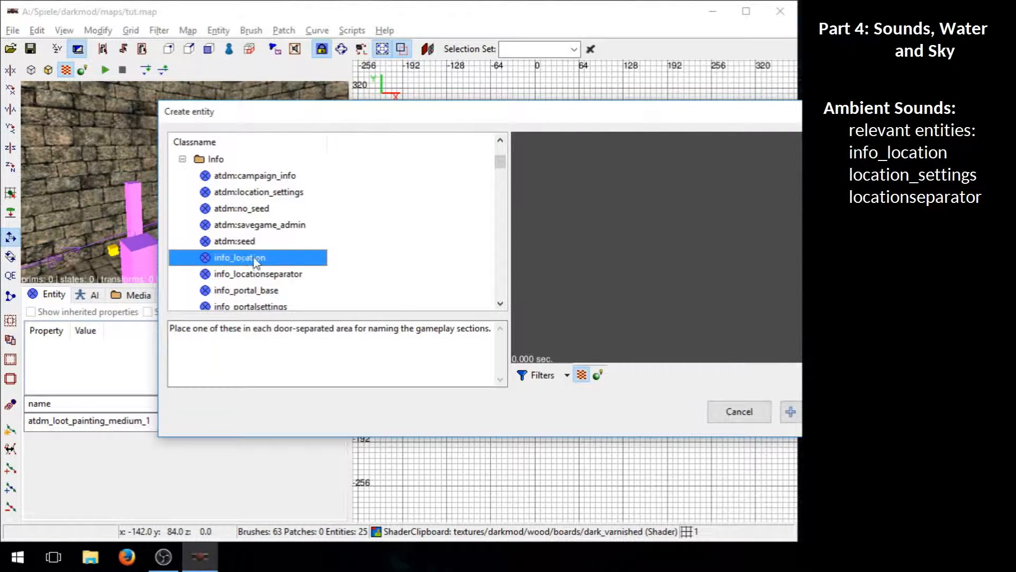
{"action": "left_click", "coordinate": [791, 411]}
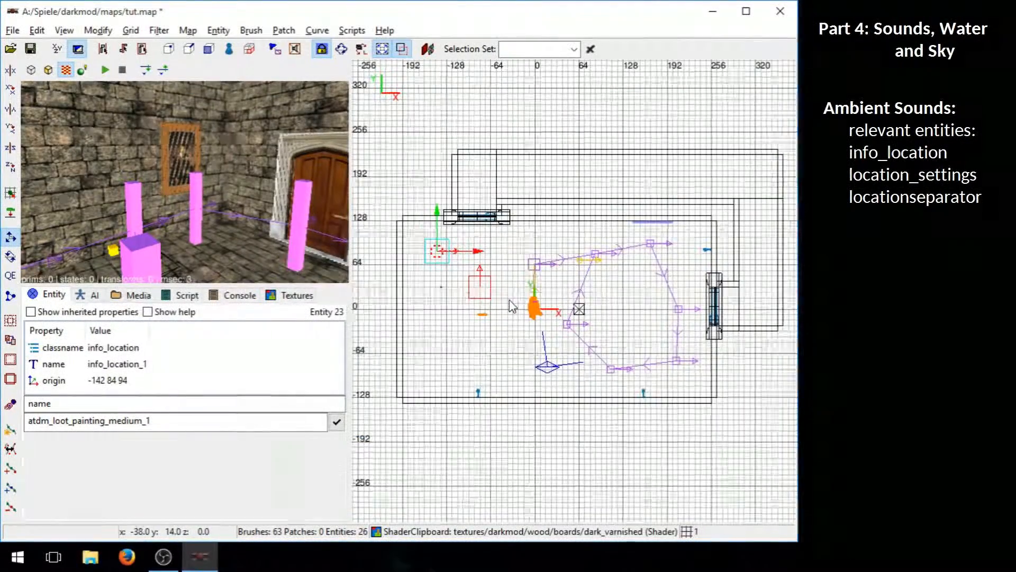
Add the property ambient with the value largeroom to the info_location entity in the large room
{"action": "key", "text": "ctrl+Tab"}
{"action": "right_click_drag", "start_coordinate": [606, 303], "coordinate": [470, 282]}
{"action": "key", "text": "ctrl+Tab"}
{"action": "key", "text": "ctrl+Tab"}
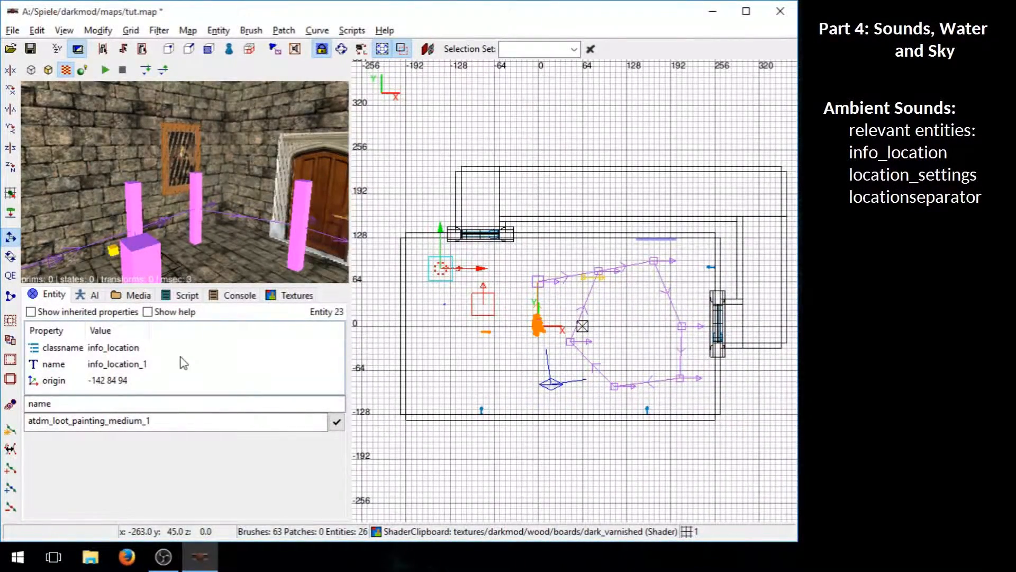
{"action": "left_click_drag", "start_coordinate": [70, 408], "coordinate": [18, 409]}
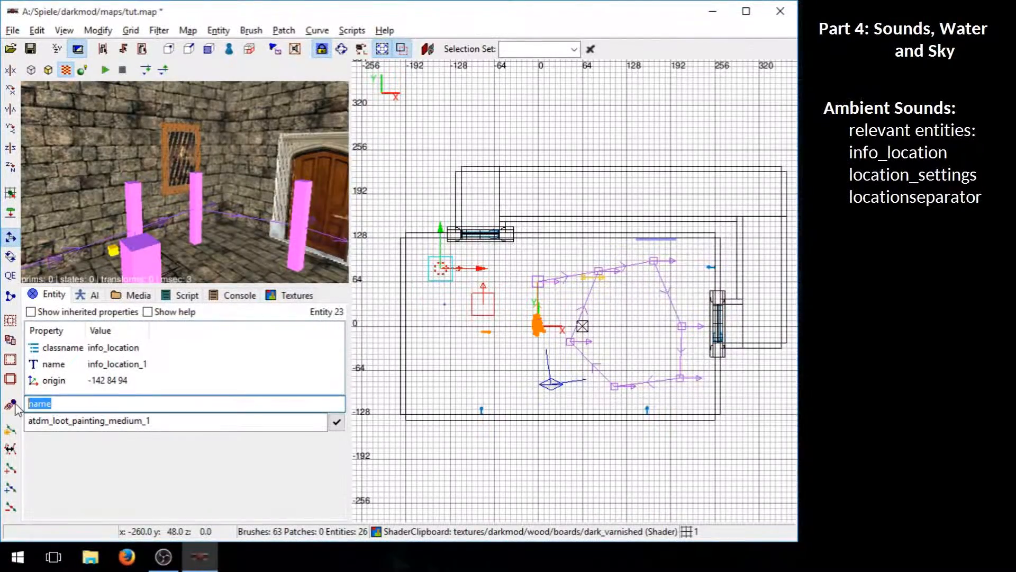
{"action": "type", "text": "ambient"}
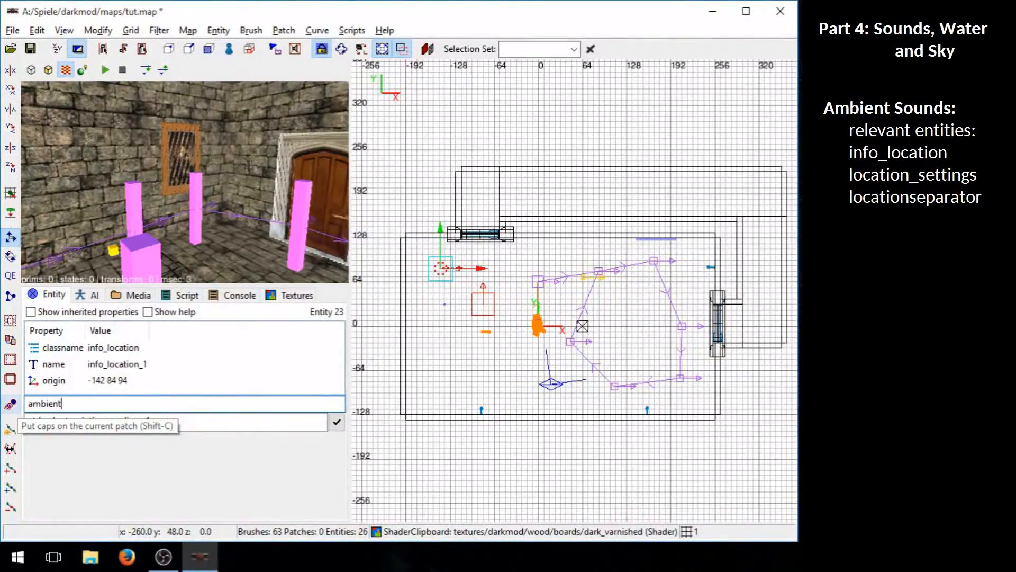
{"action": "key", "text": "Tab"}
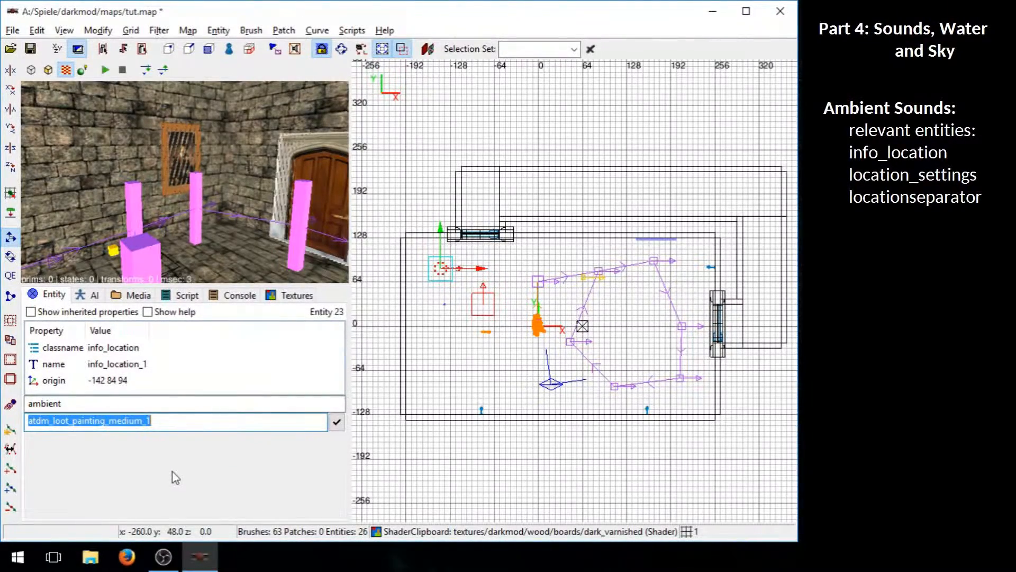
{"action": "type", "text": "largeroom"}
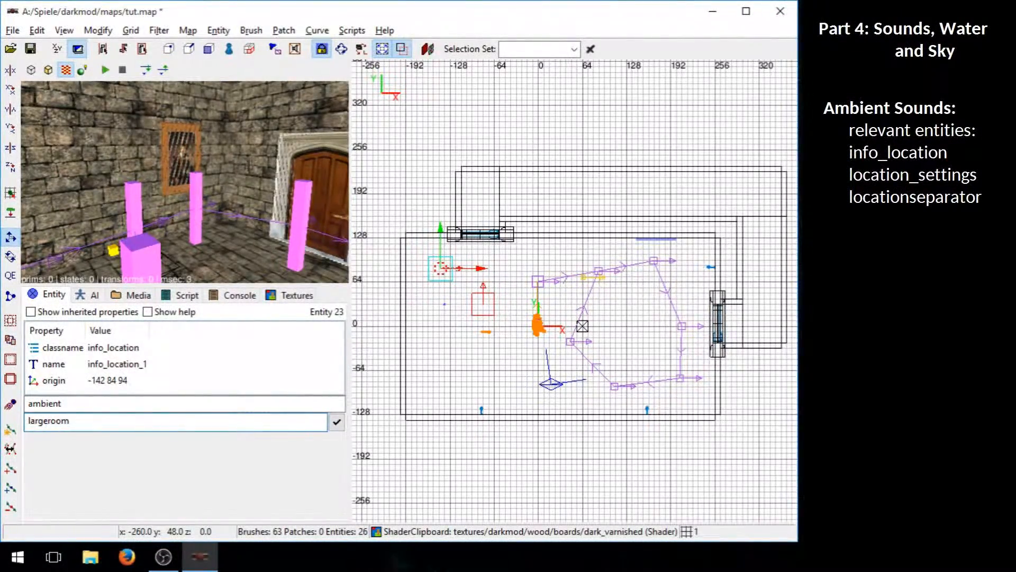
{"action": "left_click", "coordinate": [336, 423]}
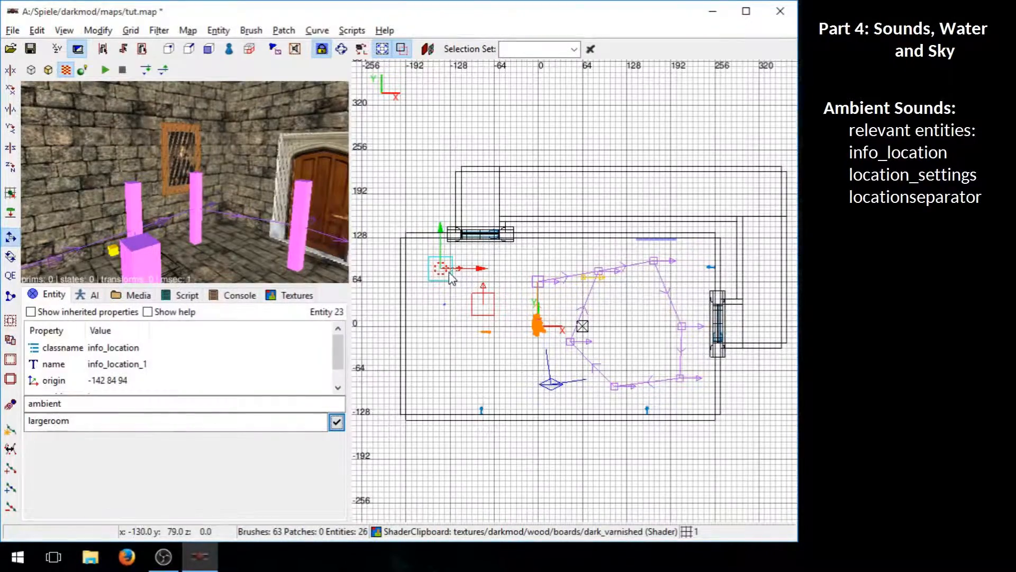
Duplicate the info_location entity into the corridor behind the door and set the copy's ambient property to cooridor
{"action": "key", "text": "space"}
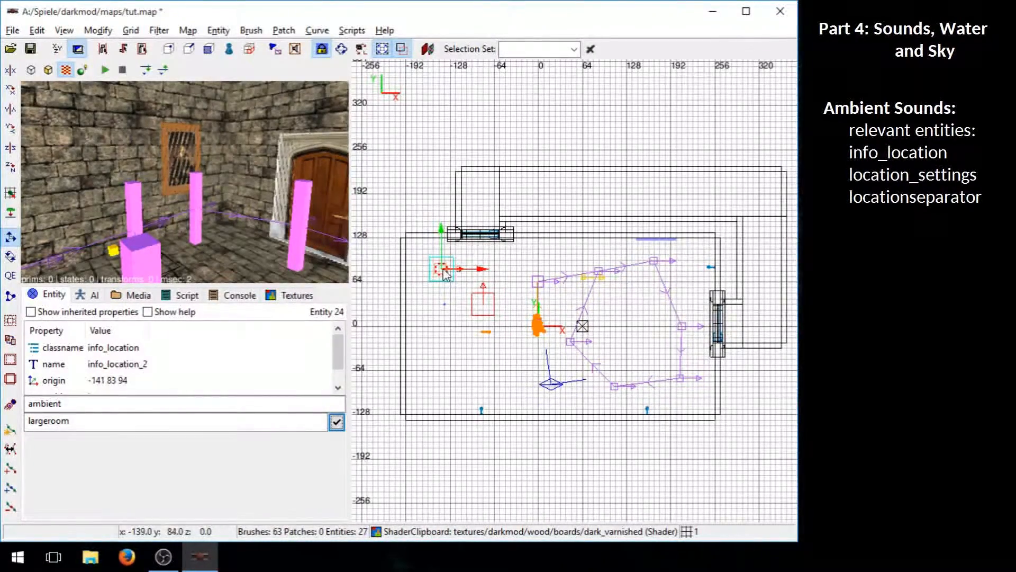
{"action": "left_click_drag", "start_coordinate": [445, 271], "coordinate": [495, 204]}
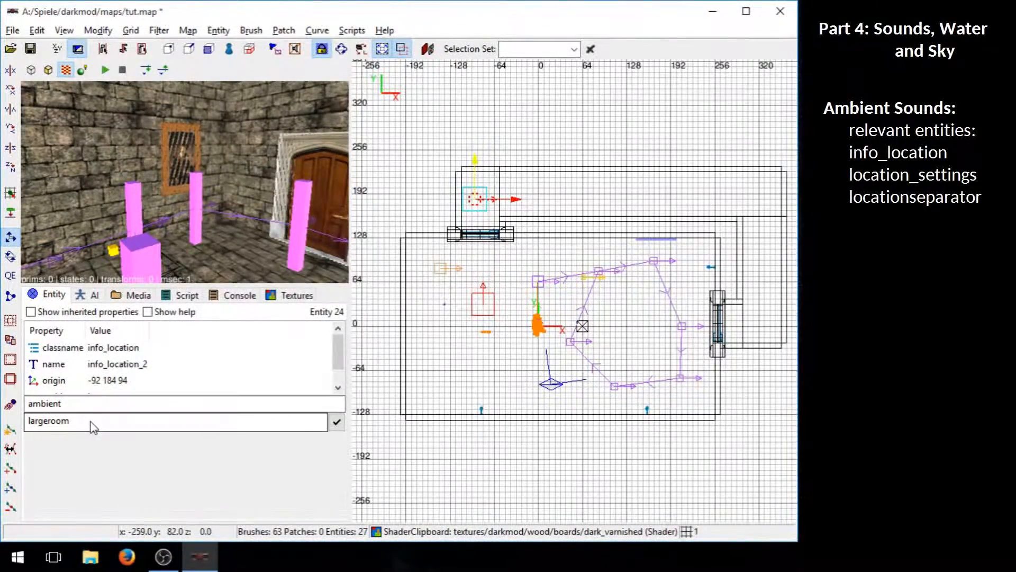
{"action": "left_click_drag", "start_coordinate": [92, 427], "coordinate": [15, 416]}
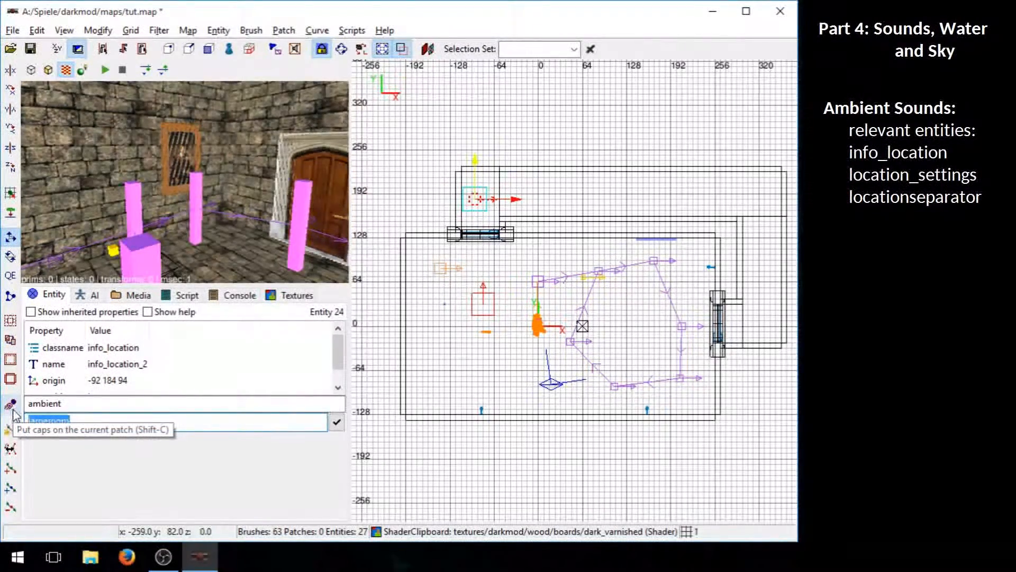
{"action": "key", "text": "BackSpace"}
{"action": "type", "text": "dor"}
{"action": "left_click", "coordinate": [336, 422]}
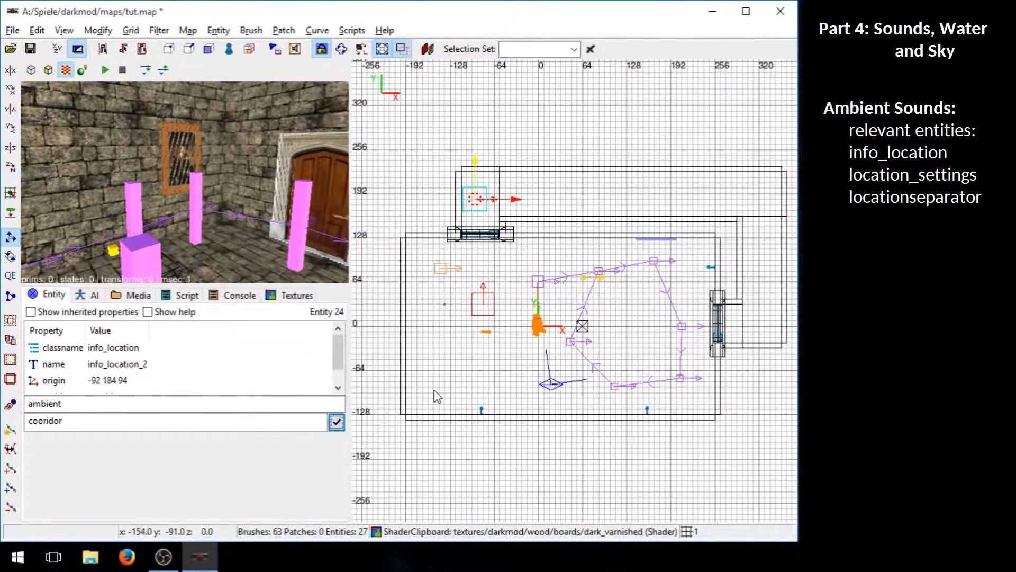
{"action": "right_click_drag", "start_coordinate": [437, 360], "coordinate": [440, 308]}
{"action": "key", "text": "Escape"}
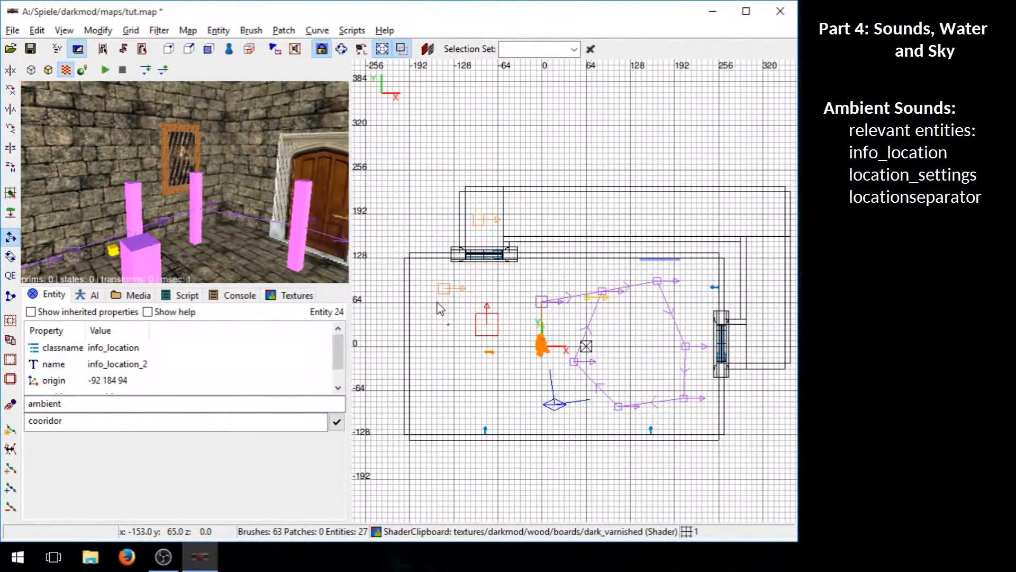
Create an atdm:location_settings entity in the large room at about x -135, y 0
{"action": "right_click", "coordinate": [451, 352]}
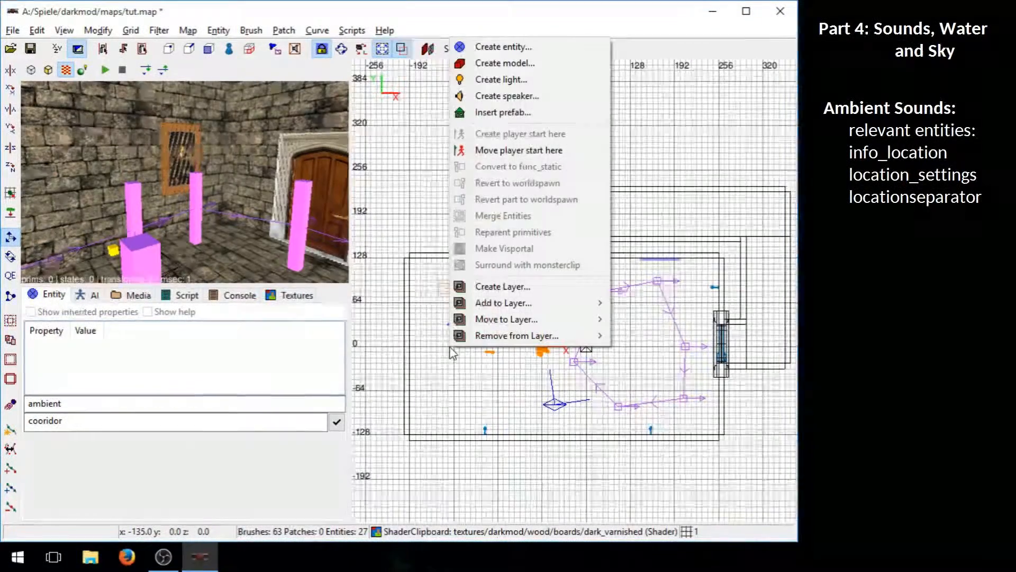
{"action": "left_click", "coordinate": [513, 46]}
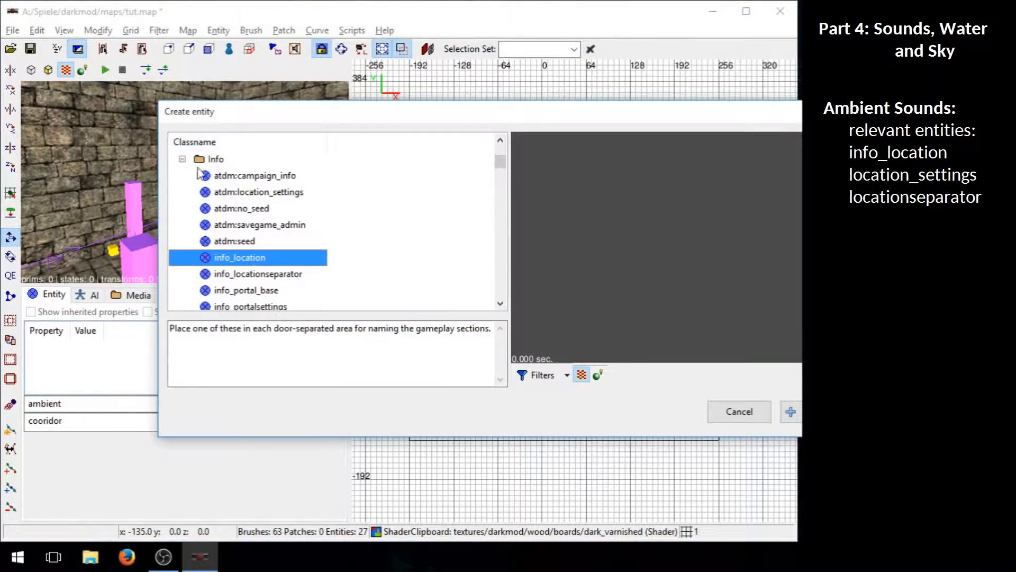
{"action": "left_click", "coordinate": [183, 158]}
{"action": "scroll", "coordinate": [329, 260], "scroll_direction": "up", "scroll_amount": 2}
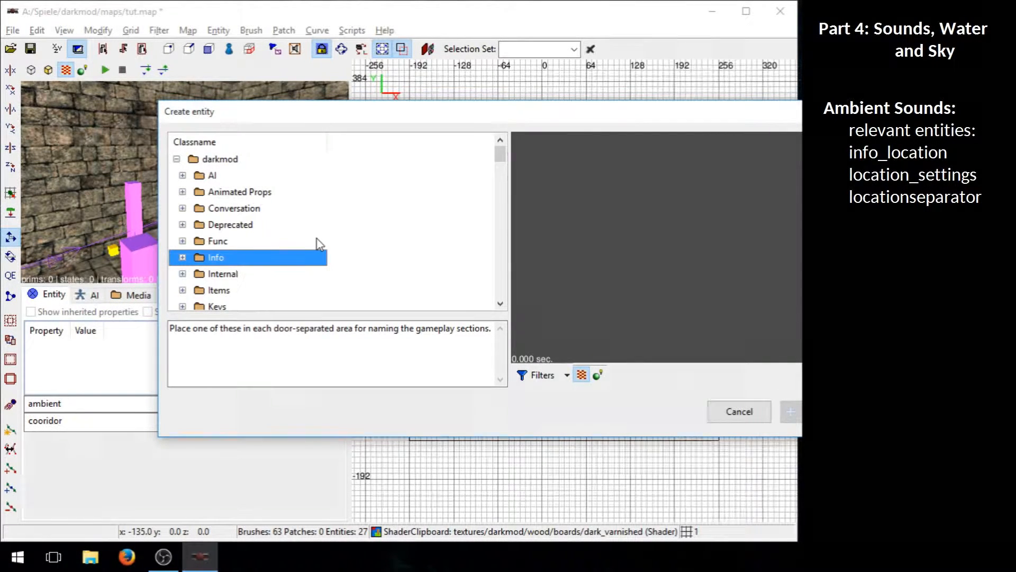
{"action": "left_click", "coordinate": [183, 258]}
{"action": "scroll", "coordinate": [307, 238], "scroll_direction": "down", "scroll_amount": 2}
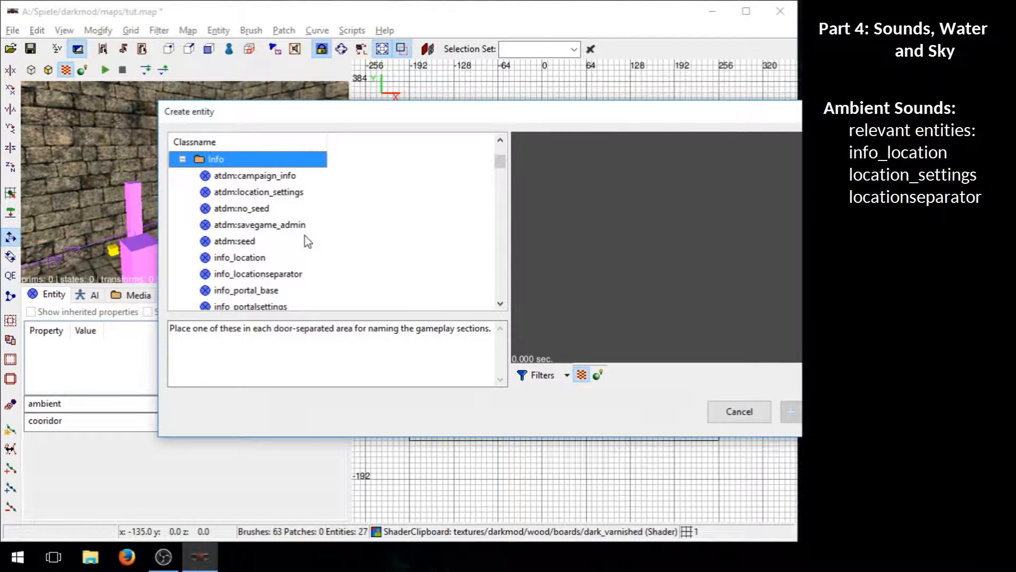
{"action": "left_click", "coordinate": [292, 196]}
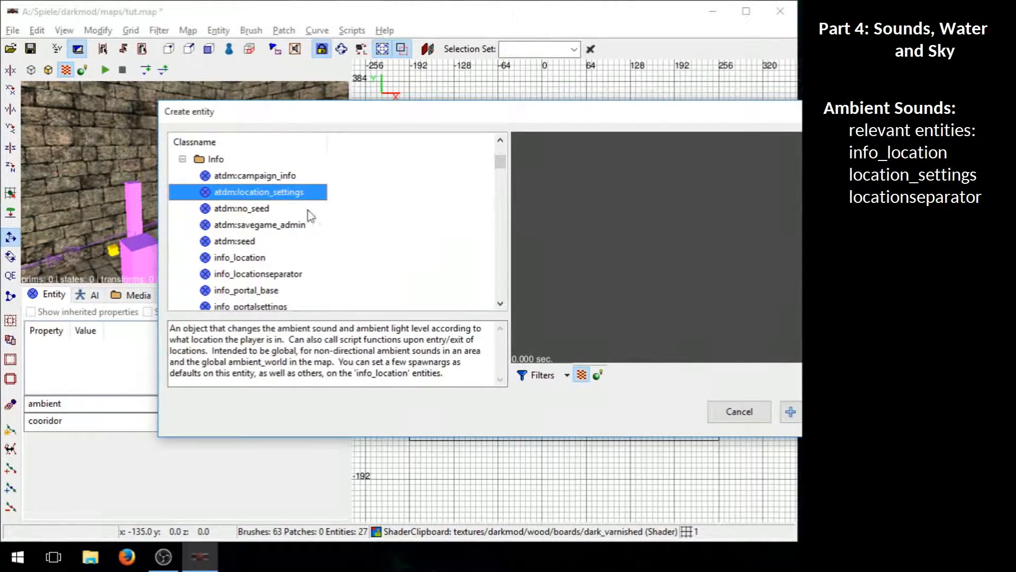
{"action": "left_click", "coordinate": [790, 412]}
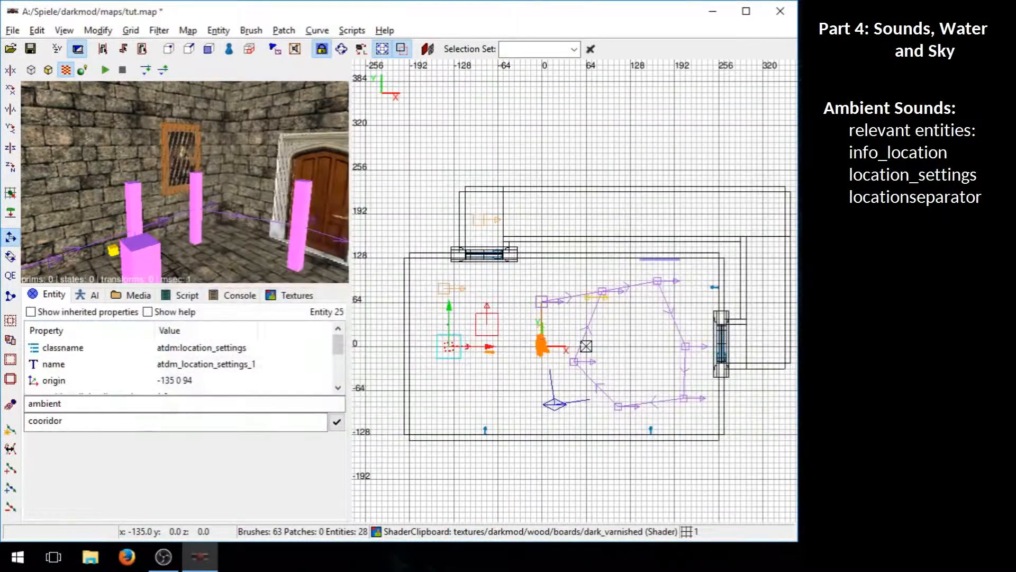
Add a snd_largeroom property to the location_settings entity, with cooridor as its placeholder value
{"action": "double_click", "coordinate": [81, 408]}
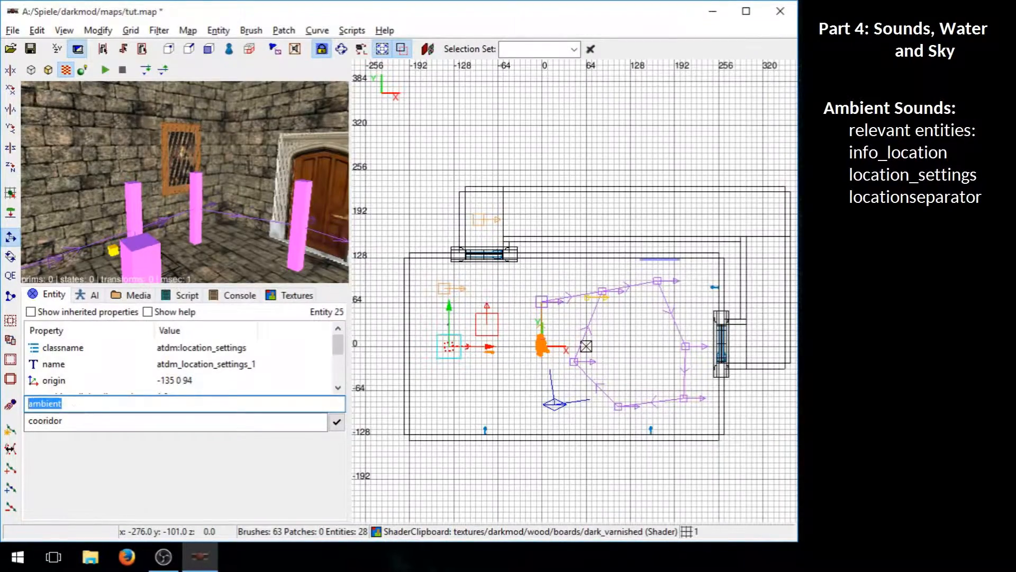
{"action": "type", "text": "snd_"}
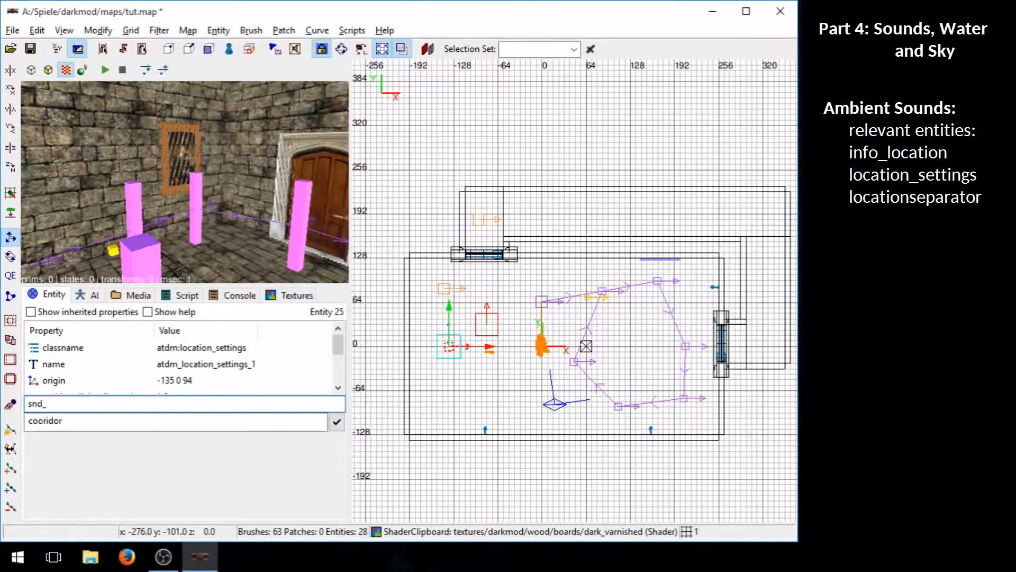
{"action": "type", "text": "largeroom"}
{"action": "key", "text": "Tab"}
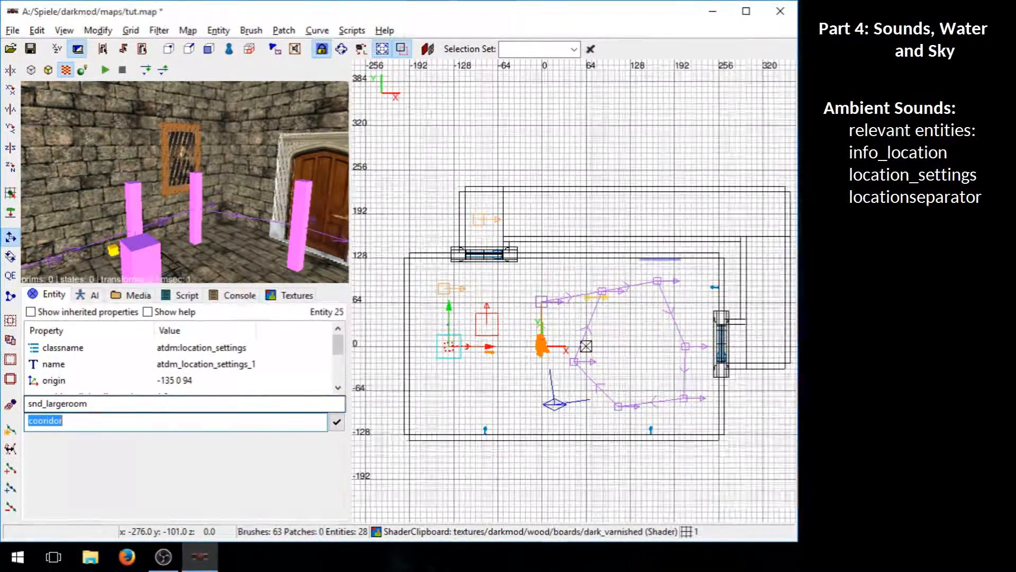
{"action": "left_click", "coordinate": [337, 422]}
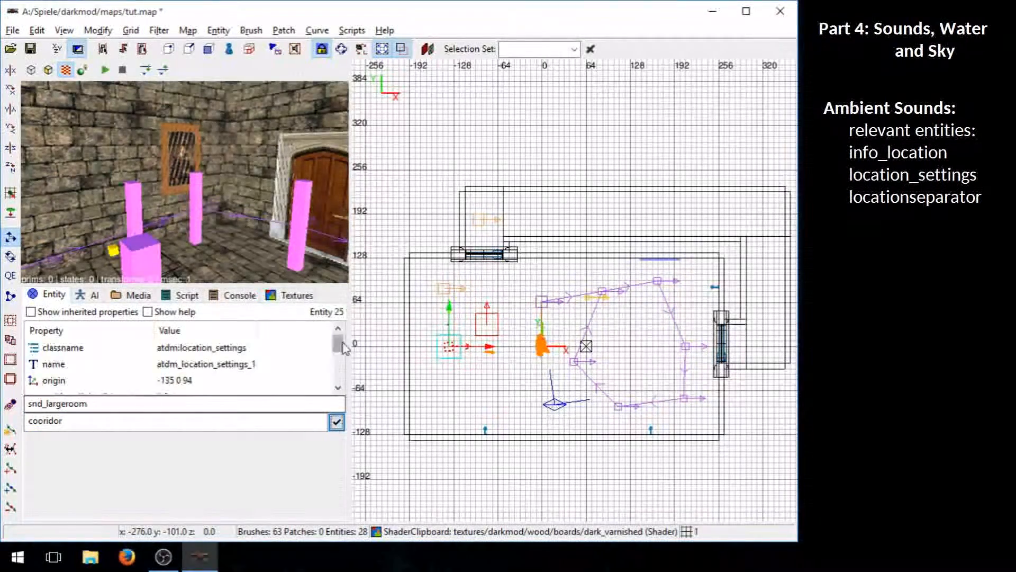
Open the sound chooser for the snd_largeroom property and expand the sound folders darkmod, ambient and ambience
{"action": "left_click", "coordinate": [203, 382]}
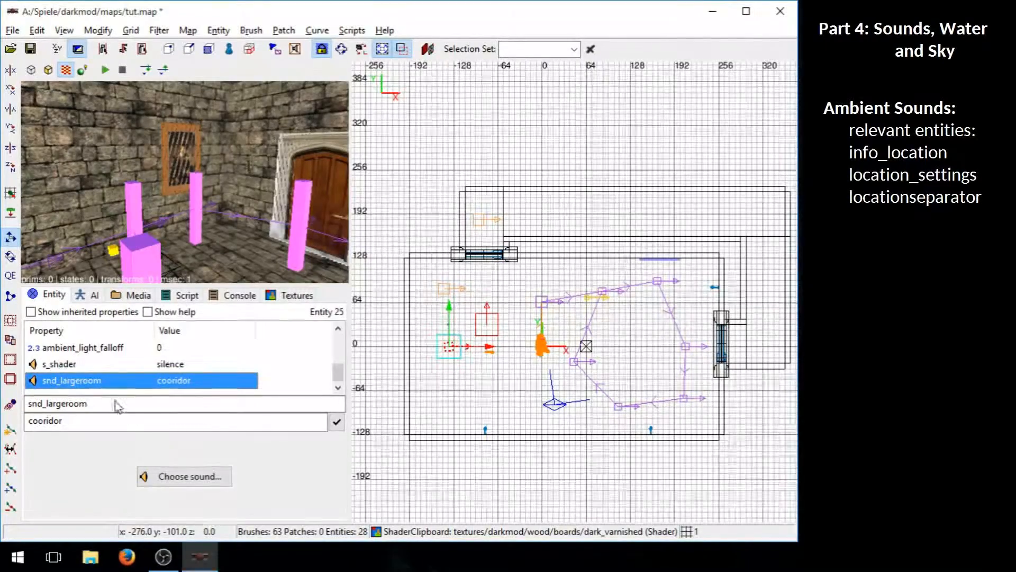
{"action": "left_click", "coordinate": [187, 480]}
{"action": "left_click", "coordinate": [277, 187]}
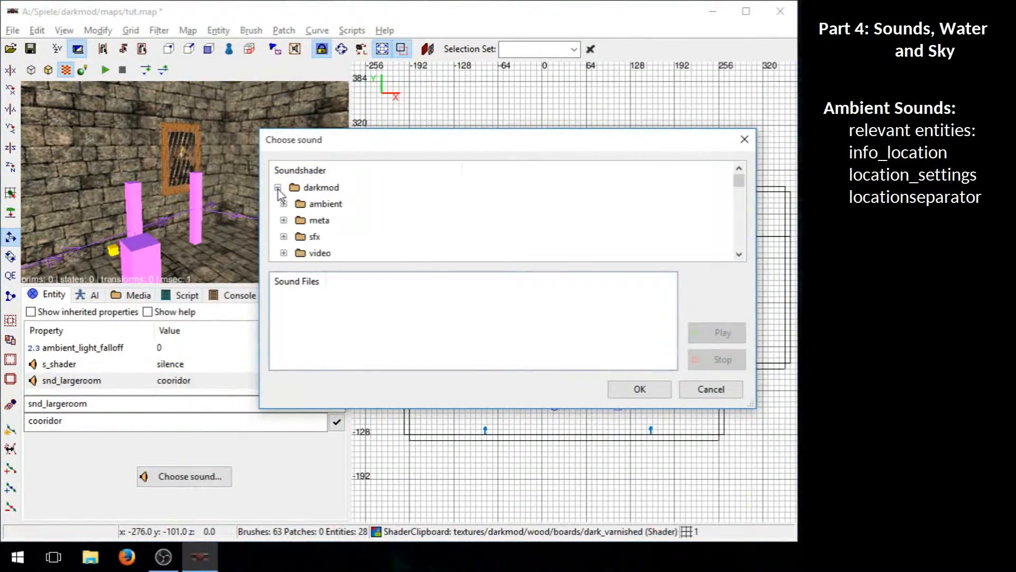
{"action": "left_click", "coordinate": [284, 205]}
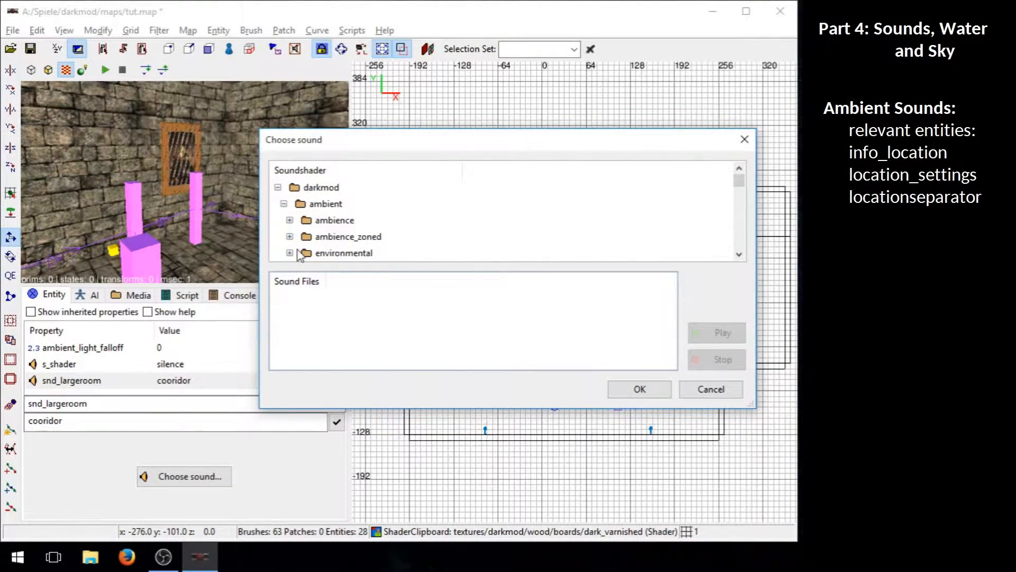
{"action": "left_click_drag", "start_coordinate": [513, 407], "coordinate": [515, 526]}
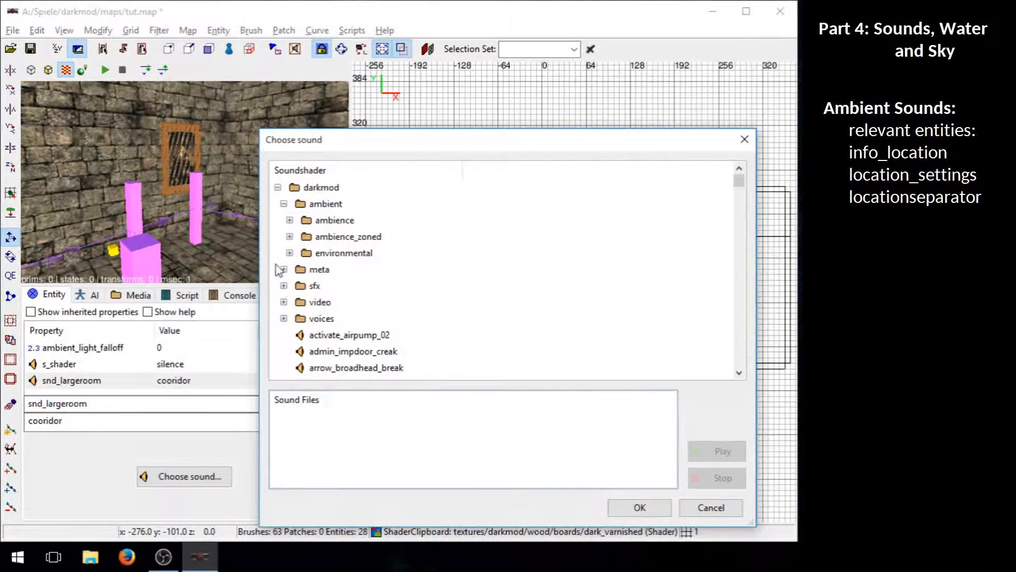
{"action": "left_click", "coordinate": [289, 220]}
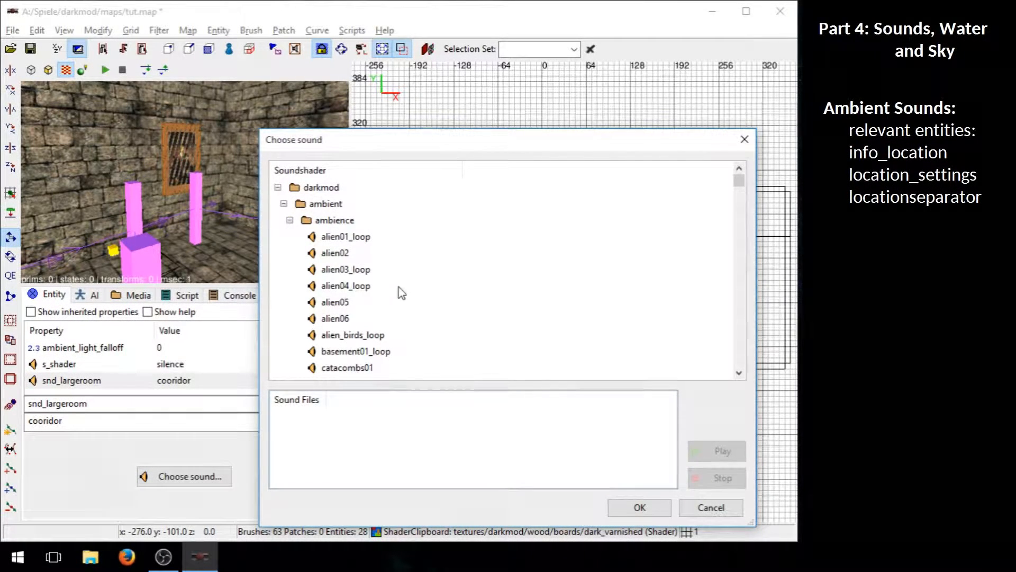
Preview the basement01_loop ambience sound and assign it to the snd_largeroom property
{"action": "left_click", "coordinate": [337, 237]}
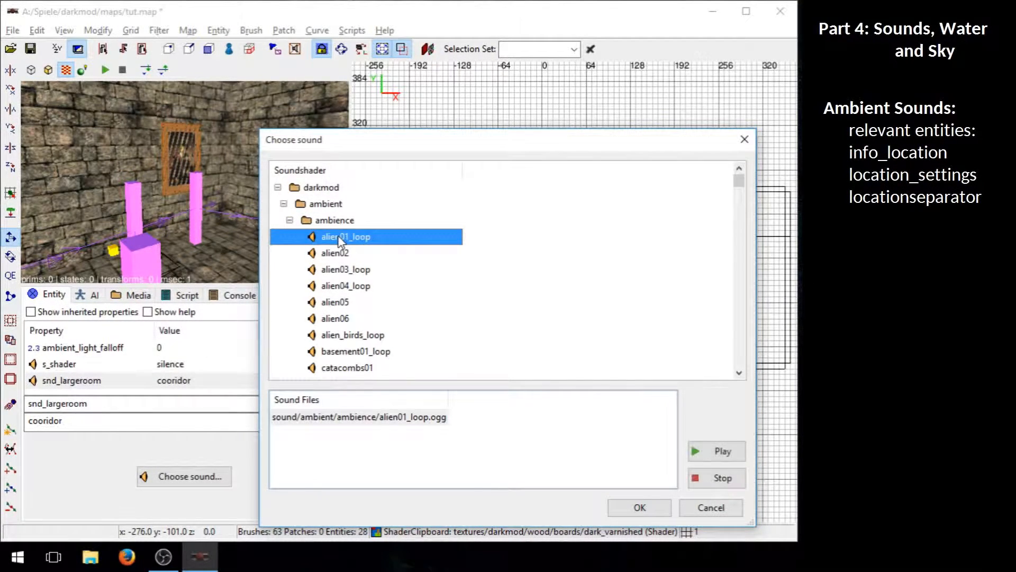
{"action": "scroll", "coordinate": [432, 294], "scroll_direction": "down", "scroll_amount": 1}
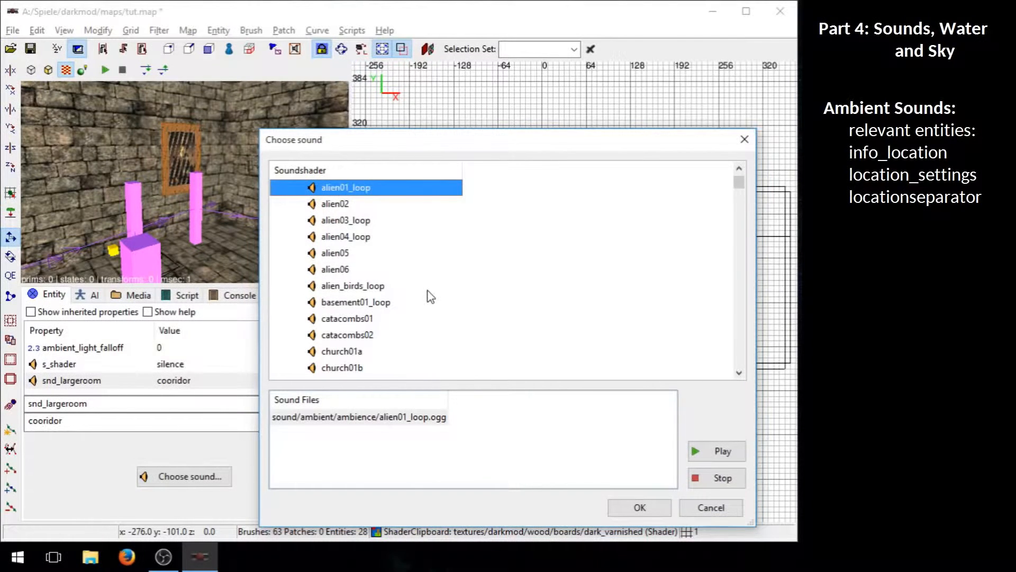
{"action": "scroll", "coordinate": [430, 297], "scroll_direction": "down", "scroll_amount": 1}
{"action": "left_click", "coordinate": [384, 254]}
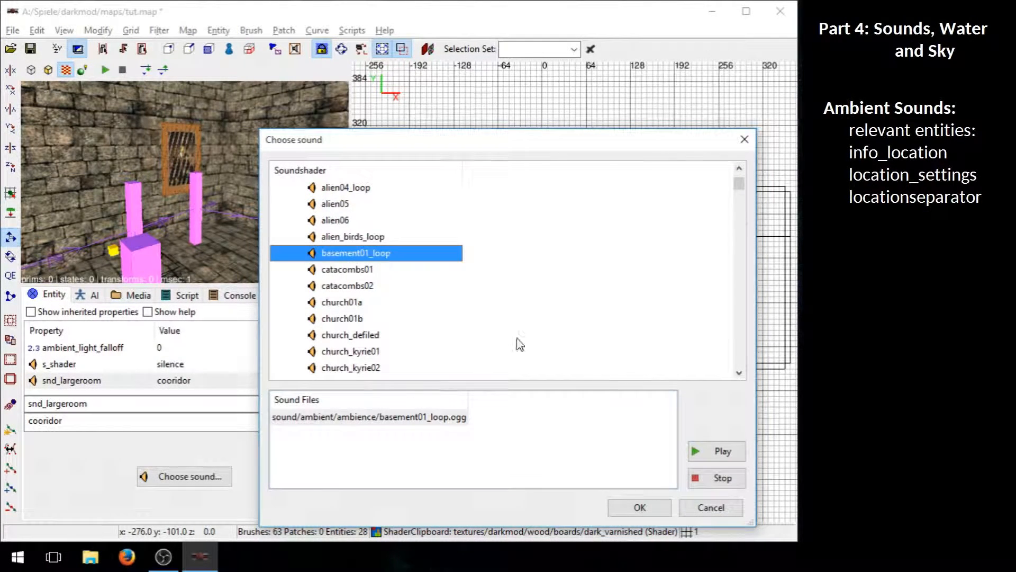
{"action": "left_click", "coordinate": [703, 452]}
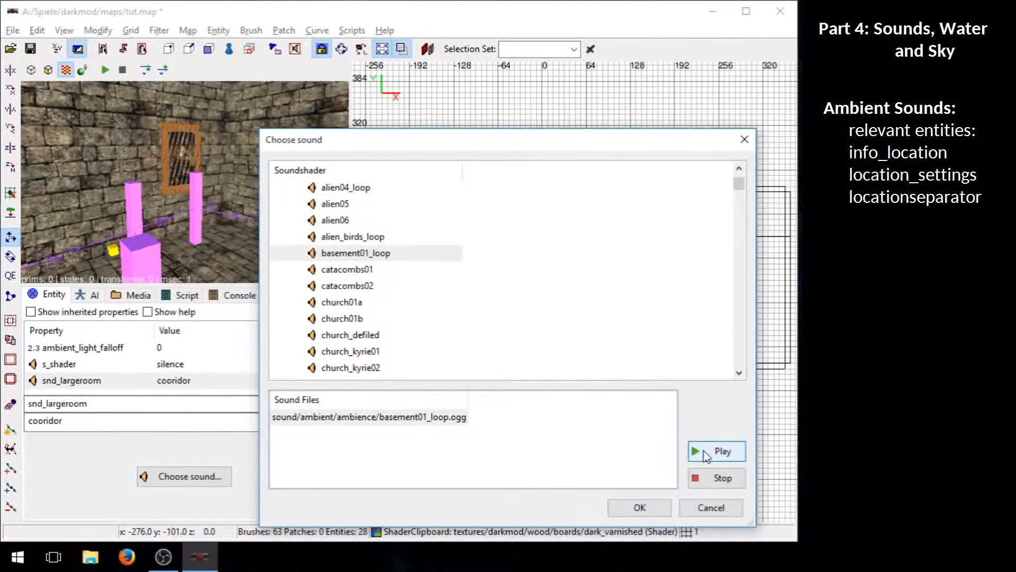
{"action": "left_click", "coordinate": [403, 255]}
{"action": "left_click", "coordinate": [646, 511]}
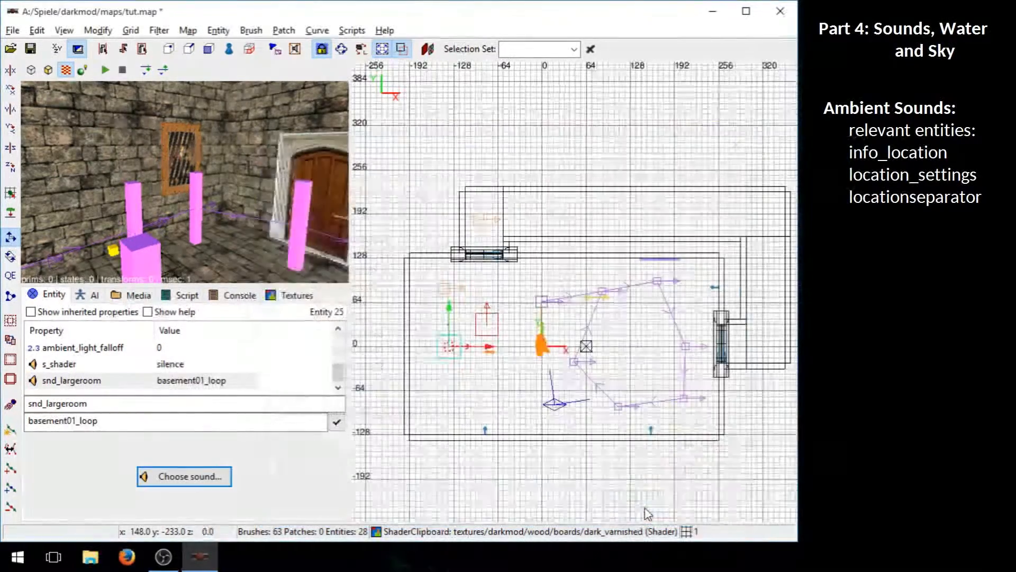
Add a snd_corridor property to the location_settings entity, with basement01_loop as its value
{"action": "left_click", "coordinate": [51, 408]}
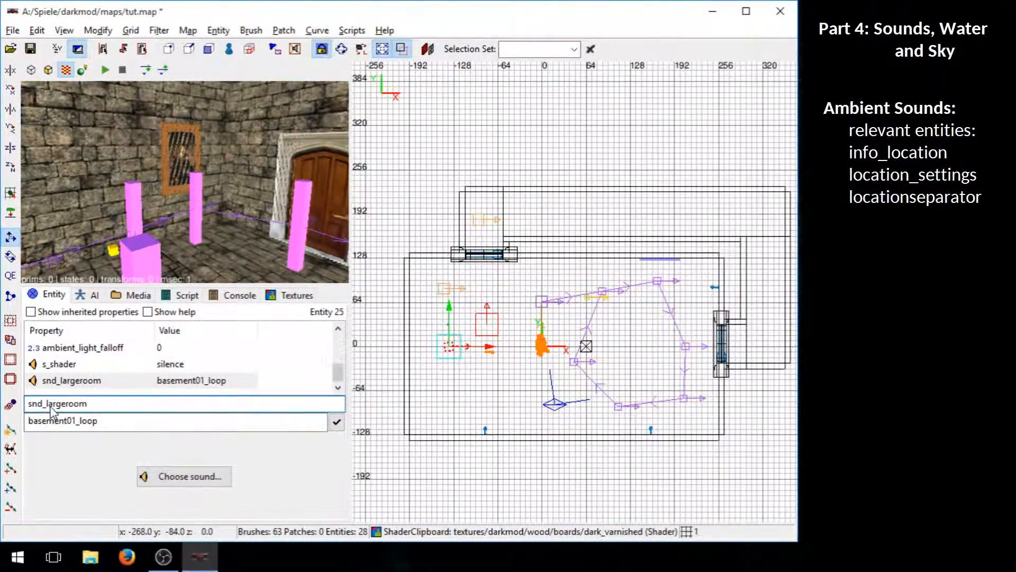
{"action": "double_click", "coordinate": [47, 407]}
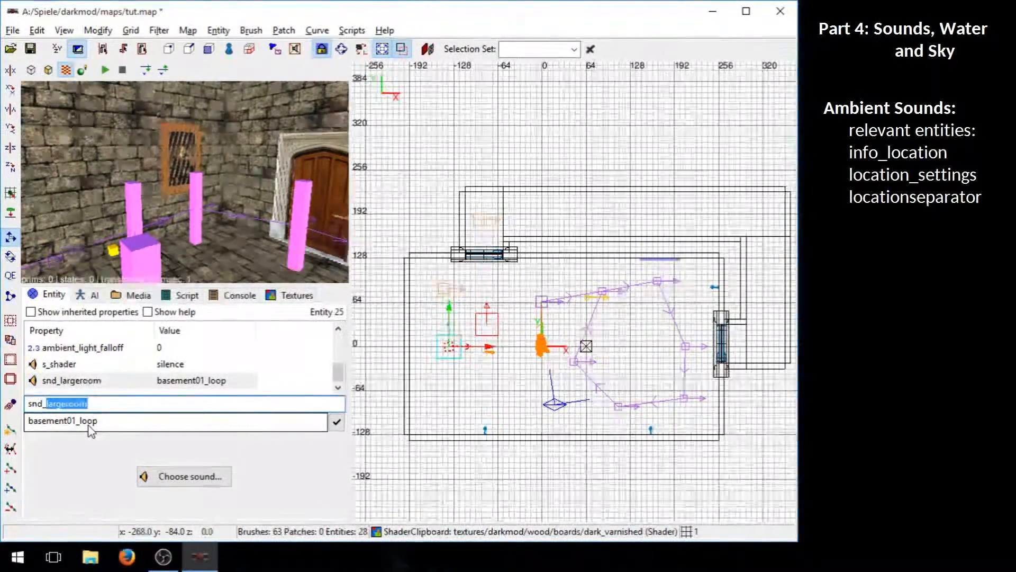
{"action": "type", "text": "co"}
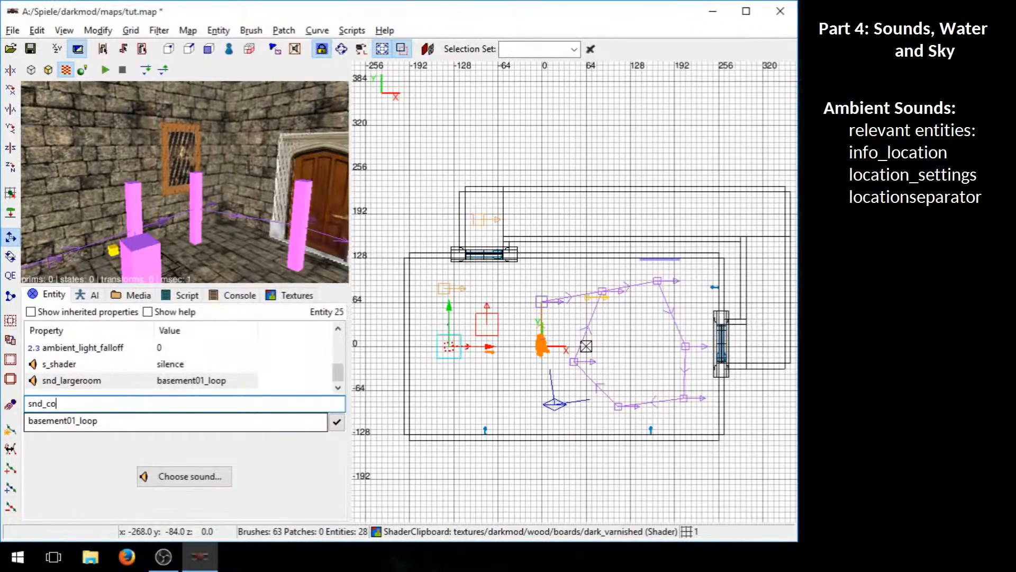
{"action": "type", "text": "rridor"}
{"action": "double_click", "coordinate": [88, 422]}
{"action": "left_click", "coordinate": [336, 422]}
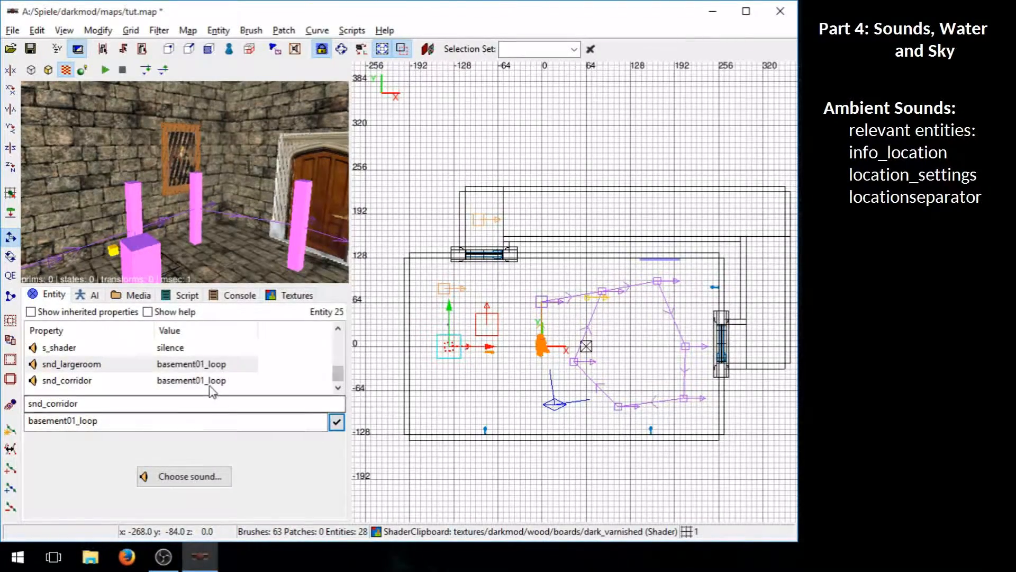
Preview the catacombs01 sound and assign it to the snd_corridor property
{"action": "left_click", "coordinate": [210, 386]}
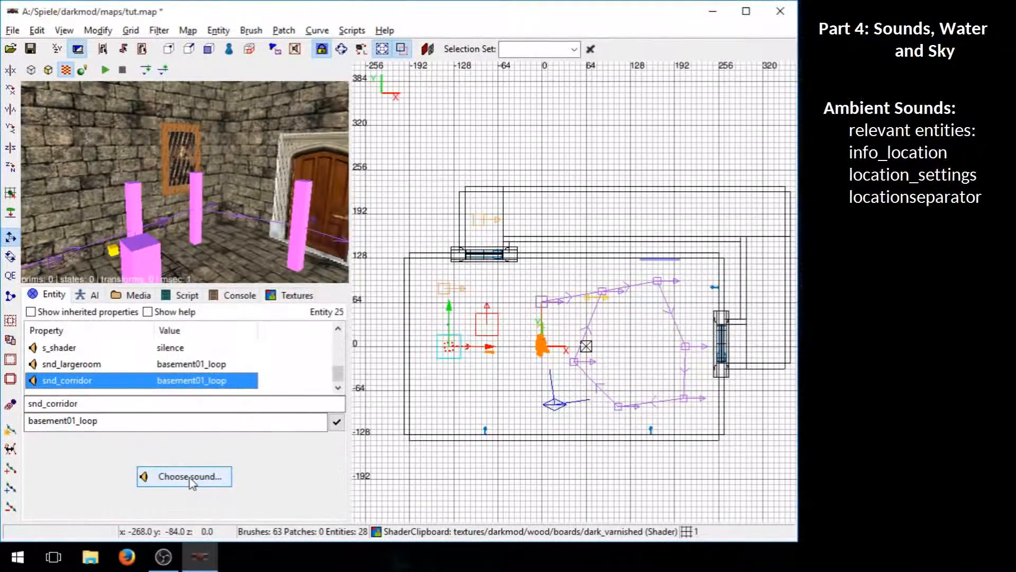
{"action": "left_click", "coordinate": [190, 476]}
{"action": "left_click", "coordinate": [350, 253]}
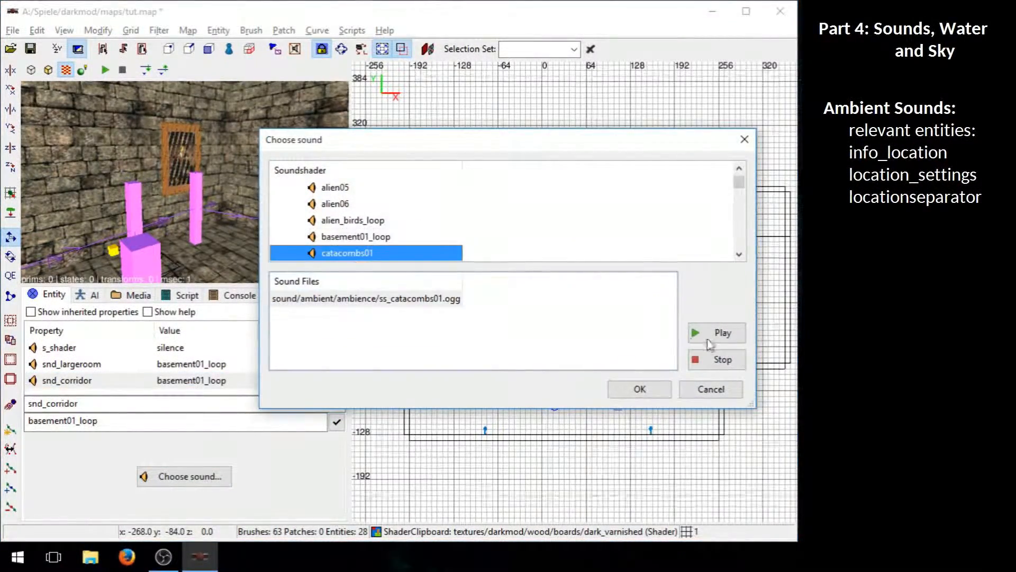
{"action": "left_click", "coordinate": [715, 332]}
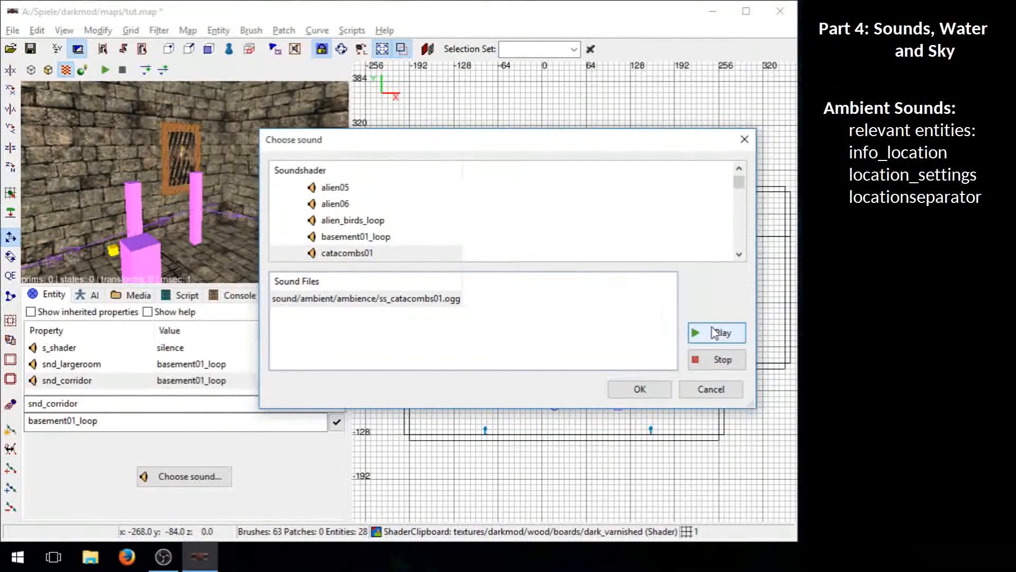
{"action": "left_click", "coordinate": [642, 389]}
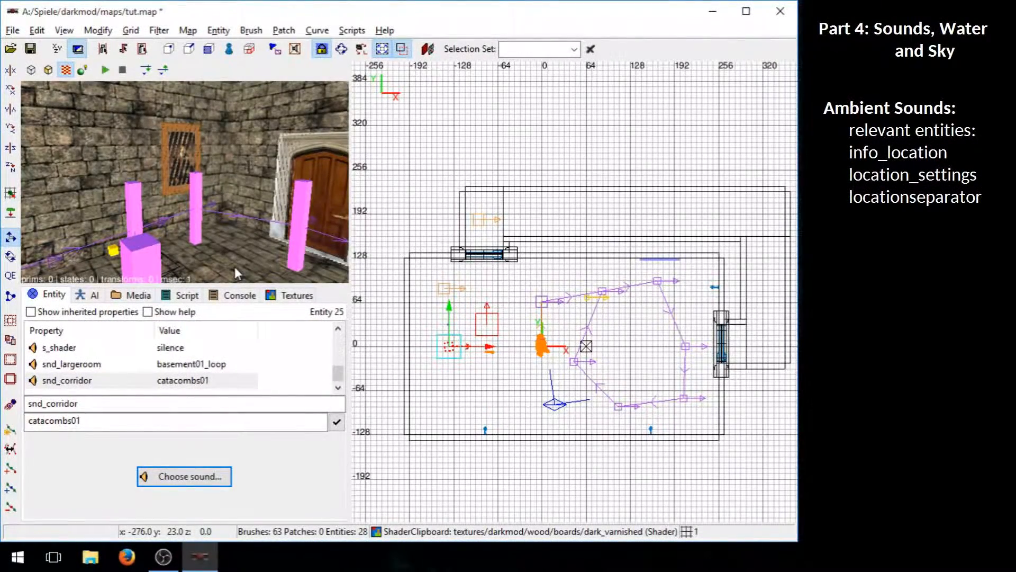
Create an info_locationseparator entity just inside the large room's north door, at about x -74, y 106
{"action": "mouse_move", "coordinate": [393, 296]}
{"action": "right_mouse_down"}
{"action": "mouse_move", "coordinate": [380, 237]}
{"action": "mouse_move", "coordinate": [379, 301]}
{"action": "right_mouse_up"}
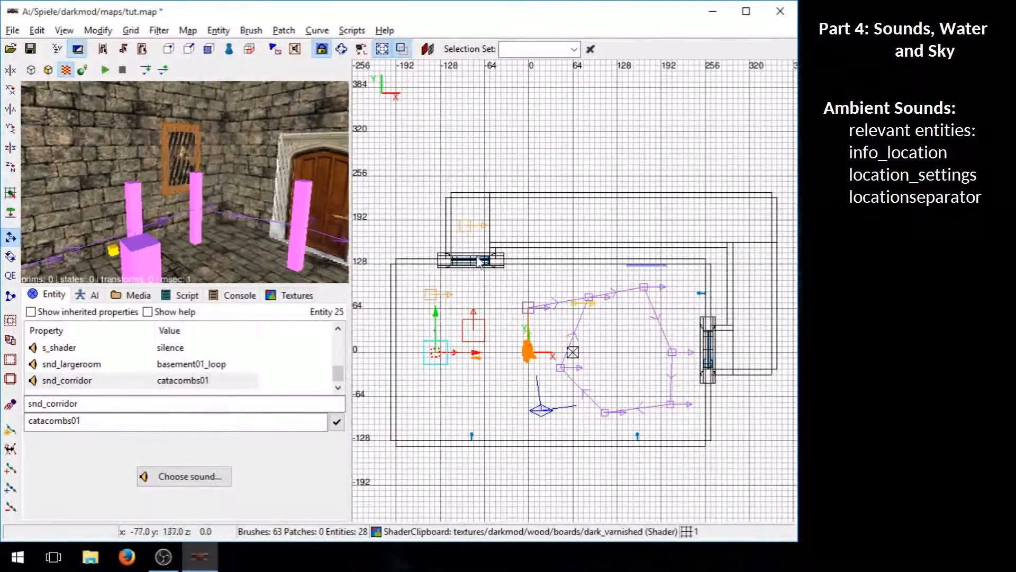
{"action": "right_click_drag", "start_coordinate": [529, 261], "coordinate": [530, 267]}
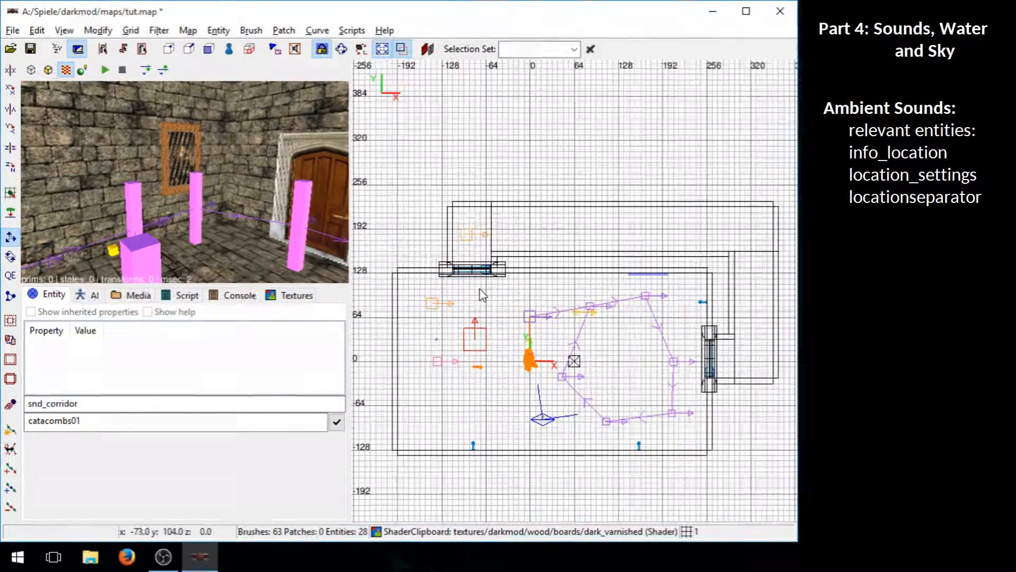
{"action": "right_click", "coordinate": [484, 238]}
{"action": "left_click", "coordinate": [535, 245]}
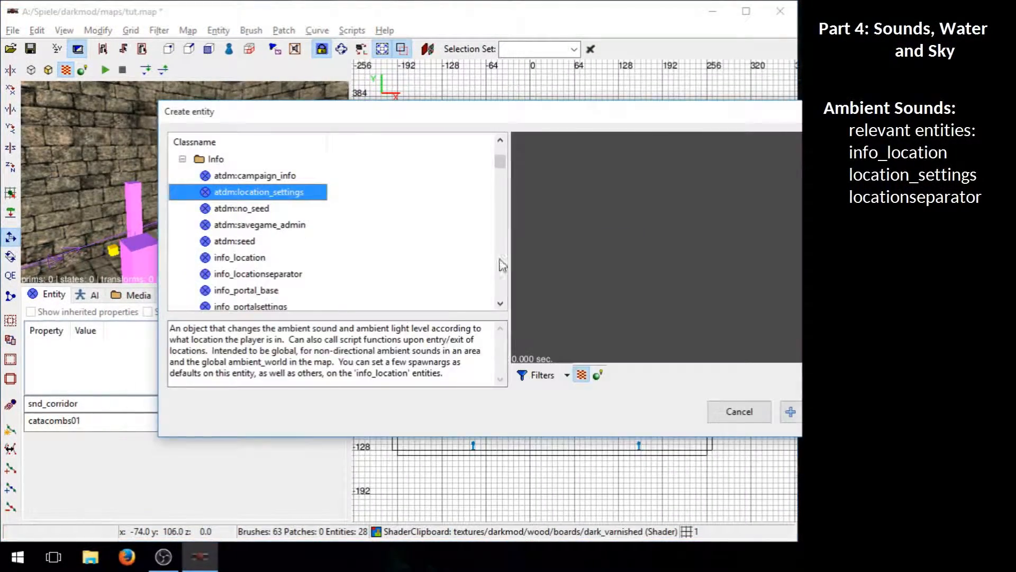
{"action": "left_click", "coordinate": [268, 314]}
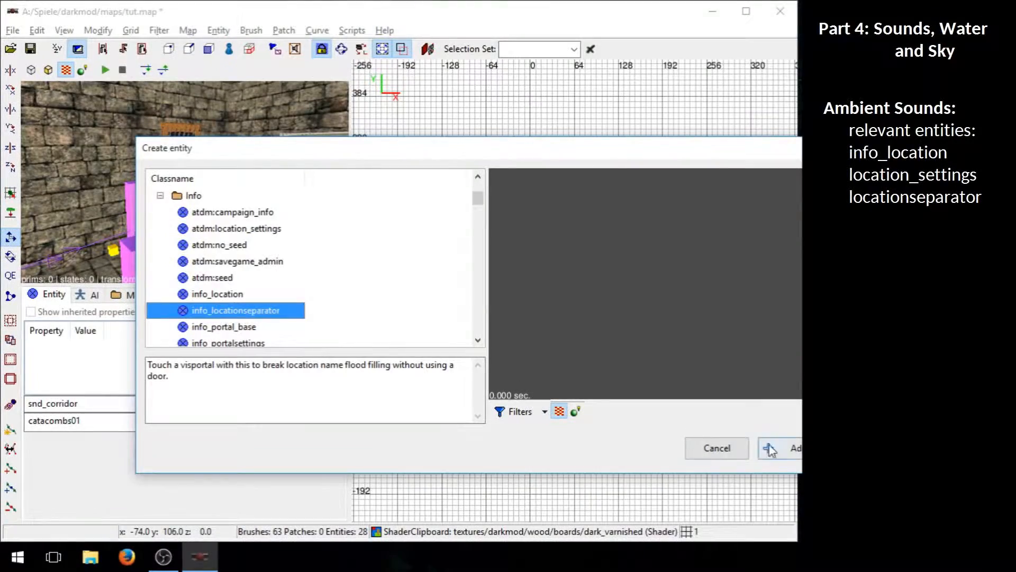
{"action": "left_click", "coordinate": [788, 450]}
Move the location separator into the north doorway, to about x -87, y 136, z 59, so it overlaps the door
{"action": "right_click_drag", "start_coordinate": [509, 318], "coordinate": [512, 323]}
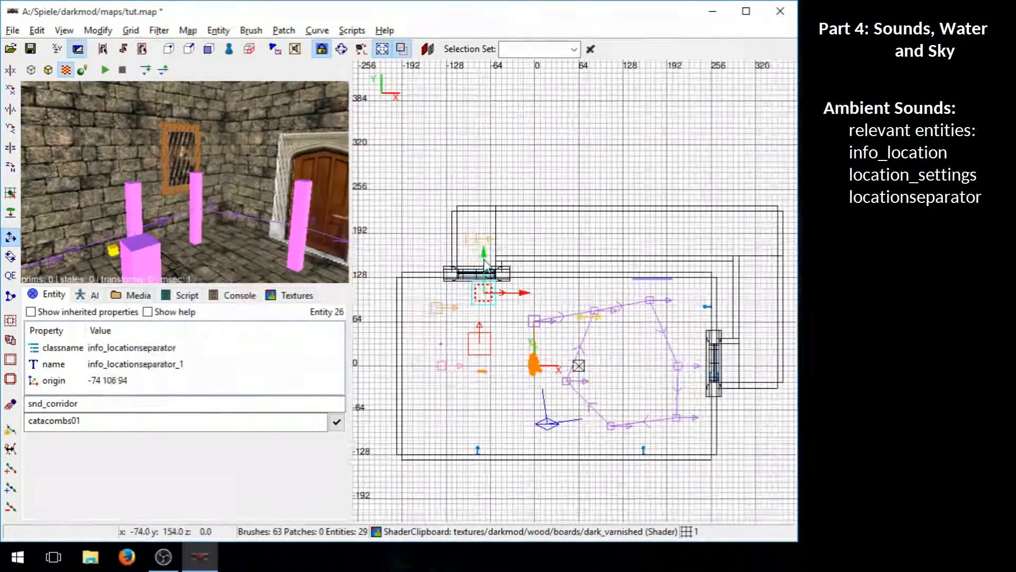
{"action": "left_click_drag", "start_coordinate": [483, 259], "coordinate": [484, 238]}
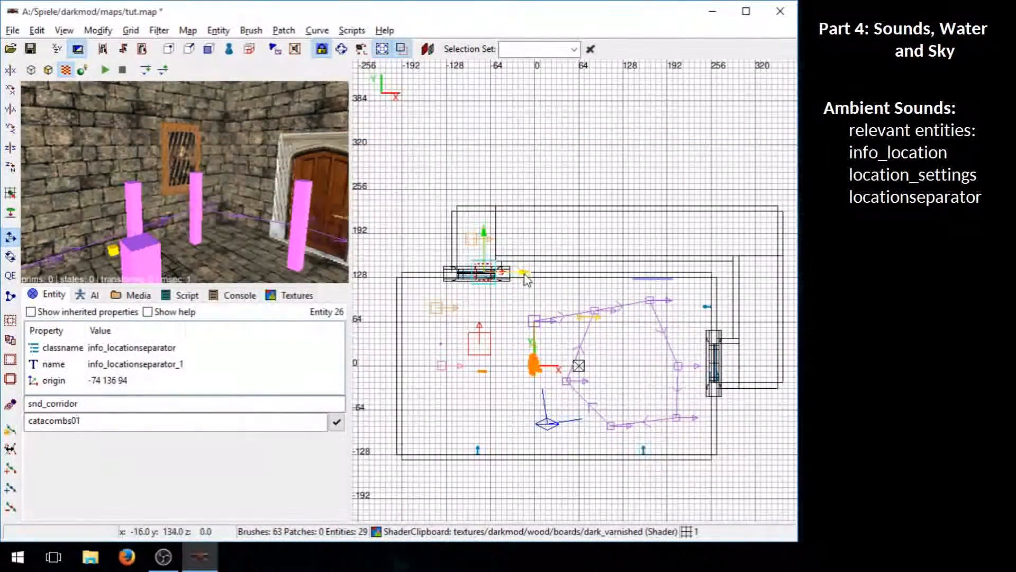
{"action": "left_click_drag", "start_coordinate": [522, 273], "coordinate": [512, 275]}
{"action": "right_click", "coordinate": [266, 192]}
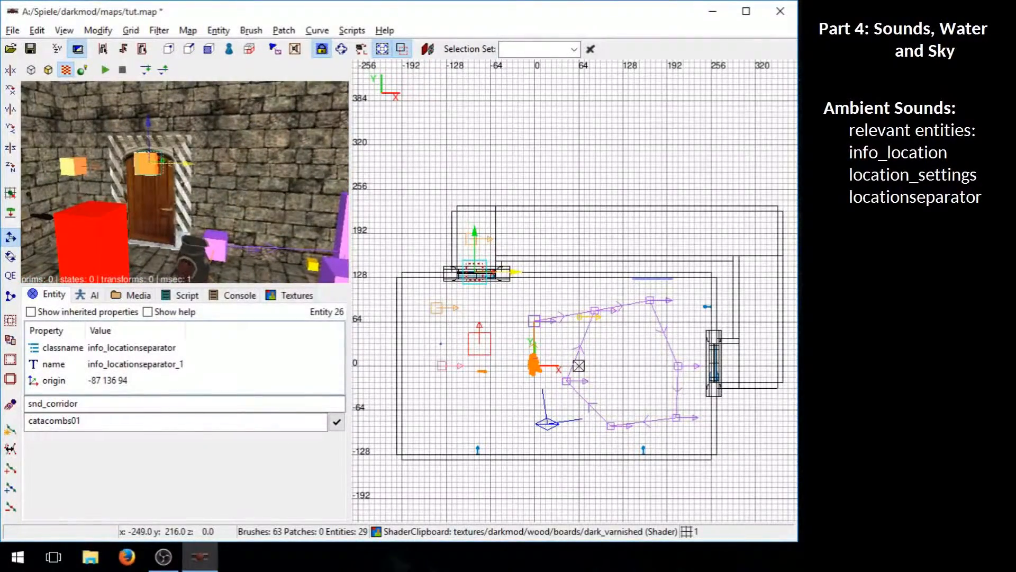
{"action": "right_click", "coordinate": [266, 191]}
{"action": "left_click_drag", "start_coordinate": [146, 126], "coordinate": [146, 156]}
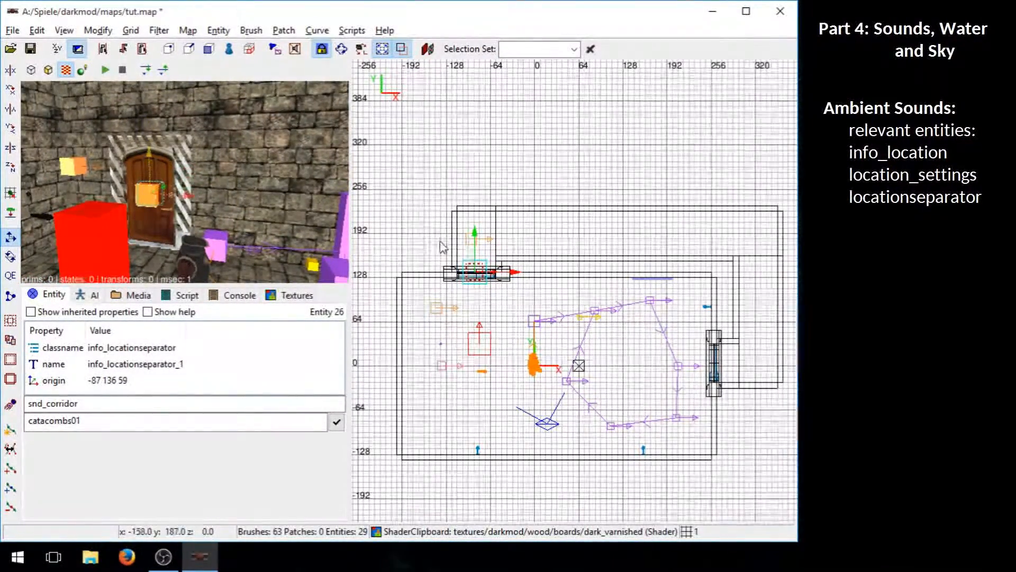
Duplicate the location separator and move the copy to the door in the large room's east wall
{"action": "right_click_drag", "start_coordinate": [523, 312], "coordinate": [523, 324]}
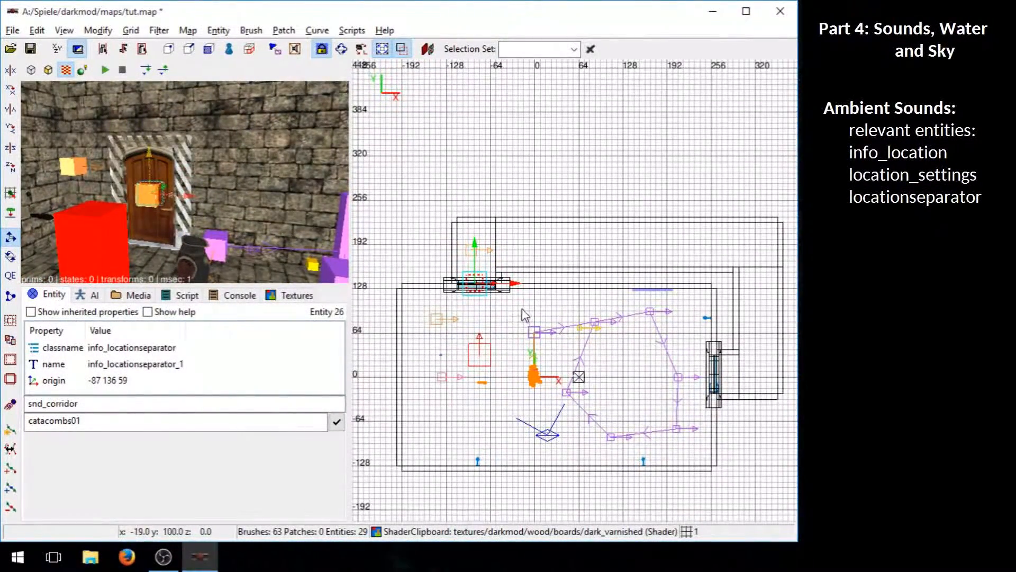
{"action": "key", "text": "space"}
{"action": "left_click_drag", "start_coordinate": [508, 314], "coordinate": [756, 326]}
{"action": "left_click_drag", "start_coordinate": [713, 248], "coordinate": [713, 331]}
Set the grid size to 8 and draw a 64 by 64 brush in the large room's southwest corner, starting at x -176, y -56
{"action": "right_click", "coordinate": [243, 181]}
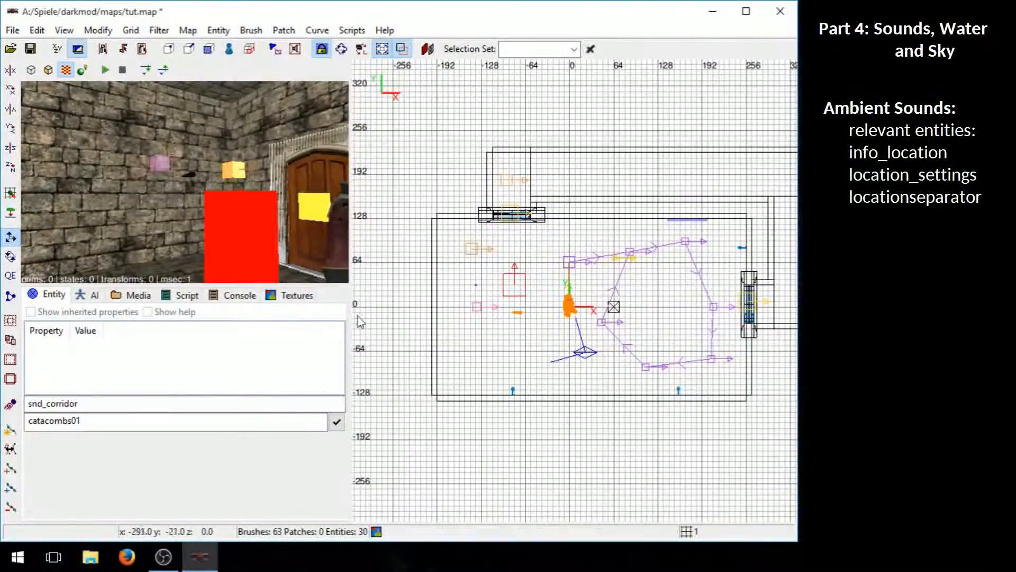
{"action": "right_click", "coordinate": [254, 217]}
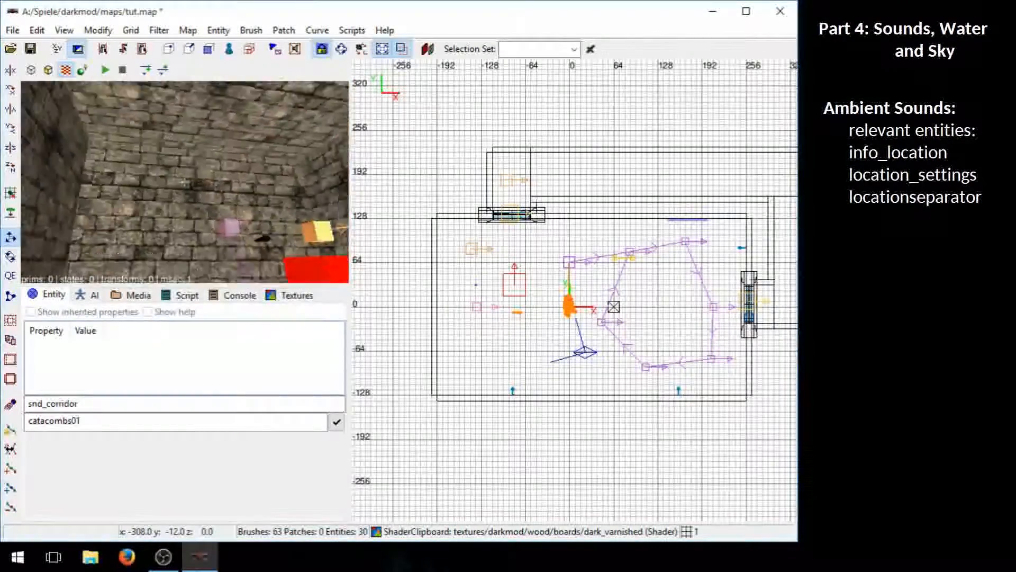
{"action": "right_click", "coordinate": [285, 248]}
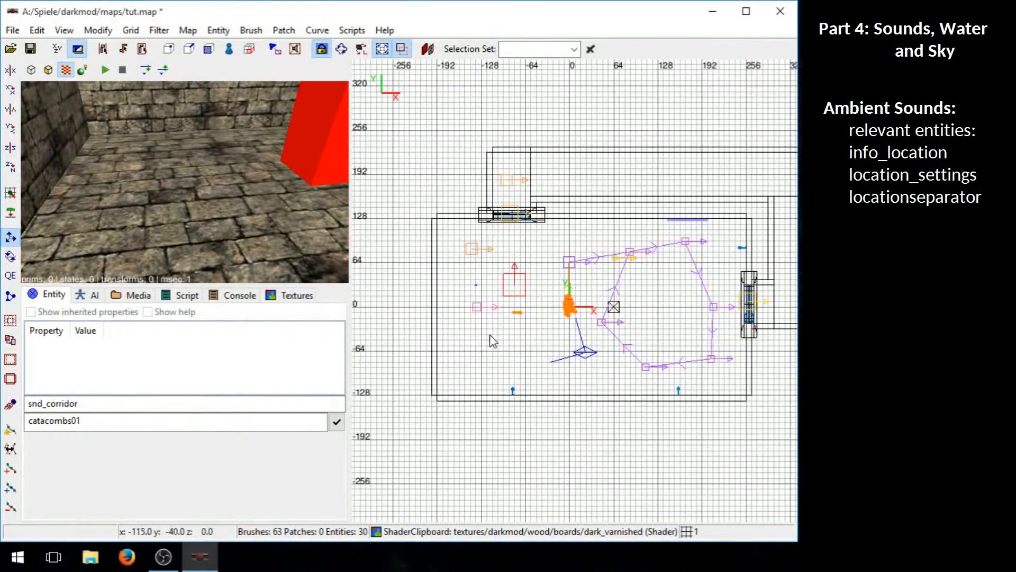
{"action": "right_click_drag", "start_coordinate": [489, 334], "coordinate": [523, 288]}
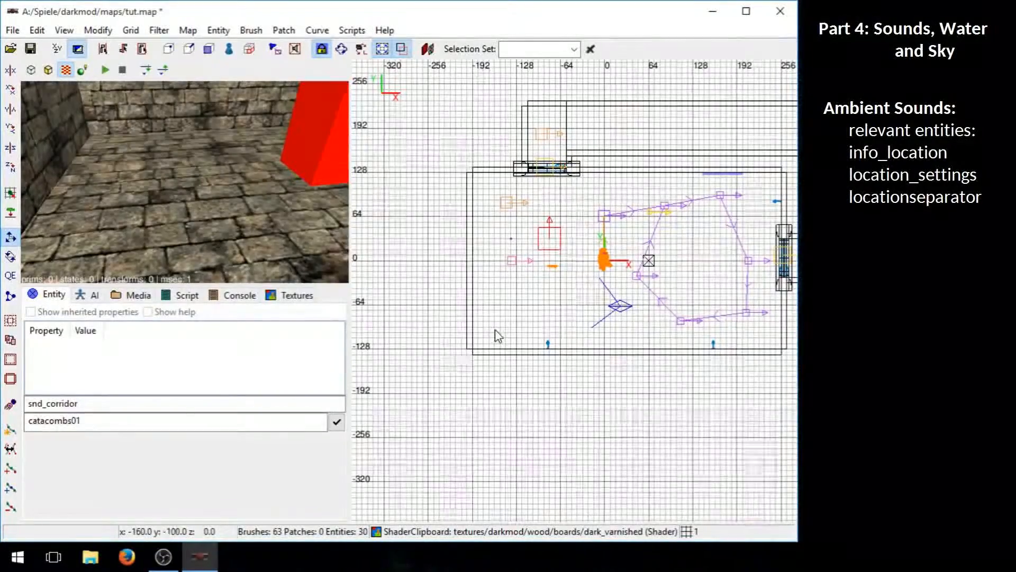
{"action": "scroll", "coordinate": [494, 336], "scroll_direction": "up", "scroll_amount": 1}
{"action": "scroll", "coordinate": [488, 318], "scroll_direction": "up", "scroll_amount": 1}
{"action": "right_click_drag", "start_coordinate": [487, 318], "coordinate": [491, 321]}
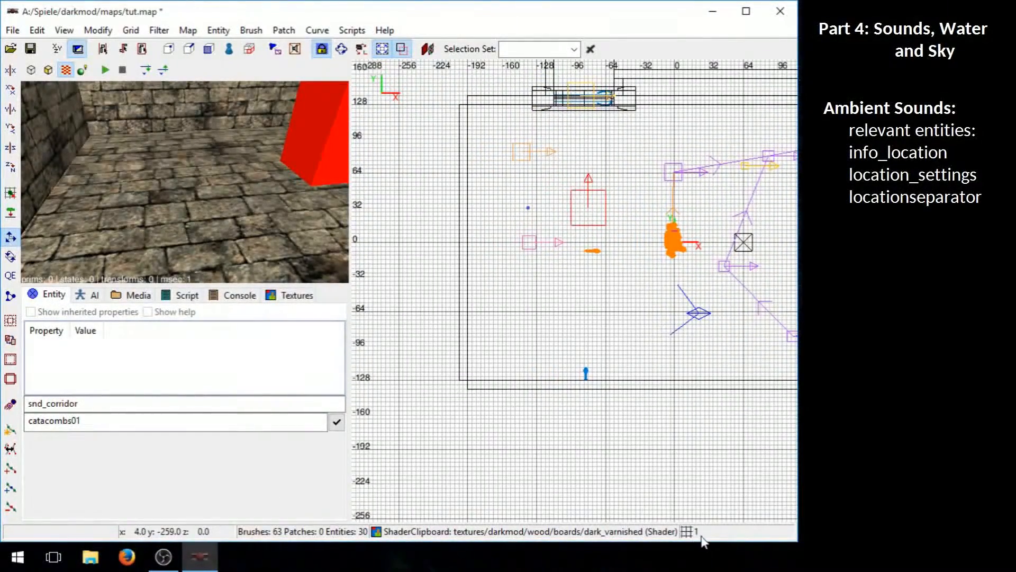
{"action": "key", "text": "4"}
{"action": "scroll", "coordinate": [527, 360], "scroll_direction": "up", "scroll_amount": 1}
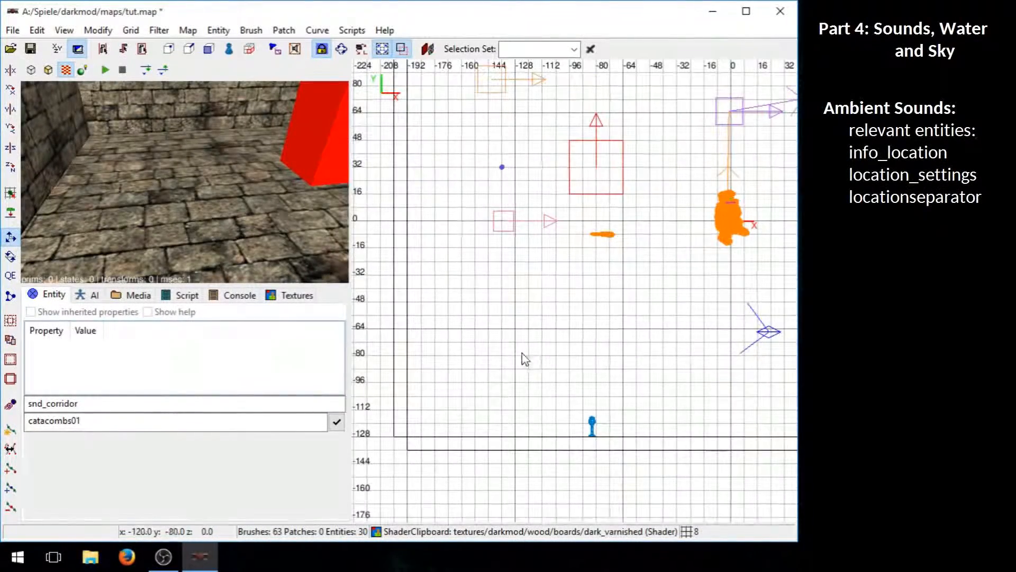
{"action": "scroll", "coordinate": [519, 350], "scroll_direction": "up", "scroll_amount": 1}
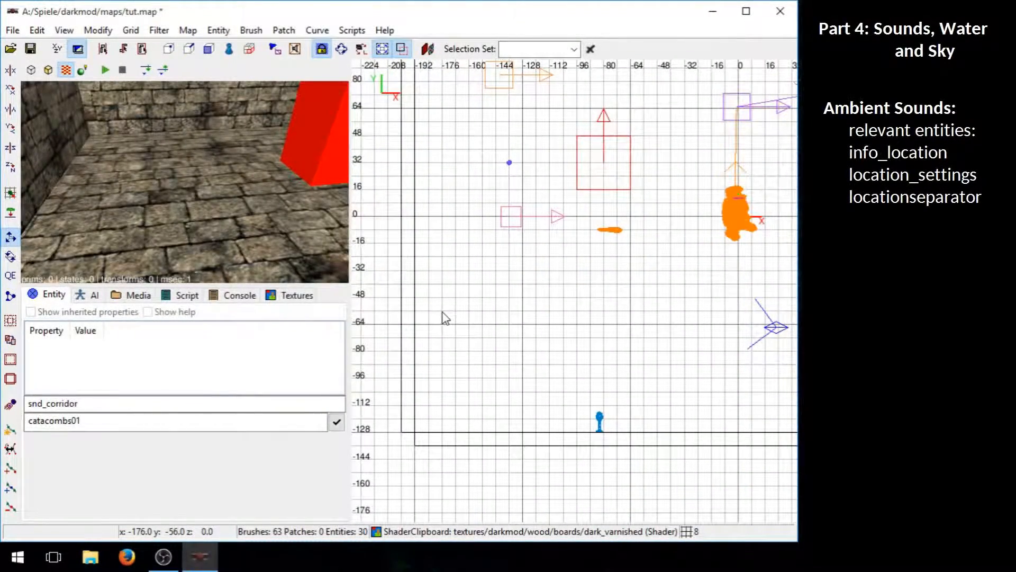
{"action": "mouse_move", "coordinate": [443, 314]}
{"action": "left_mouse_down"}
{"action": "mouse_move", "coordinate": [456, 340]}
{"action": "mouse_move", "coordinate": [538, 394]}
{"action": "mouse_move", "coordinate": [548, 420]}
{"action": "left_mouse_up"}
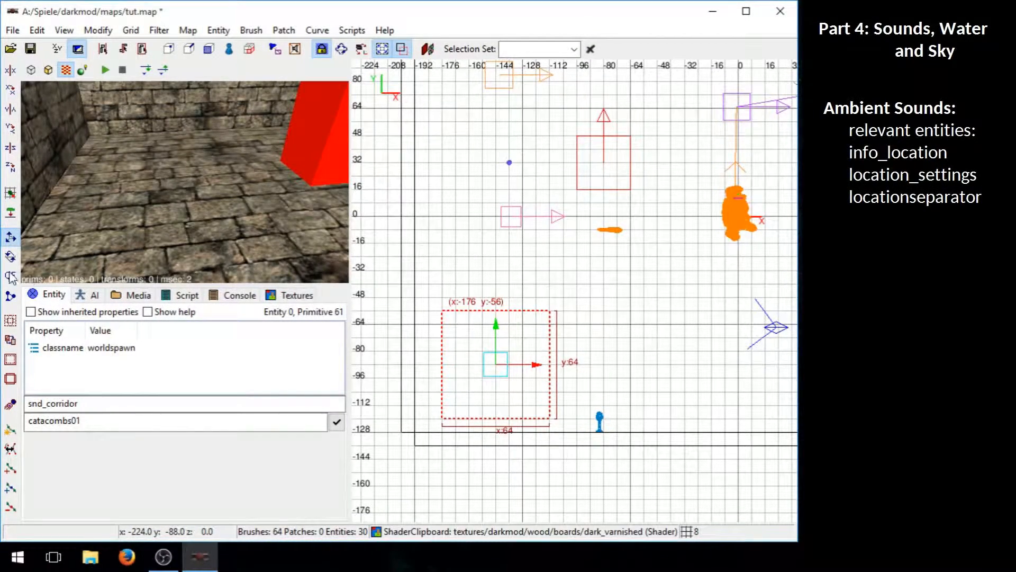
Resize the new brush to 72 units in x by extending its west side, and sink it below the floor from z 0, 128 units deep
{"action": "key", "text": "q"}
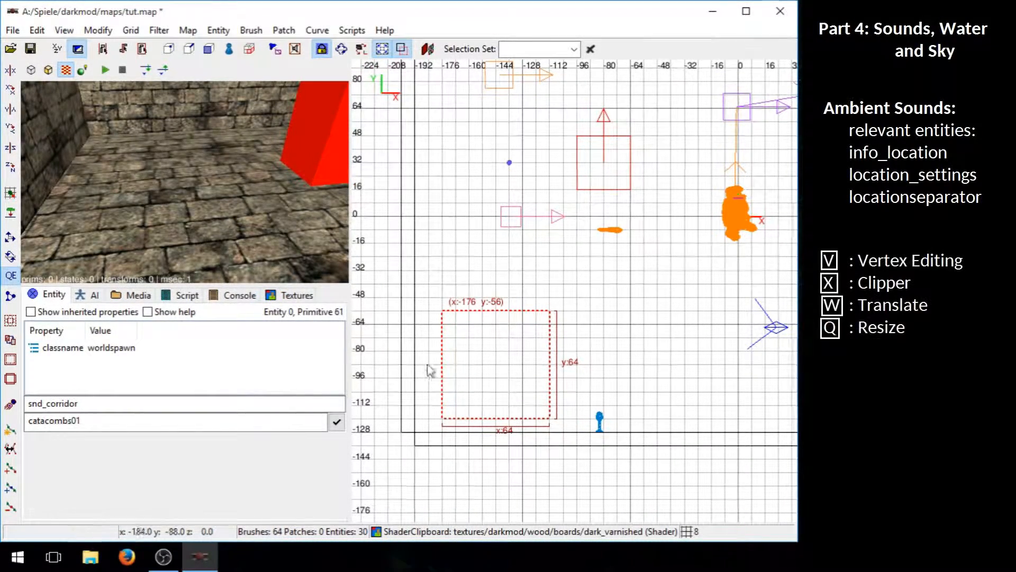
{"action": "left_click_drag", "start_coordinate": [428, 364], "coordinate": [422, 364]}
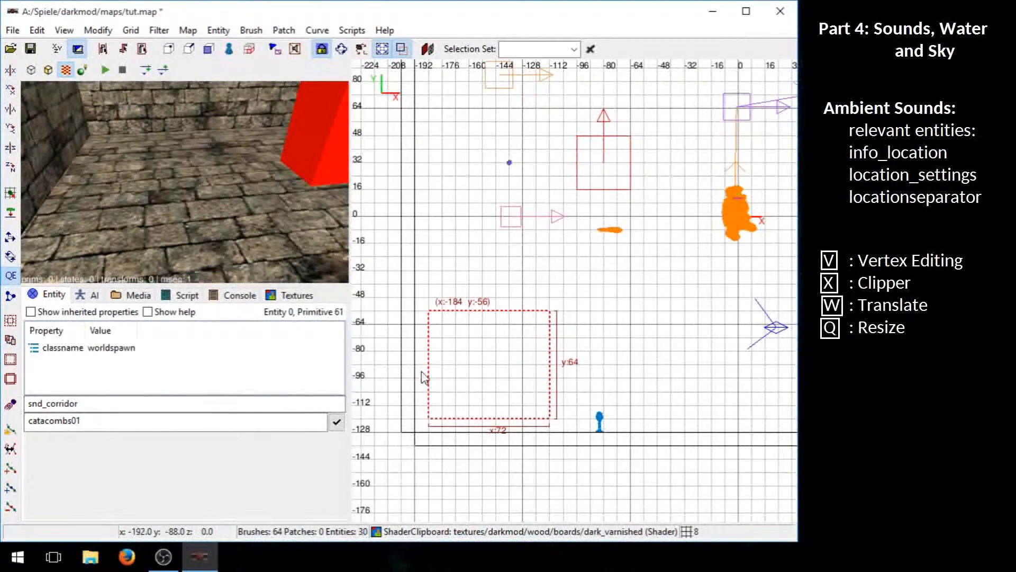
{"action": "key", "text": "ctrl+Tab"}
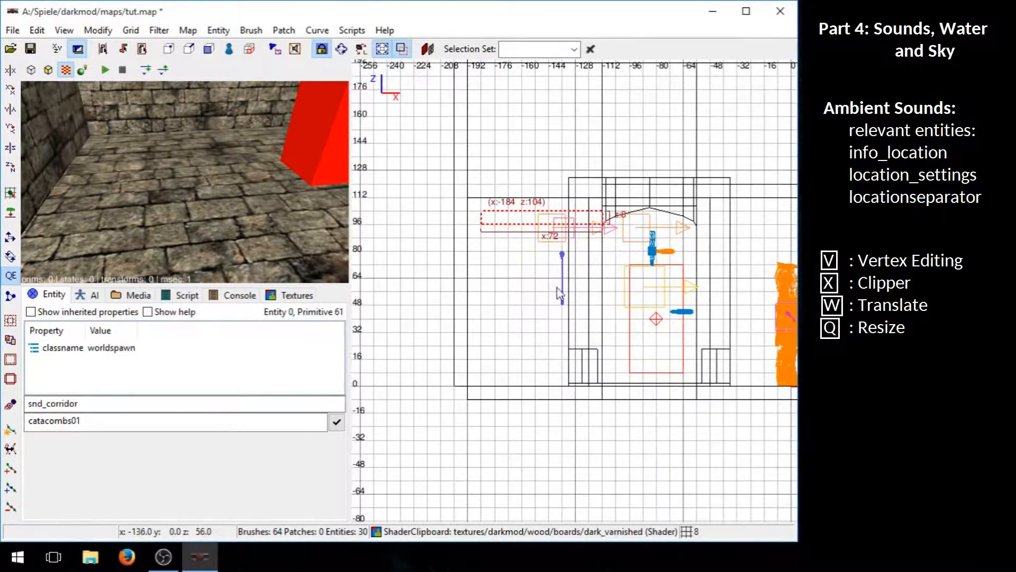
{"action": "left_click_drag", "start_coordinate": [535, 228], "coordinate": [536, 403]}
{"action": "scroll", "coordinate": [547, 433], "scroll_direction": "down", "scroll_amount": 3}
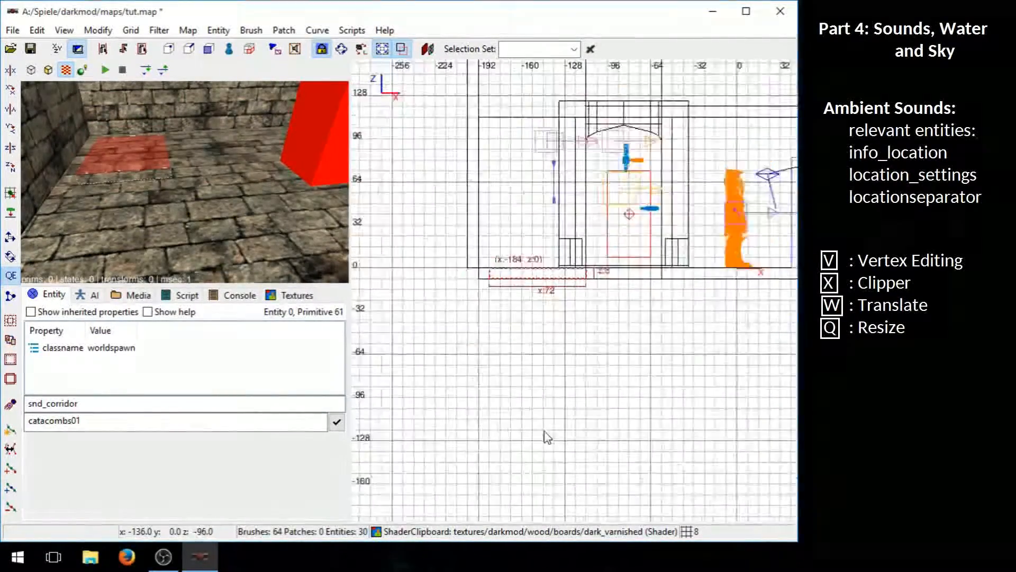
{"action": "left_click_drag", "start_coordinate": [532, 270], "coordinate": [532, 389]}
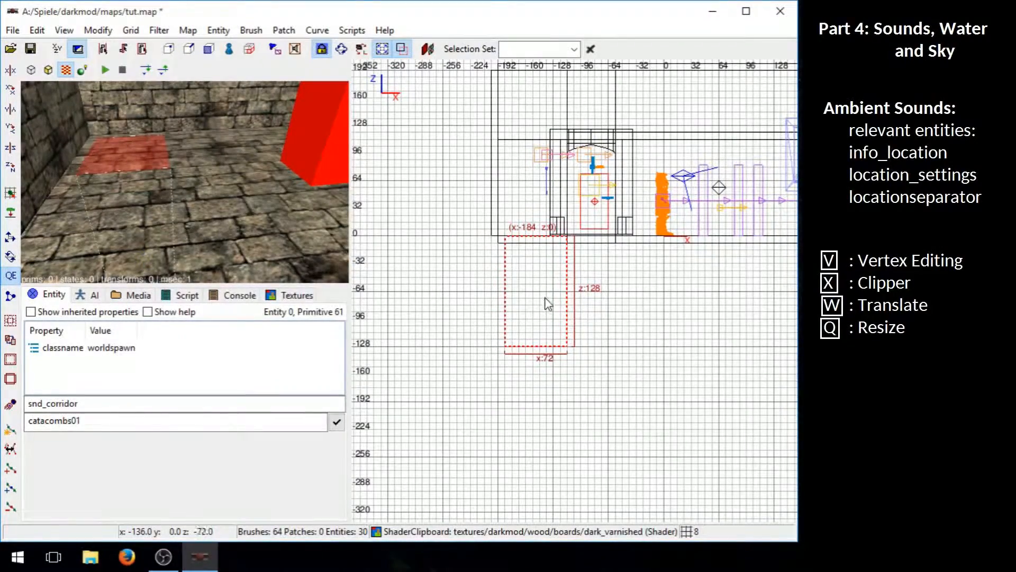
Duplicate the sunken brush in place and turn the copy into a hollow room with 8-unit walls around the original
{"action": "key", "text": "space"}
{"action": "left_click_drag", "start_coordinate": [549, 302], "coordinate": [541, 295]}
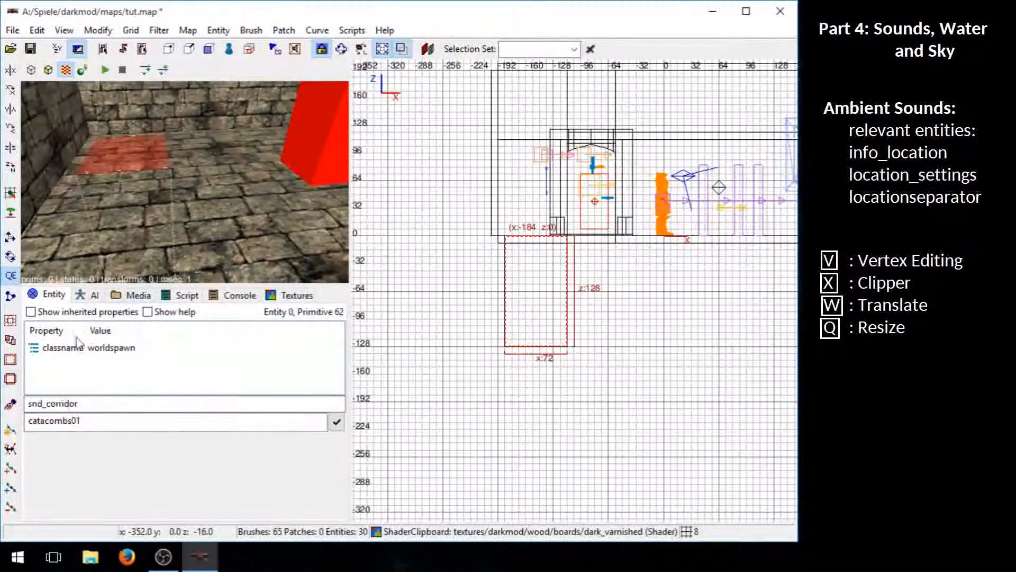
{"action": "left_click", "coordinate": [11, 378]}
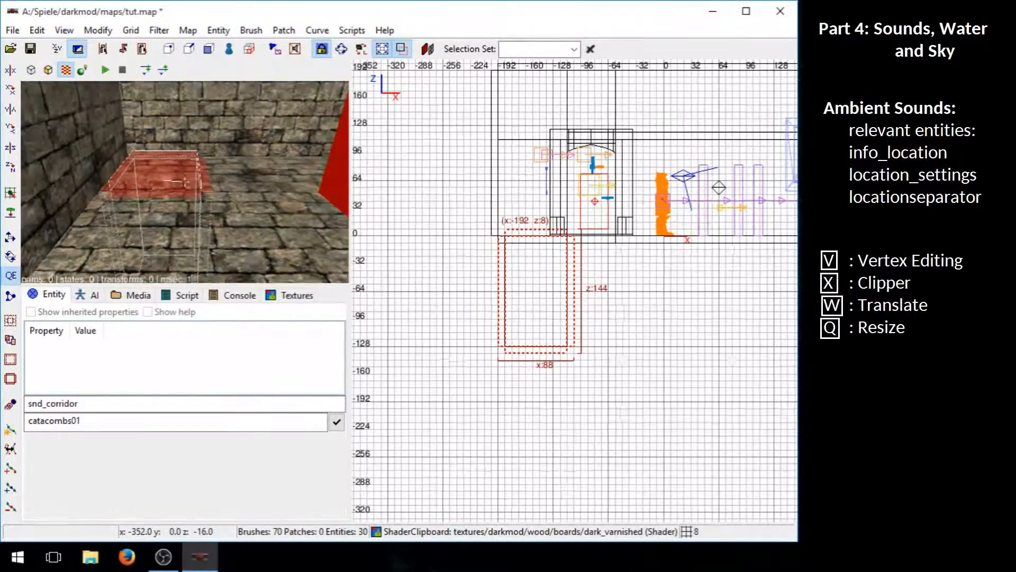
Delete the top brush of the new hollow room so the basin is open upward
{"action": "key", "text": "Up"}
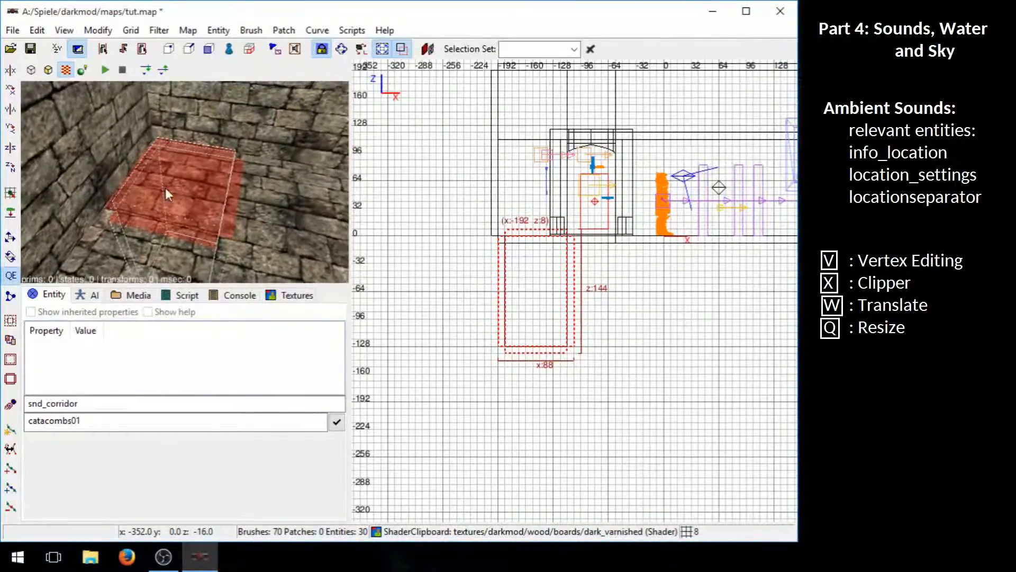
{"action": "left_click", "coordinate": [183, 188], "text": "shift"}
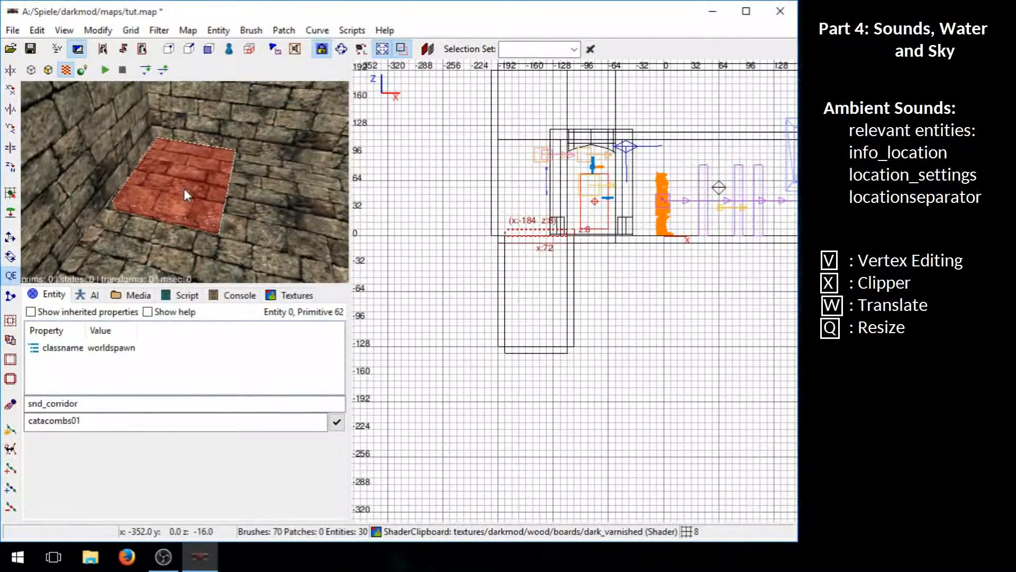
{"action": "key", "text": "Delete"}
Extend the basin's west and east walls by 8 units at both ends so they span 80 units in y, starting at y -48
{"action": "left_click", "coordinate": [503, 274], "text": "shift"}
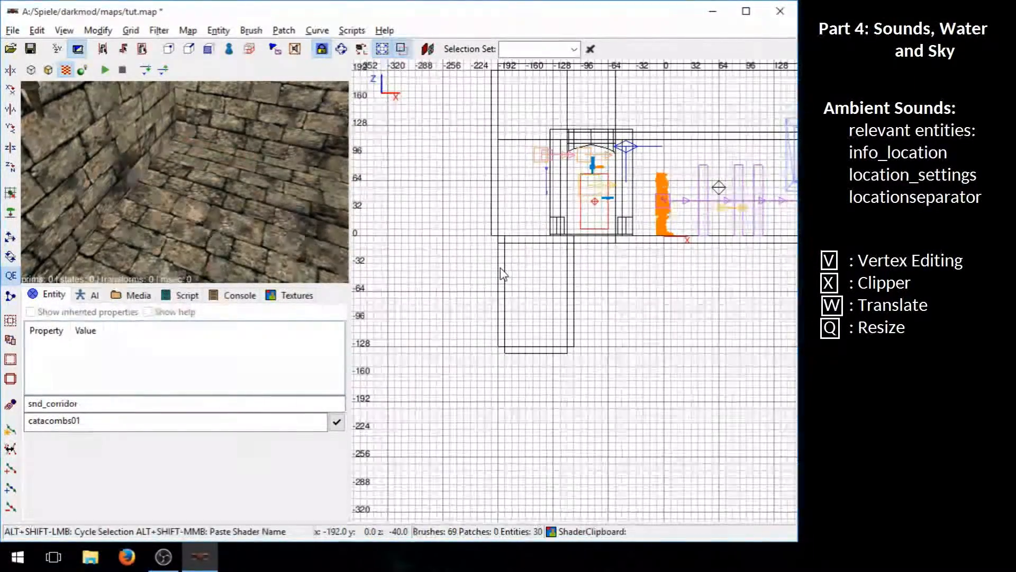
{"action": "left_click", "coordinate": [574, 276], "text": "shift"}
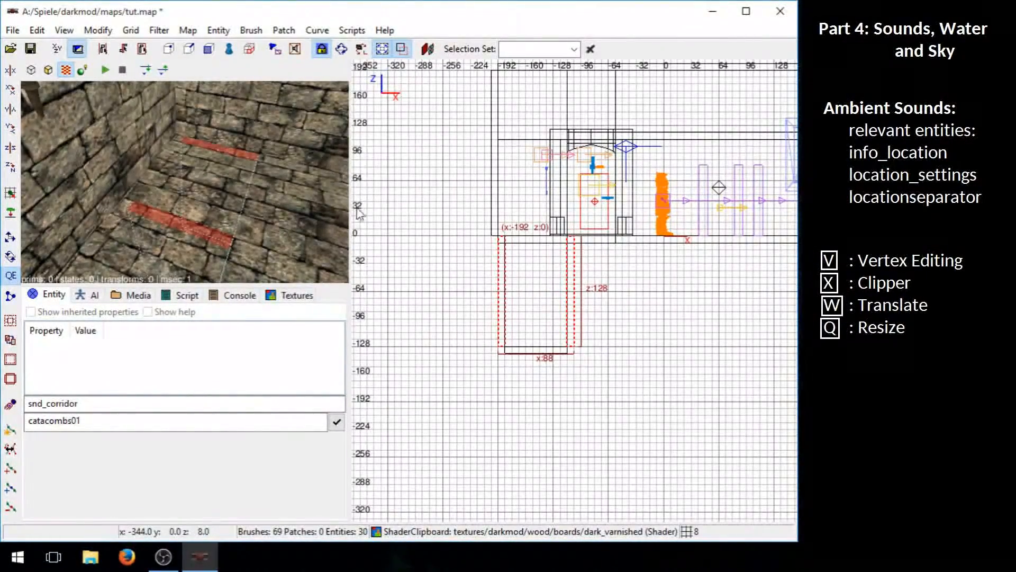
{"action": "key", "text": "ctrl+Tab"}
{"action": "key", "text": "ctrl+Tab"}
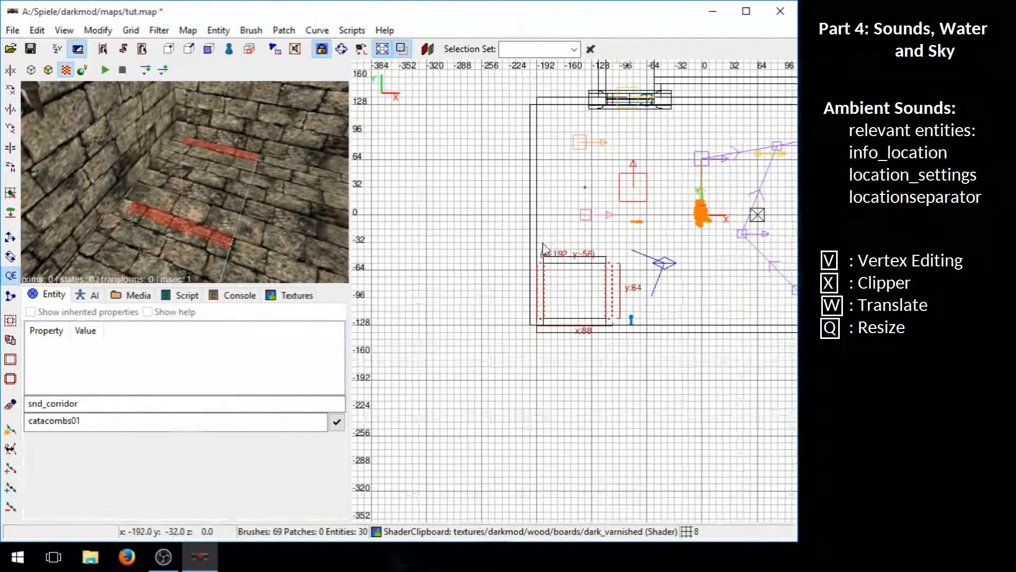
{"action": "right_click_drag", "start_coordinate": [542, 243], "coordinate": [526, 258]}
{"action": "left_click_drag", "start_coordinate": [554, 268], "coordinate": [554, 261]}
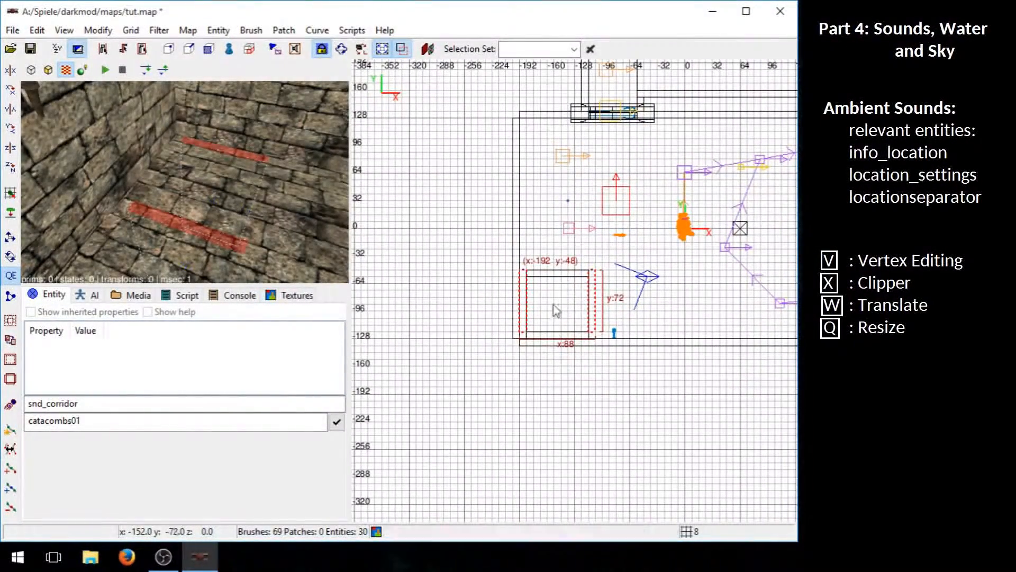
{"action": "left_click_drag", "start_coordinate": [546, 347], "coordinate": [546, 351]}
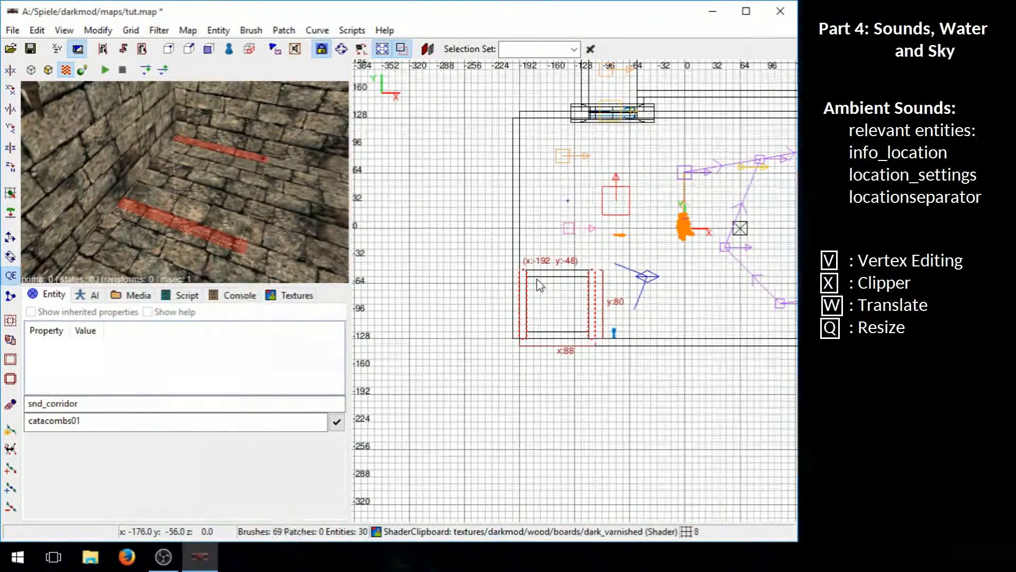
{"action": "left_click", "coordinate": [553, 280], "text": "shift"}
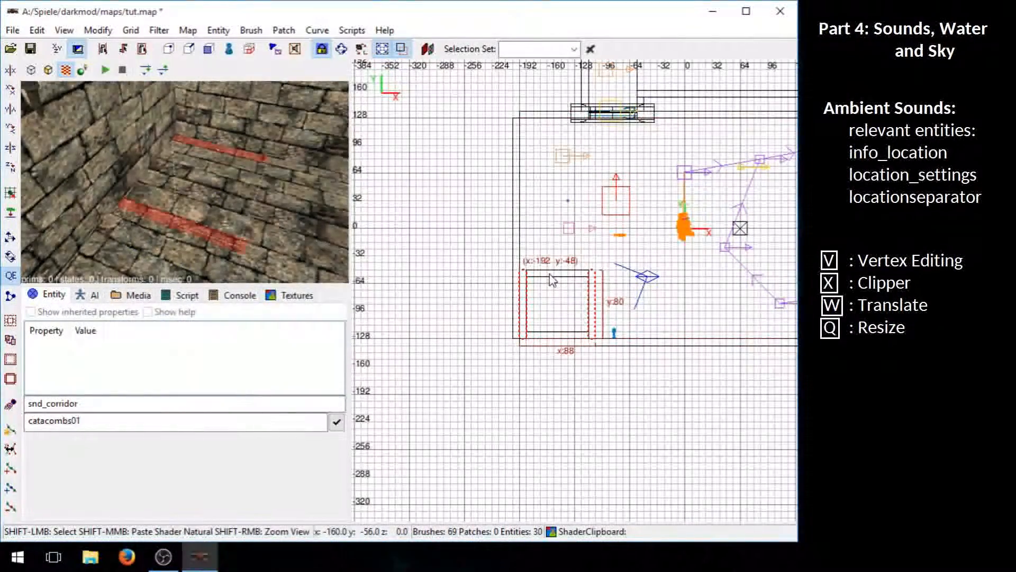
{"action": "left_click", "coordinate": [553, 280], "text": "alt+shift"}
{"action": "left_click", "coordinate": [553, 281], "text": "alt+shift"}
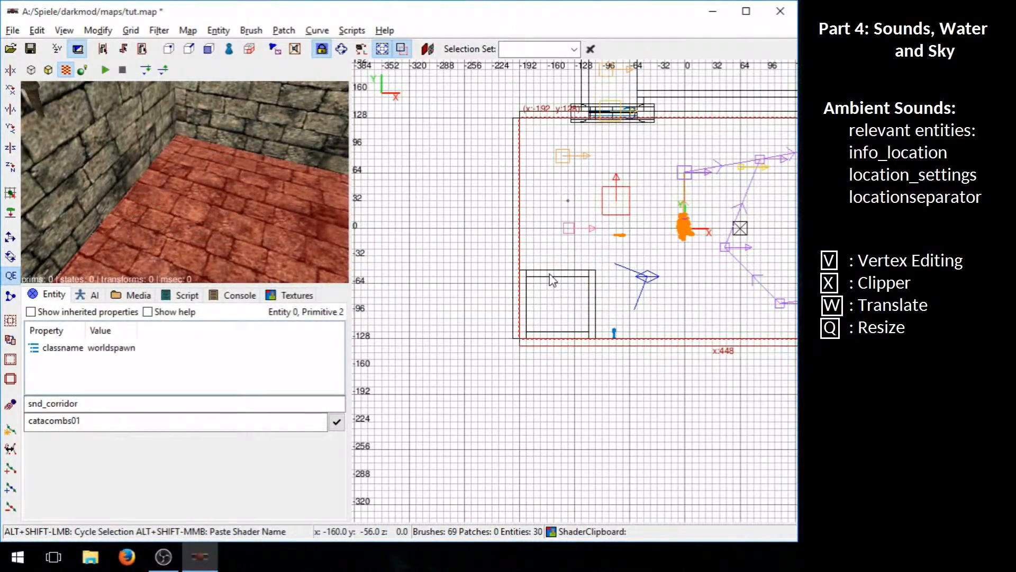
{"action": "left_click", "coordinate": [551, 281], "text": "alt+shift"}
{"action": "left_click", "coordinate": [541, 334], "text": "shift"}
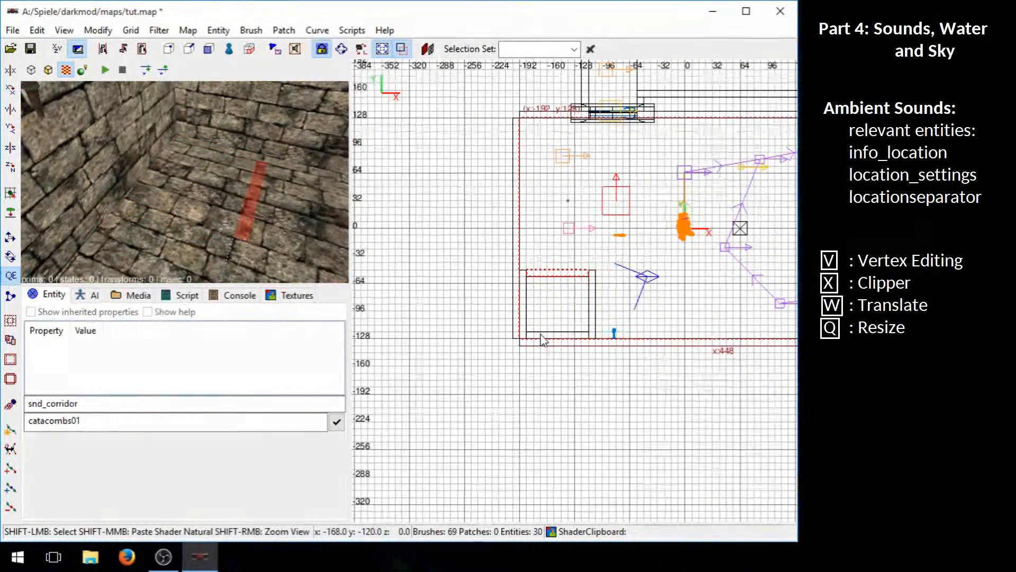
{"action": "left_click", "coordinate": [541, 335], "text": "shift"}
{"action": "left_click", "coordinate": [542, 336], "text": "shift"}
{"action": "left_click", "coordinate": [542, 336], "text": "shift"}
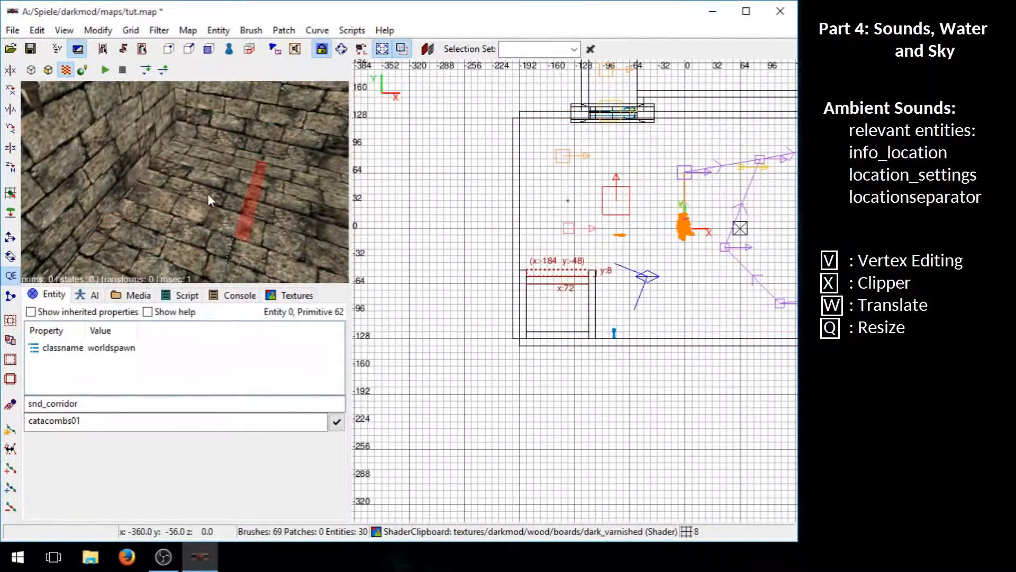
{"action": "key", "text": "Escape"}
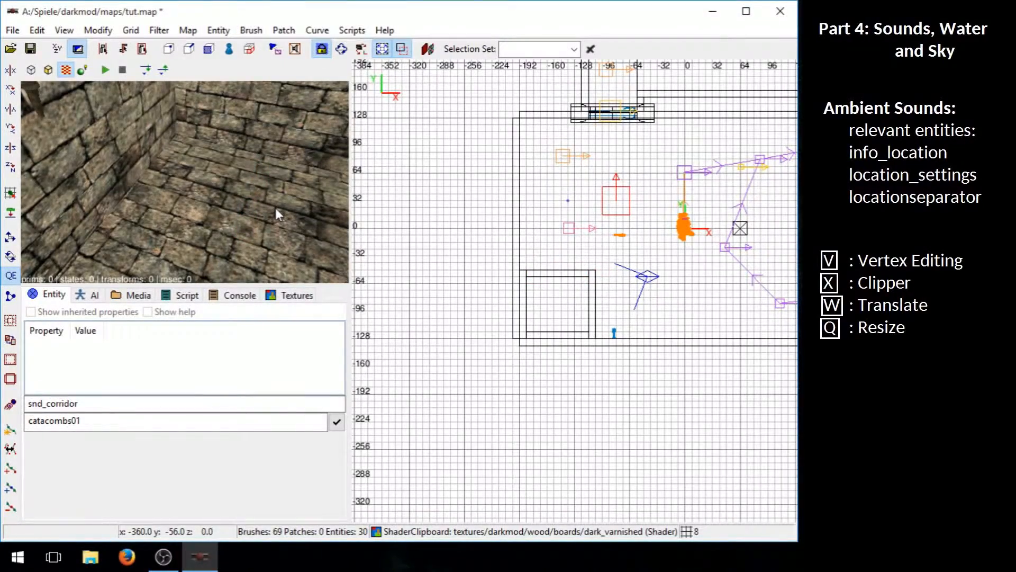
Hide the large room's floor brush to expose the basin walls beneath it
{"action": "right_click", "coordinate": [275, 208]}
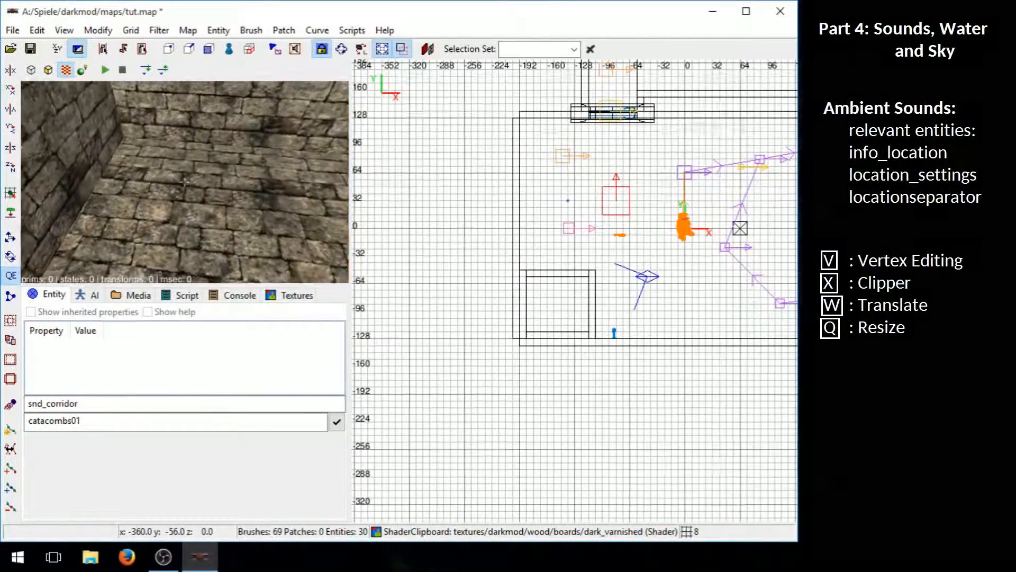
{"action": "right_click", "coordinate": [270, 200]}
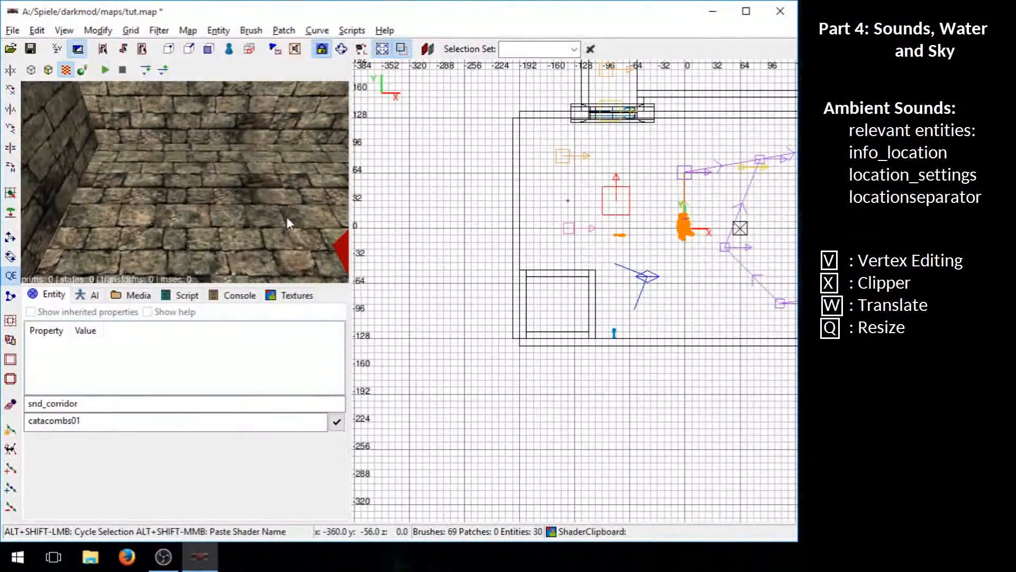
{"action": "left_click", "coordinate": [285, 215], "text": "shift"}
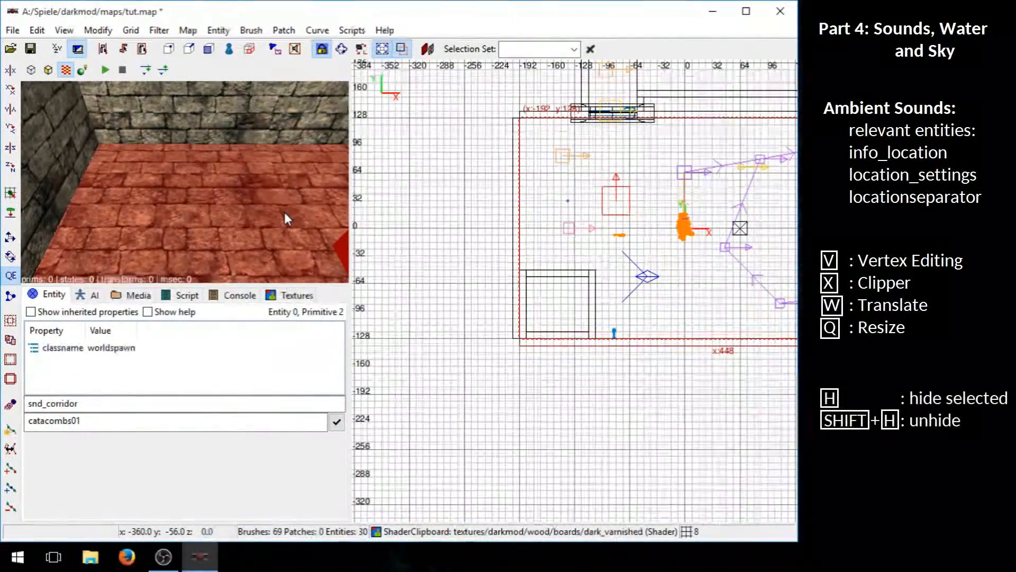
{"action": "key", "text": "h"}
{"action": "right_click", "coordinate": [284, 209]}
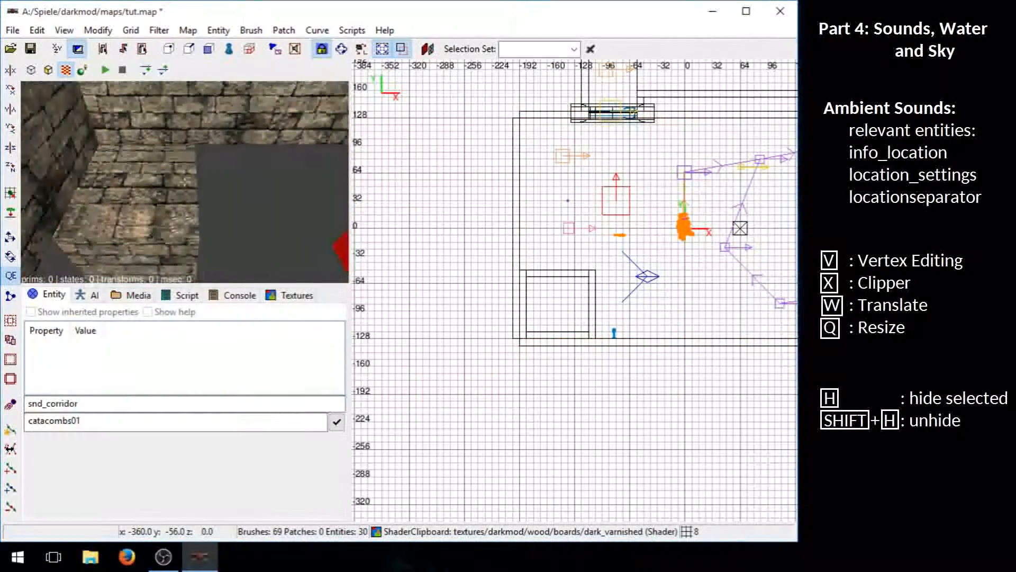
{"action": "right_click", "coordinate": [256, 195]}
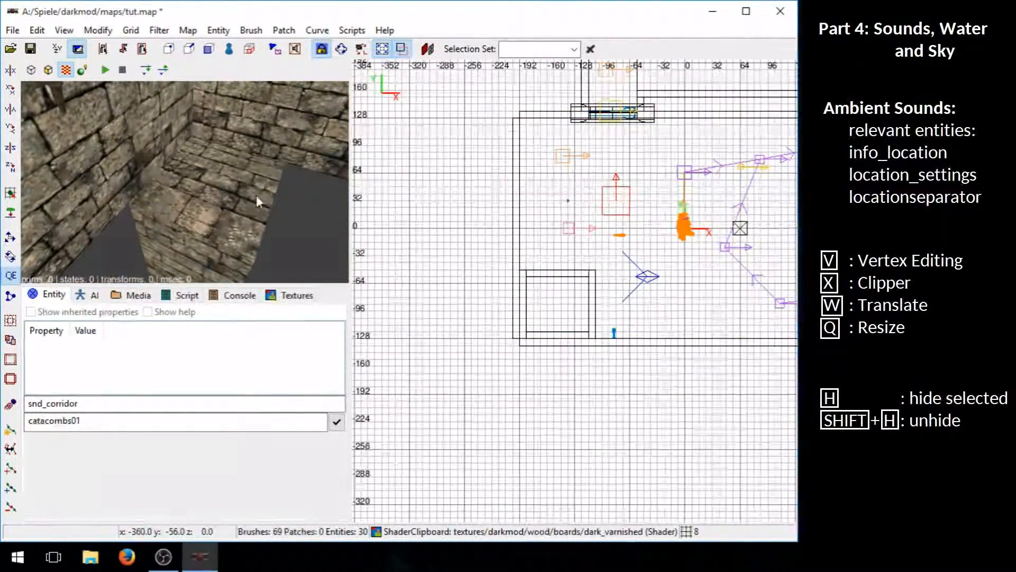
{"action": "left_click", "coordinate": [188, 233], "text": "shift"}
{"action": "left_click", "coordinate": [239, 156], "text": "shift"}
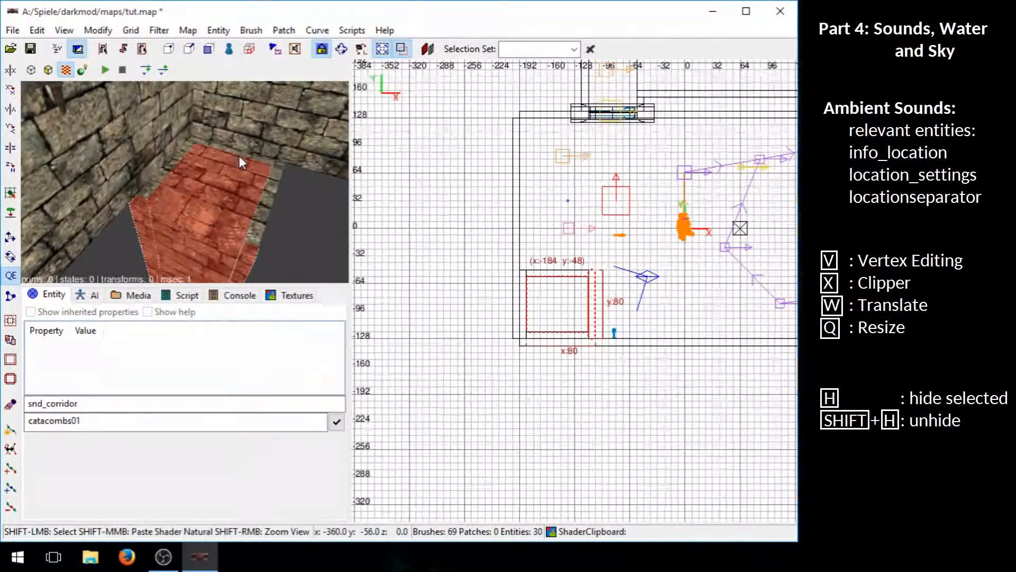
{"action": "left_click", "coordinate": [239, 155], "text": "shift"}
{"action": "left_click", "coordinate": [241, 154], "text": "shift"}
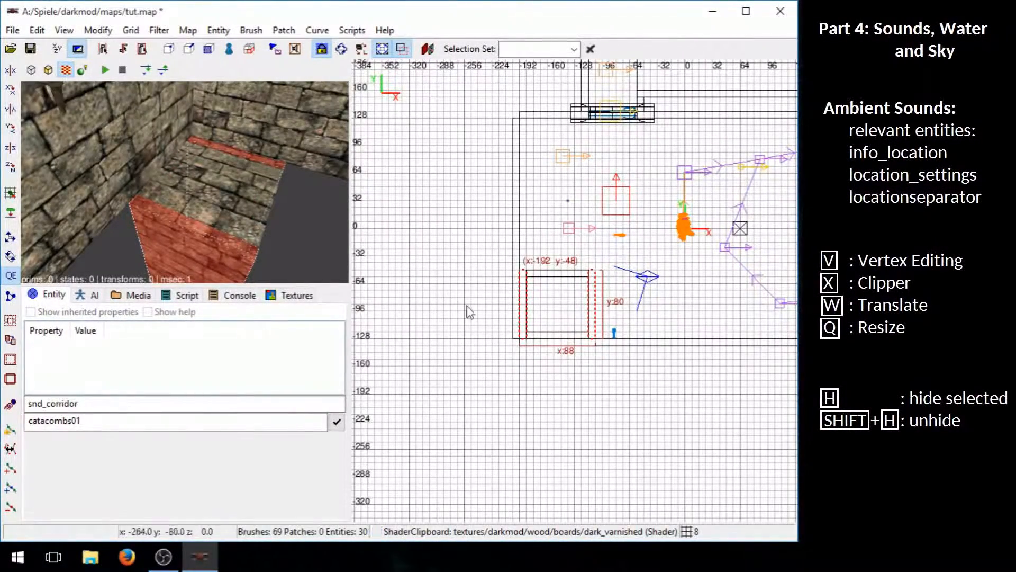
{"action": "right_click_drag", "start_coordinate": [567, 367], "coordinate": [558, 348]}
Raise the tops of all four basin side walls together to z 8, making them 136 units high
{"action": "left_click", "coordinate": [259, 226], "text": "alt+shift"}
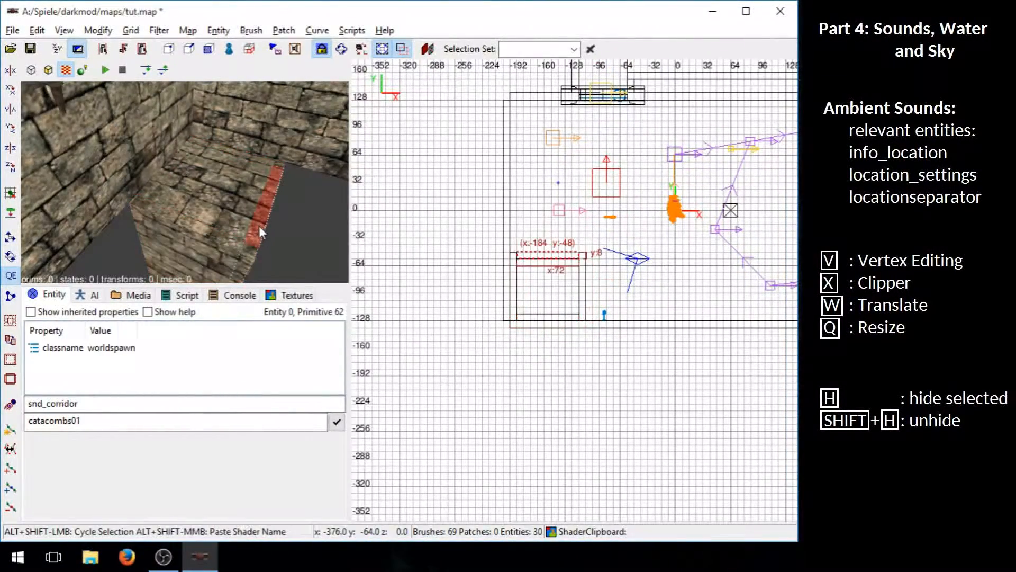
{"action": "left_click", "coordinate": [217, 236], "text": "shift"}
{"action": "left_click", "coordinate": [237, 153], "text": "shift"}
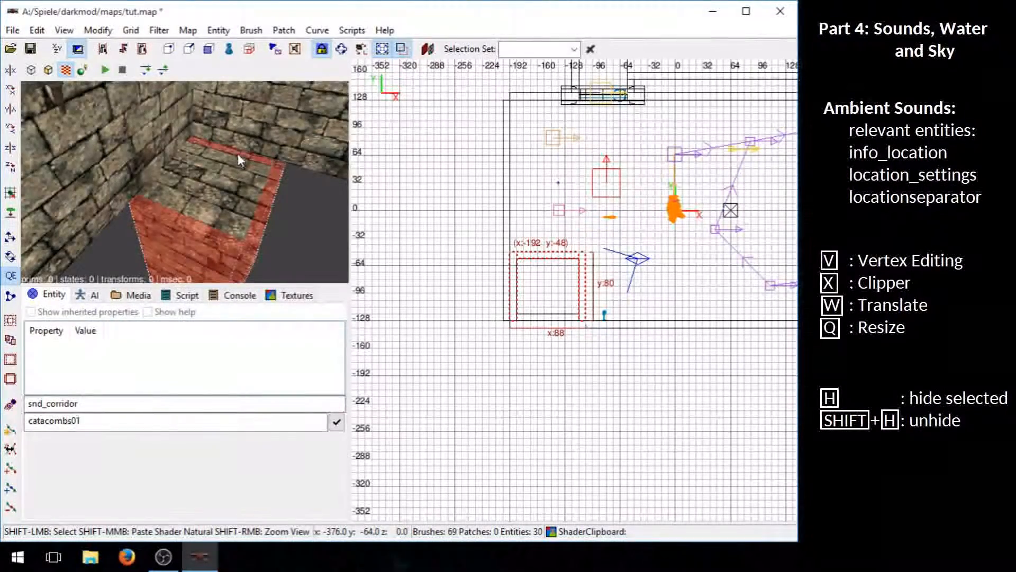
{"action": "left_click", "coordinate": [172, 166], "text": "shift"}
{"action": "key", "text": "ctrl+Tab"}
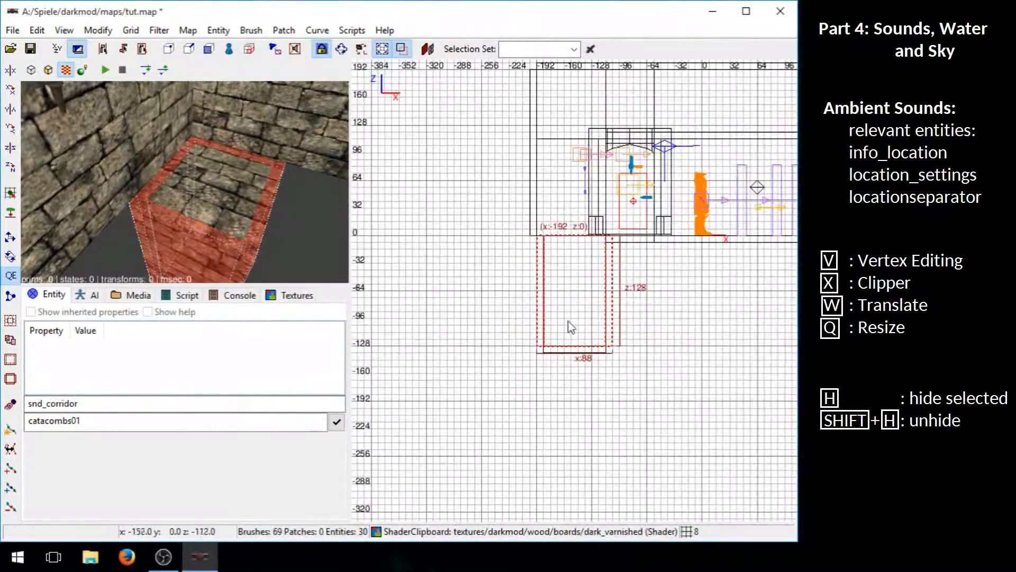
{"action": "scroll", "coordinate": [561, 278], "scroll_direction": "up", "scroll_amount": 4}
{"action": "right_click_drag", "start_coordinate": [558, 269], "coordinate": [554, 296]}
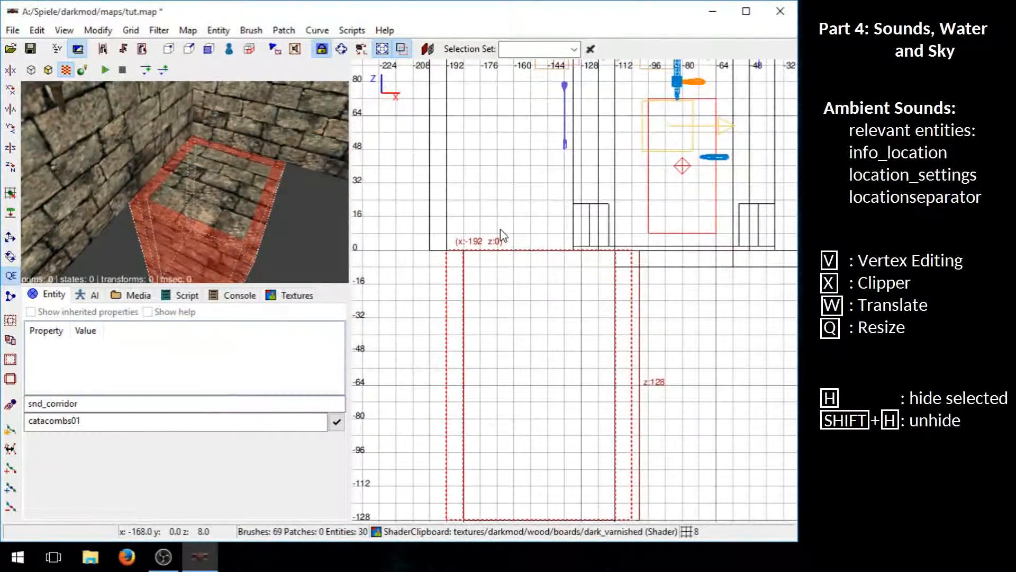
{"action": "left_click_drag", "start_coordinate": [503, 234], "coordinate": [507, 230]}
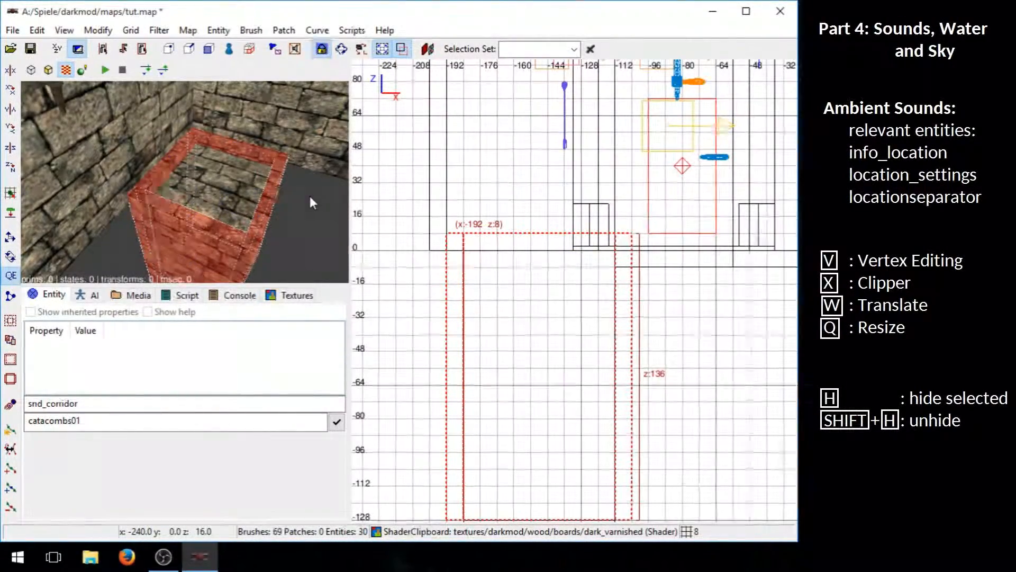
Apply the brush_steel_scratched01_noshadows shader from darkmod/metal/flat to the four basin side walls and deselect them
{"action": "right_click", "coordinate": [252, 170]}
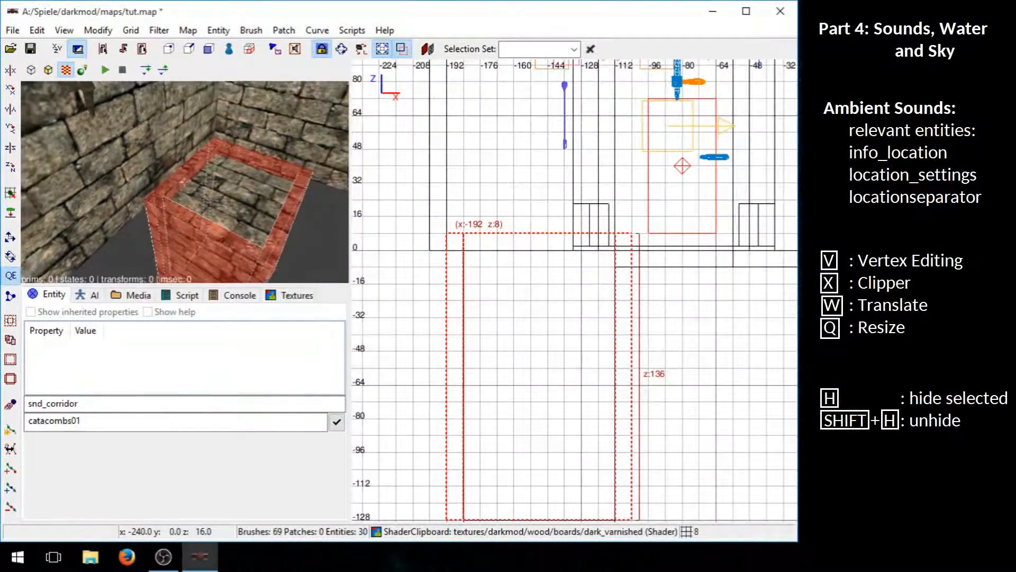
{"action": "right_click", "coordinate": [252, 169]}
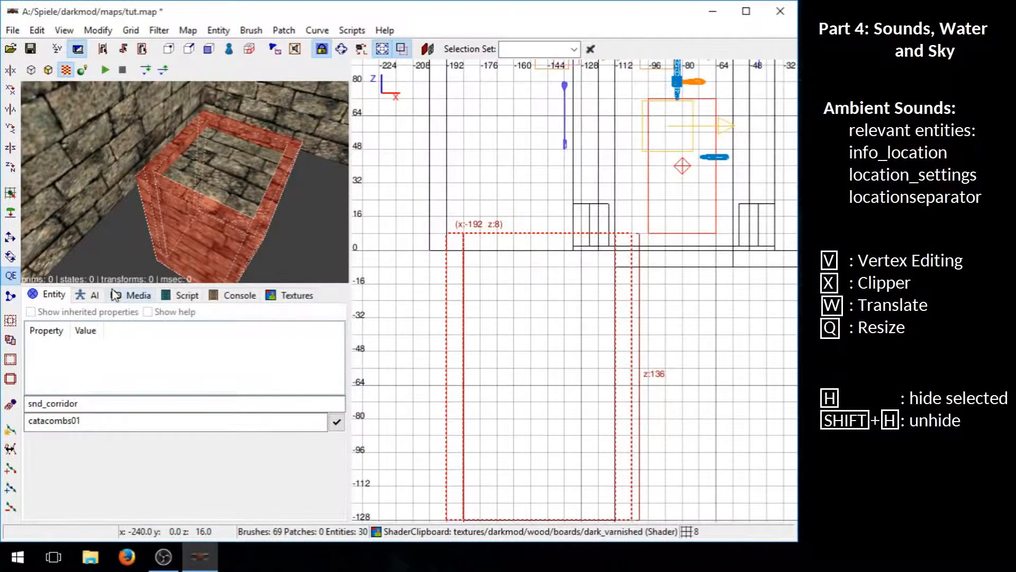
{"action": "left_click", "coordinate": [132, 295]}
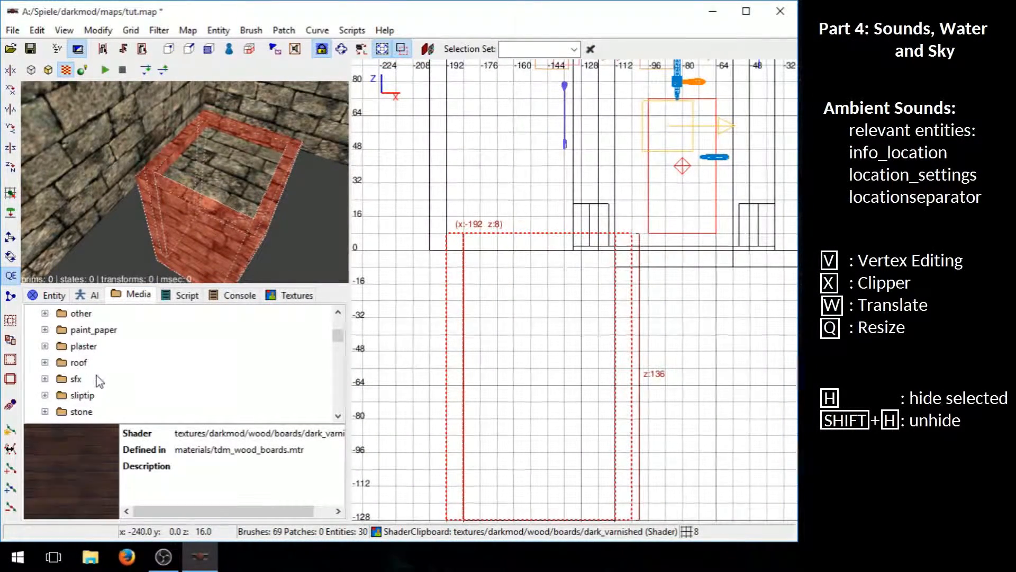
{"action": "scroll", "coordinate": [99, 380], "scroll_direction": "up", "scroll_amount": 2}
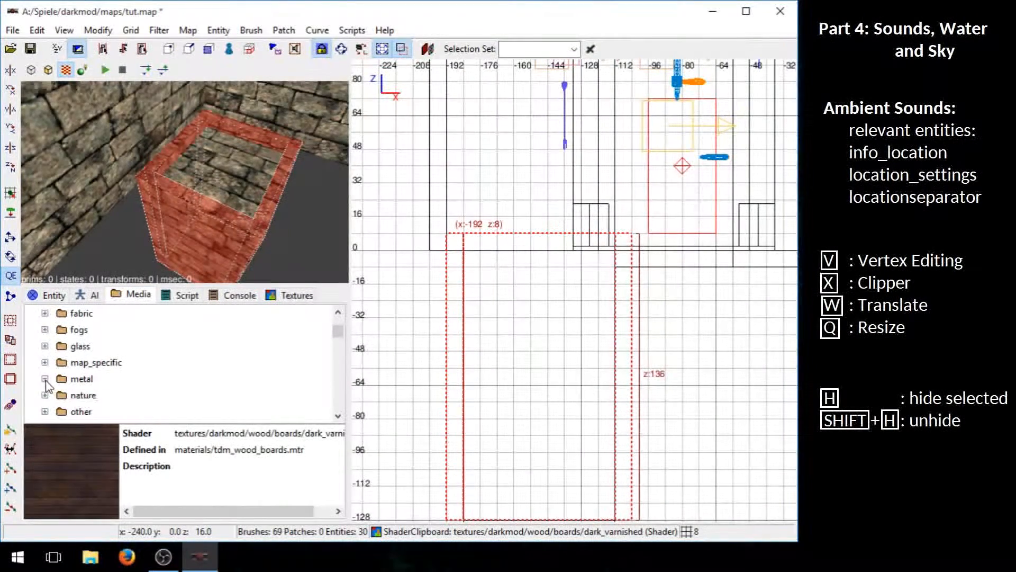
{"action": "left_click", "coordinate": [45, 379]}
{"action": "scroll", "coordinate": [155, 374], "scroll_direction": "down", "scroll_amount": 1}
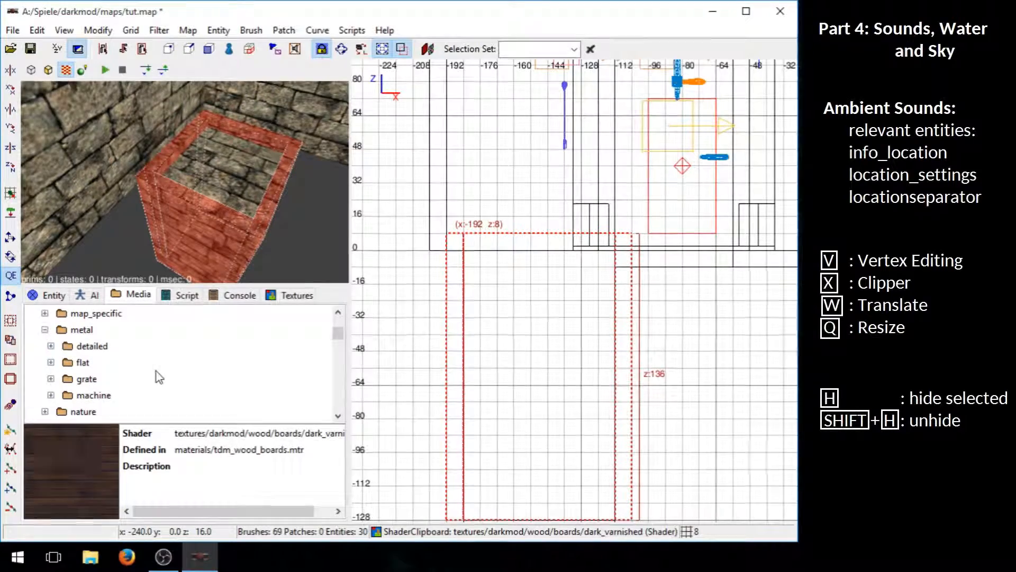
{"action": "left_click", "coordinate": [51, 363]}
{"action": "left_click", "coordinate": [87, 398]}
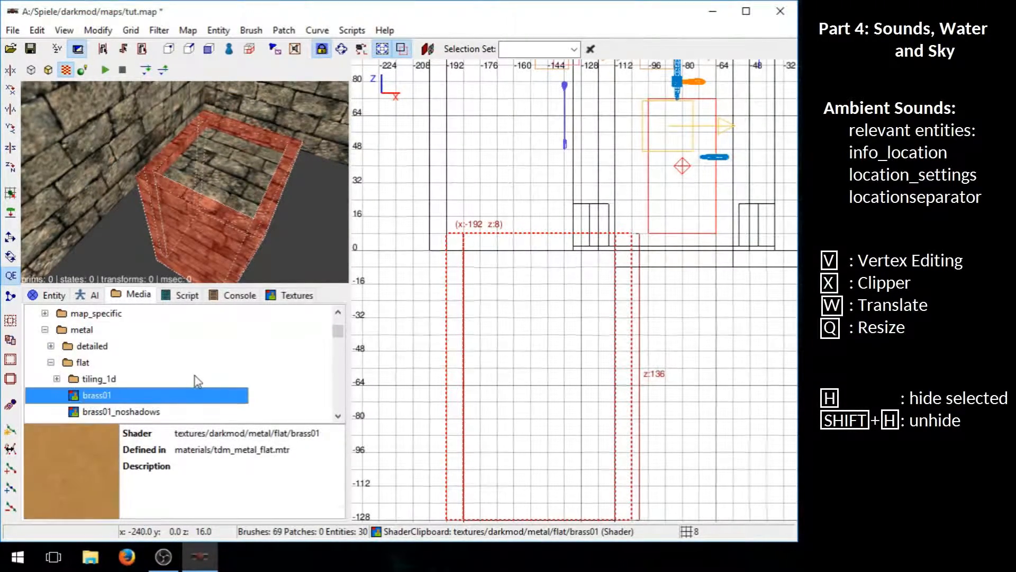
{"action": "scroll", "coordinate": [195, 379], "scroll_direction": "down", "scroll_amount": 3}
{"action": "left_click", "coordinate": [153, 380]}
{"action": "right_click", "coordinate": [142, 384]}
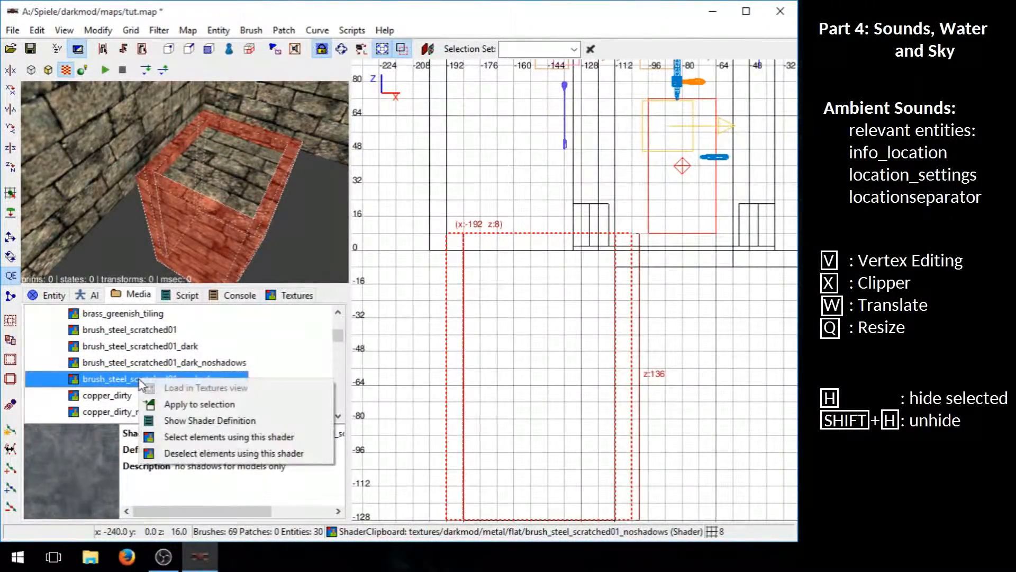
{"action": "left_click", "coordinate": [179, 402]}
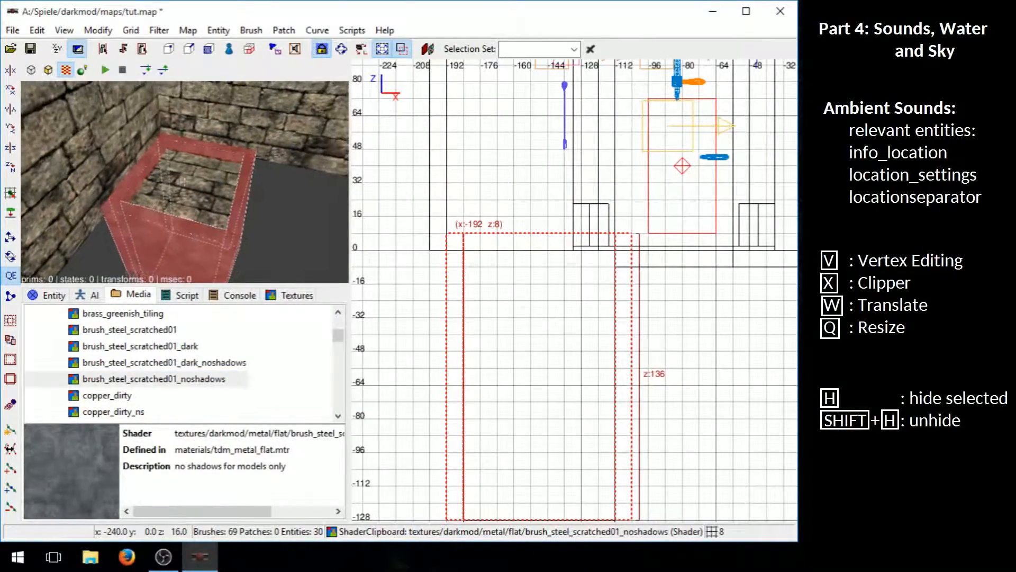
{"action": "key", "text": "Escape"}
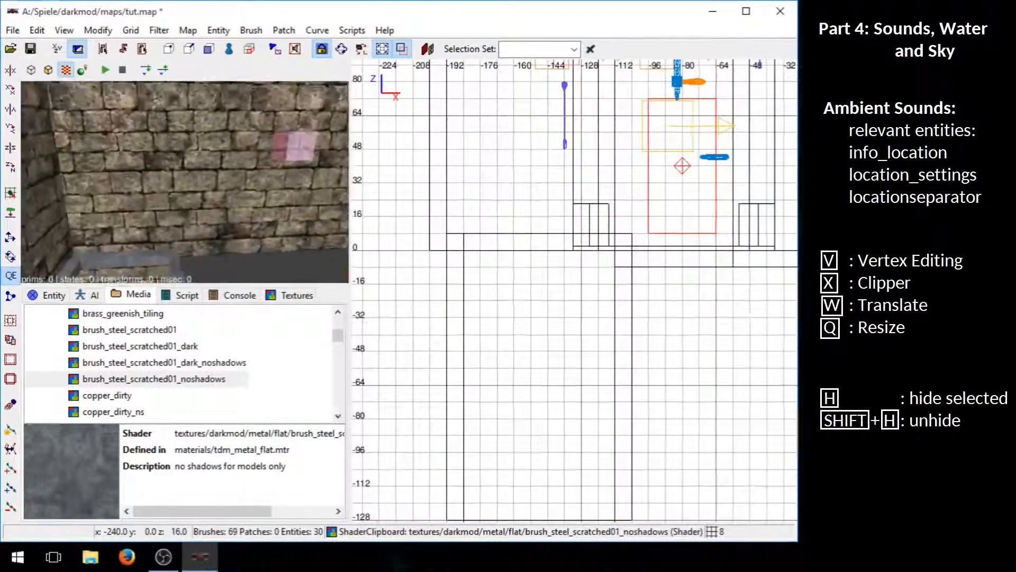
Unhide the large room's floor brush around the basin
{"action": "right_click", "coordinate": [247, 204]}
{"action": "right_click", "coordinate": [246, 205]}
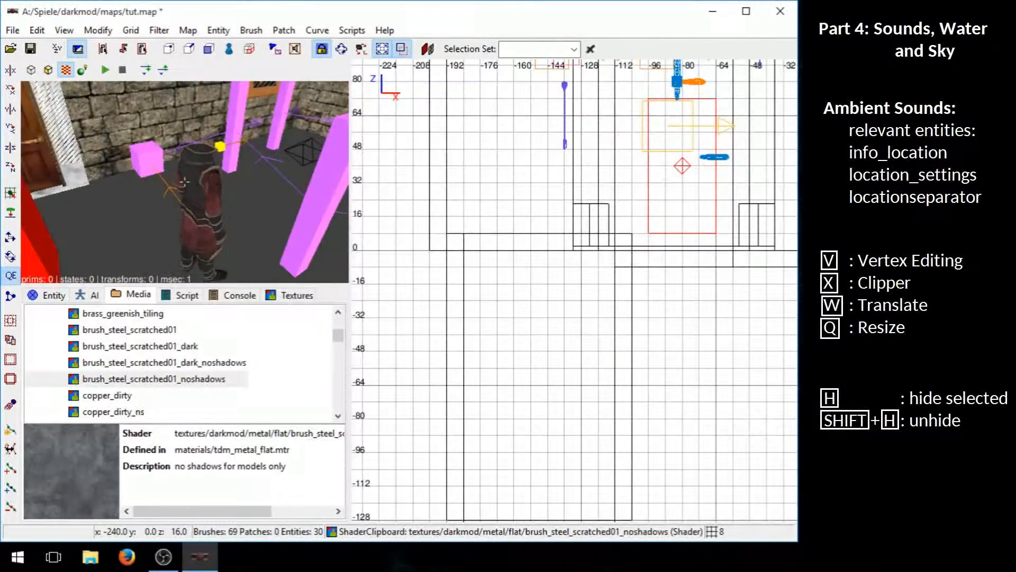
{"action": "right_click", "coordinate": [243, 202]}
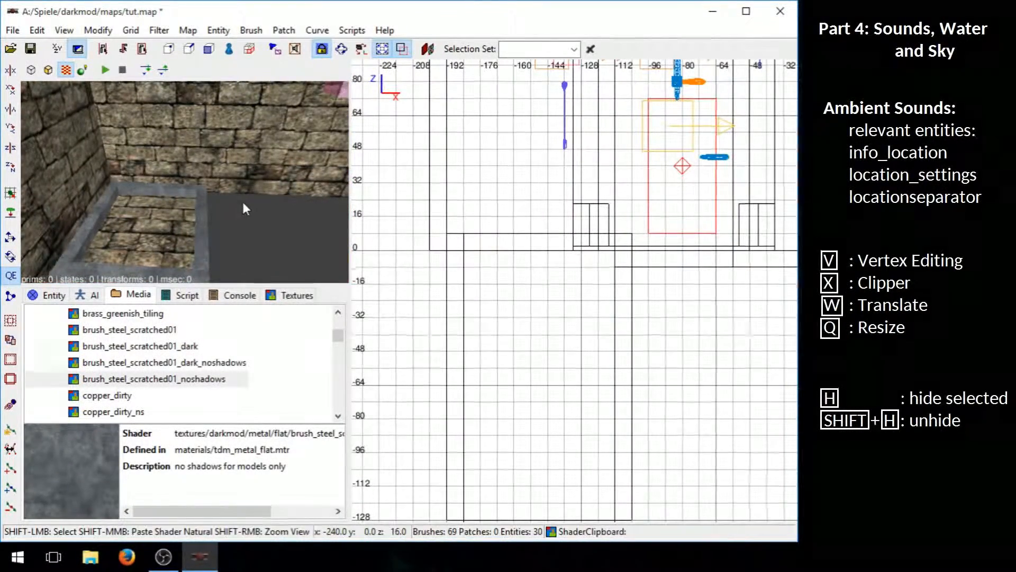
{"action": "right_click", "coordinate": [244, 203]}
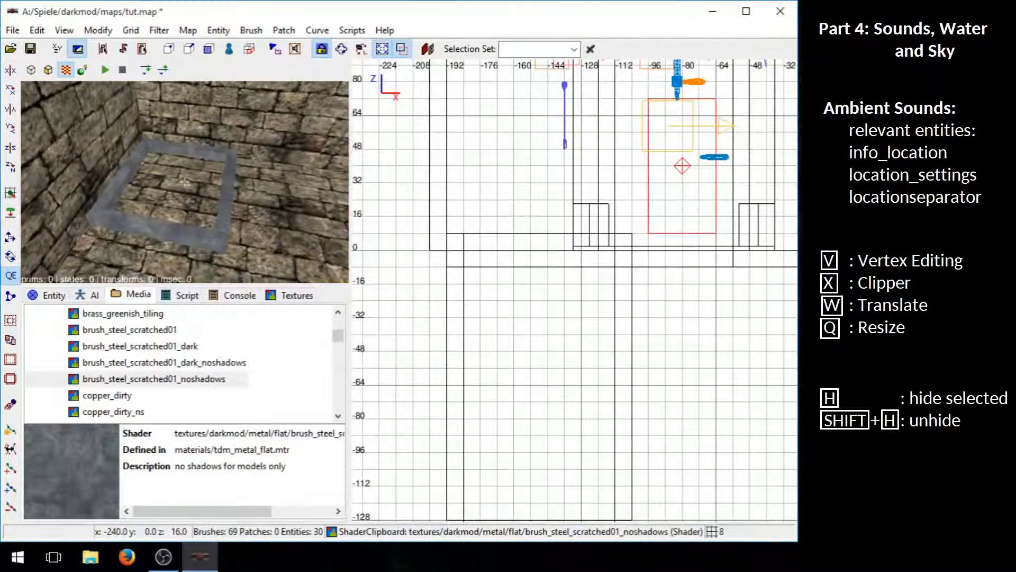
Select the 72-unit-wide brush filling the basin's interior and apply the common/nodraw shader to it
{"action": "right_click", "coordinate": [190, 186]}
{"action": "left_click", "coordinate": [190, 184], "text": "shift"}
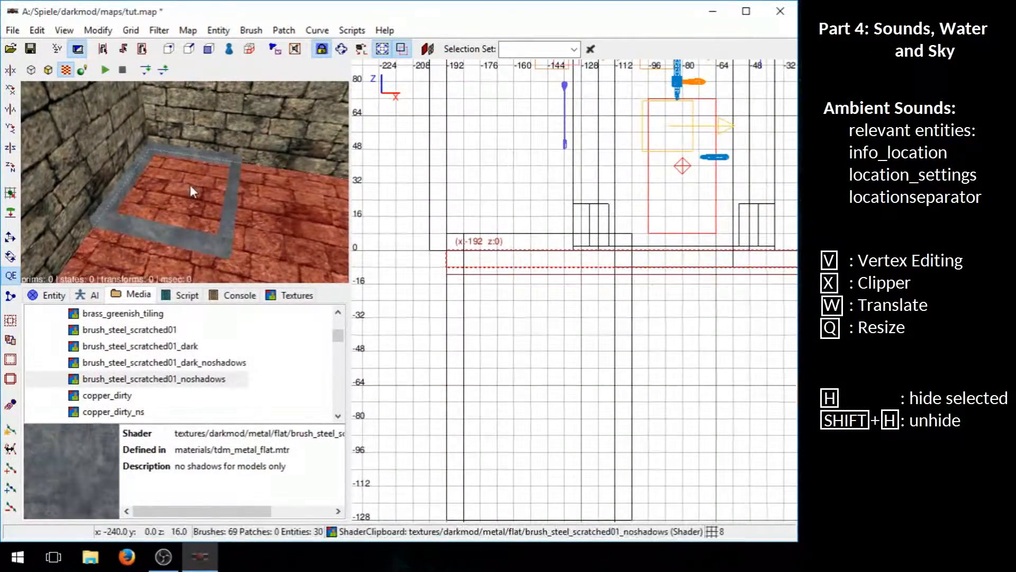
{"action": "scroll", "coordinate": [431, 281], "scroll_direction": "down", "scroll_amount": 2}
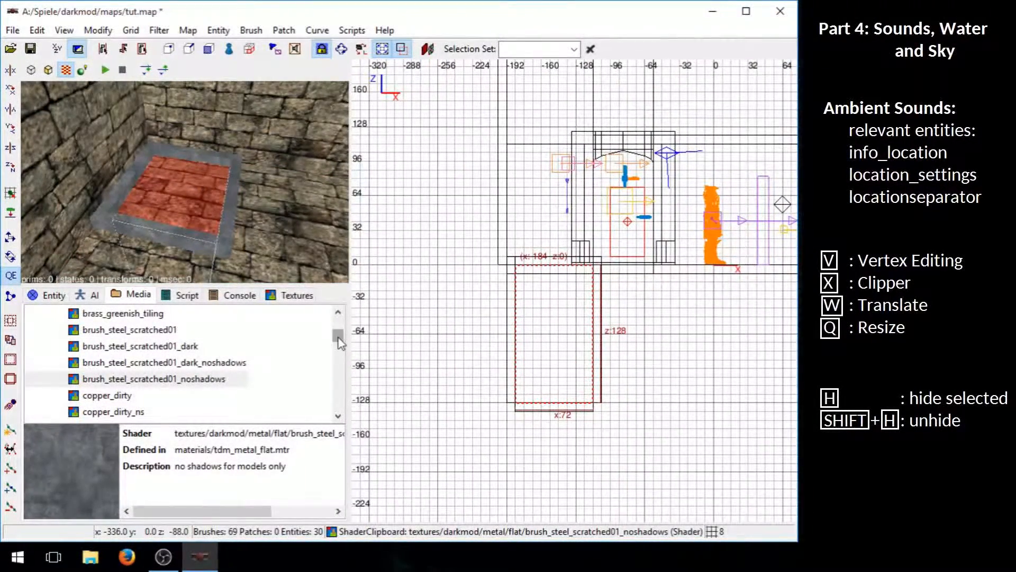
{"action": "scroll", "coordinate": [339, 339], "scroll_direction": "up", "scroll_amount": 5}
{"action": "scroll", "coordinate": [49, 384], "scroll_direction": "down", "scroll_amount": 1}
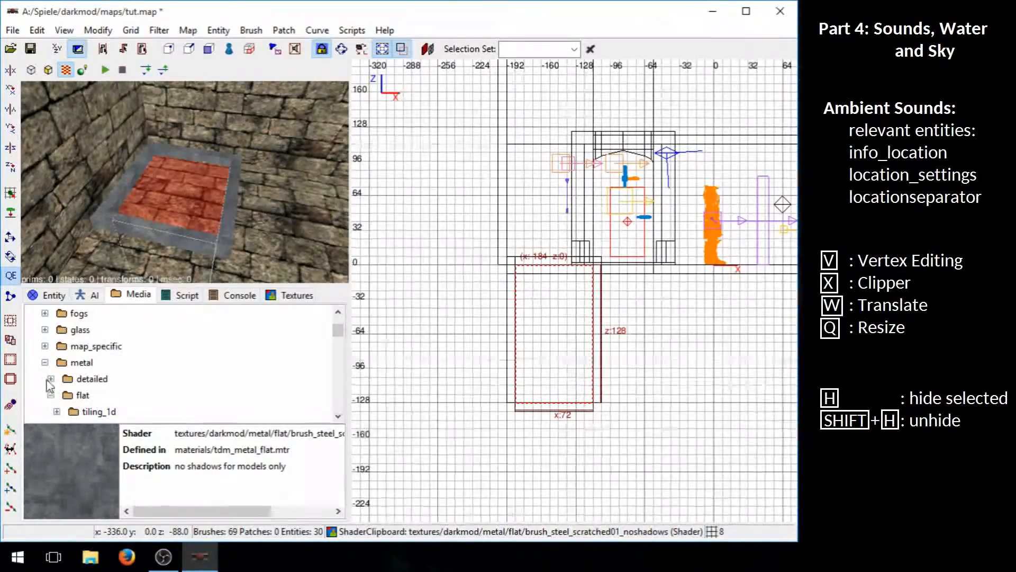
{"action": "left_click", "coordinate": [50, 396]}
{"action": "left_click", "coordinate": [45, 363]}
{"action": "scroll", "coordinate": [96, 379], "scroll_direction": "up", "scroll_amount": 3}
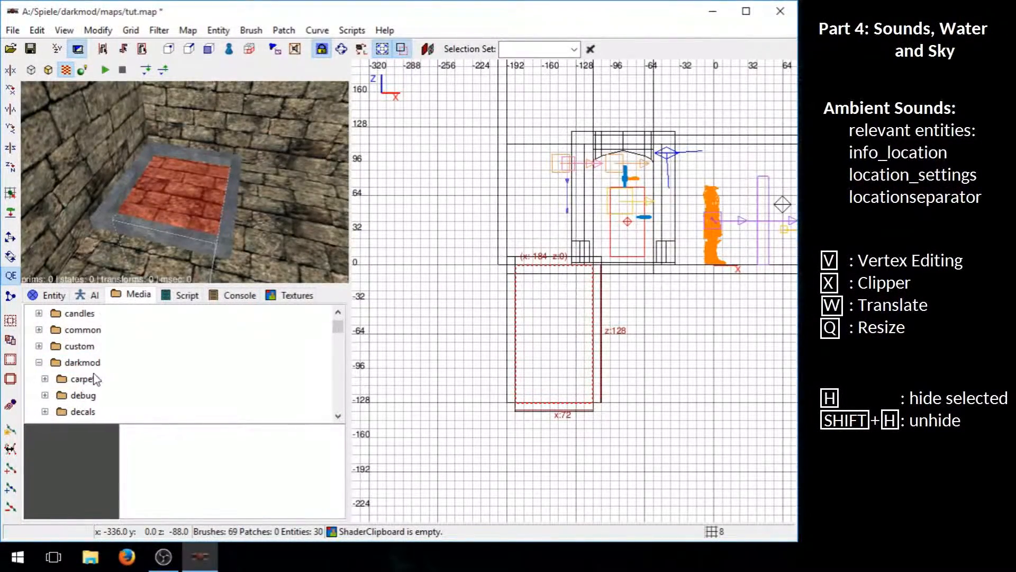
{"action": "left_click", "coordinate": [40, 364]}
{"action": "scroll", "coordinate": [135, 354], "scroll_direction": "up", "scroll_amount": 2}
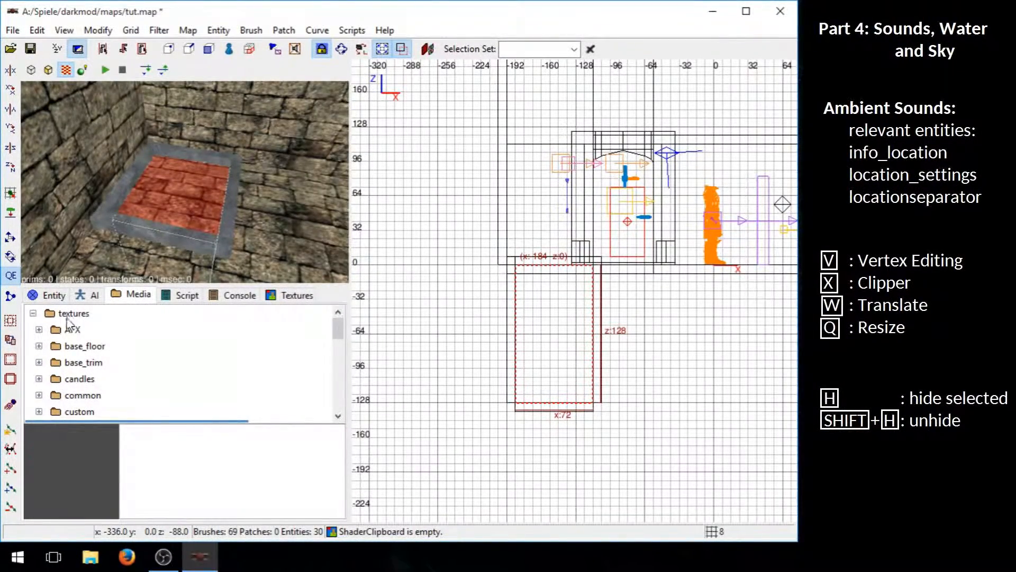
{"action": "left_click", "coordinate": [38, 396]}
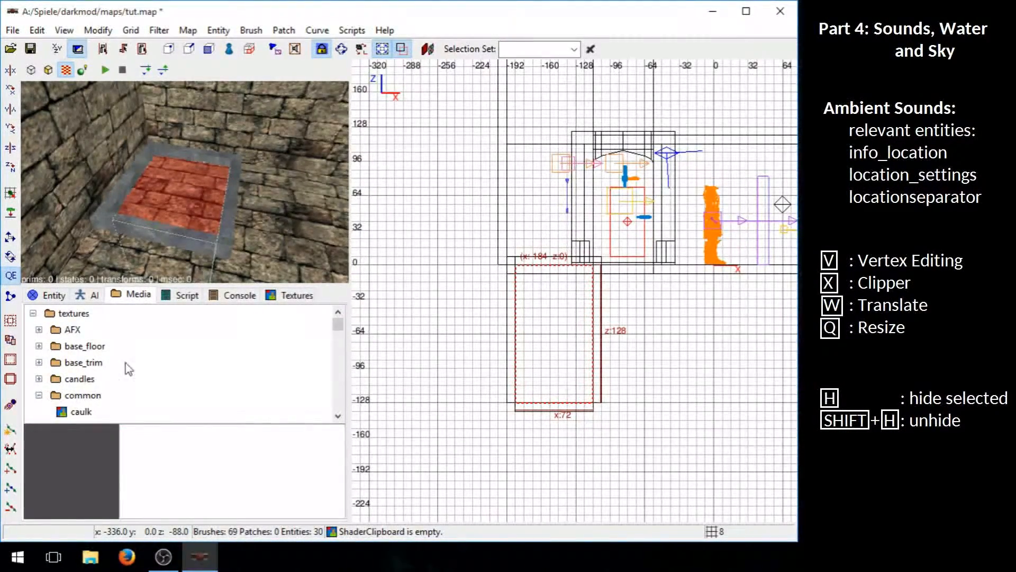
{"action": "scroll", "coordinate": [126, 365], "scroll_direction": "down", "scroll_amount": 1}
{"action": "scroll", "coordinate": [127, 369], "scroll_direction": "down", "scroll_amount": 7}
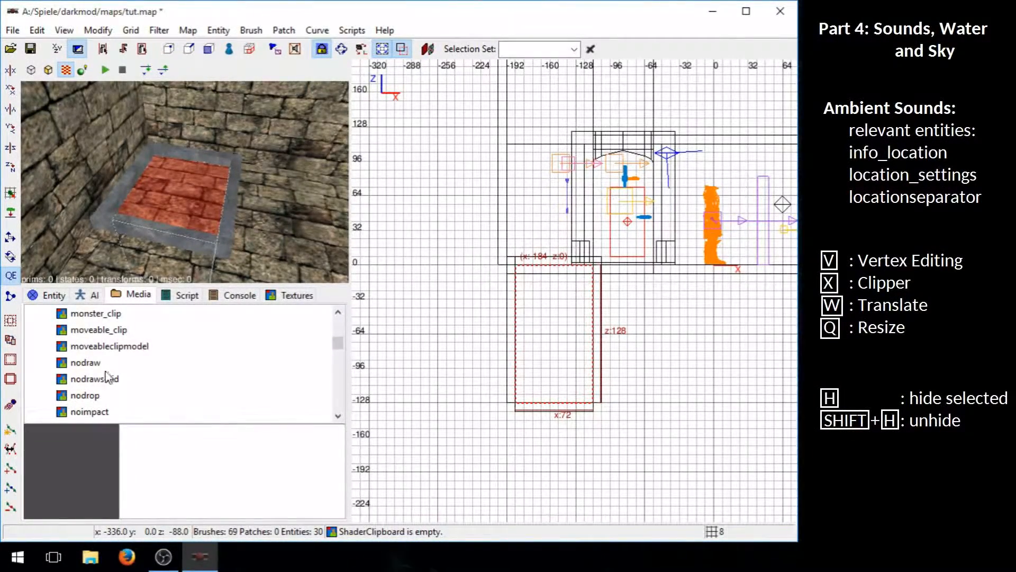
{"action": "left_click", "coordinate": [101, 365]}
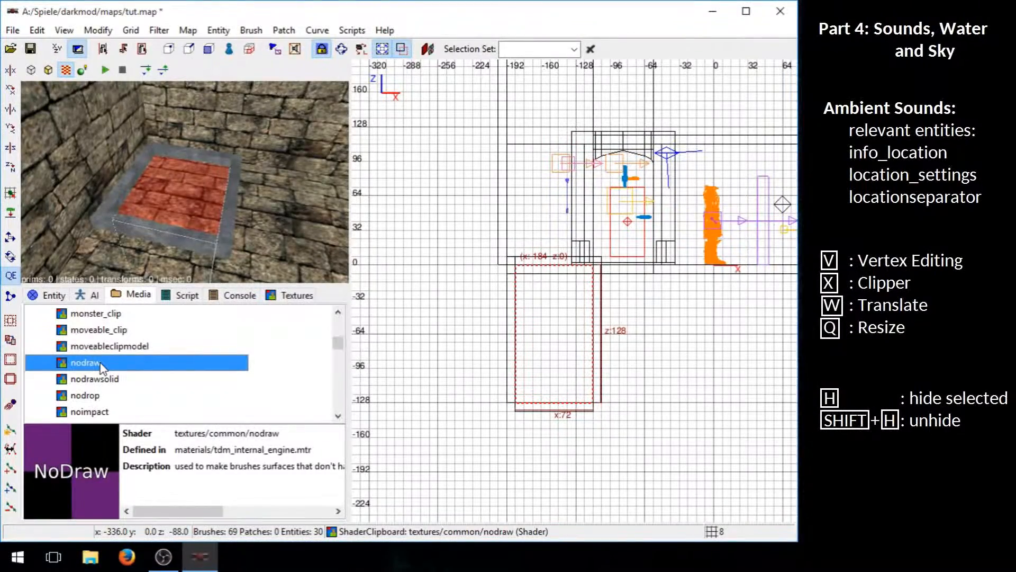
{"action": "right_click", "coordinate": [103, 364]}
{"action": "left_click", "coordinate": [150, 386]}
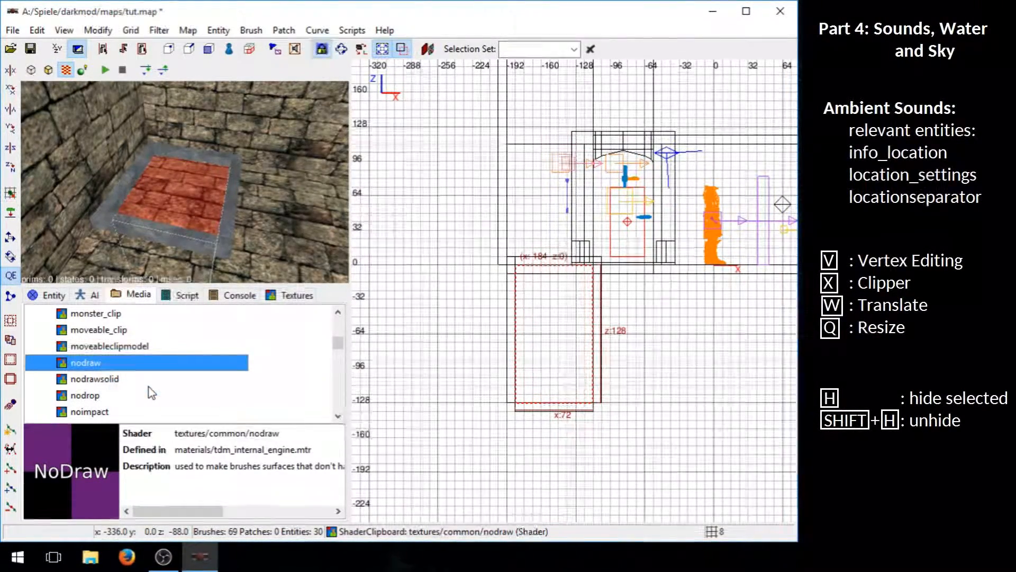
Split the large room's floor brush with the Clipper along the basin's inner north edge at y -56
{"action": "right_click", "coordinate": [204, 209]}
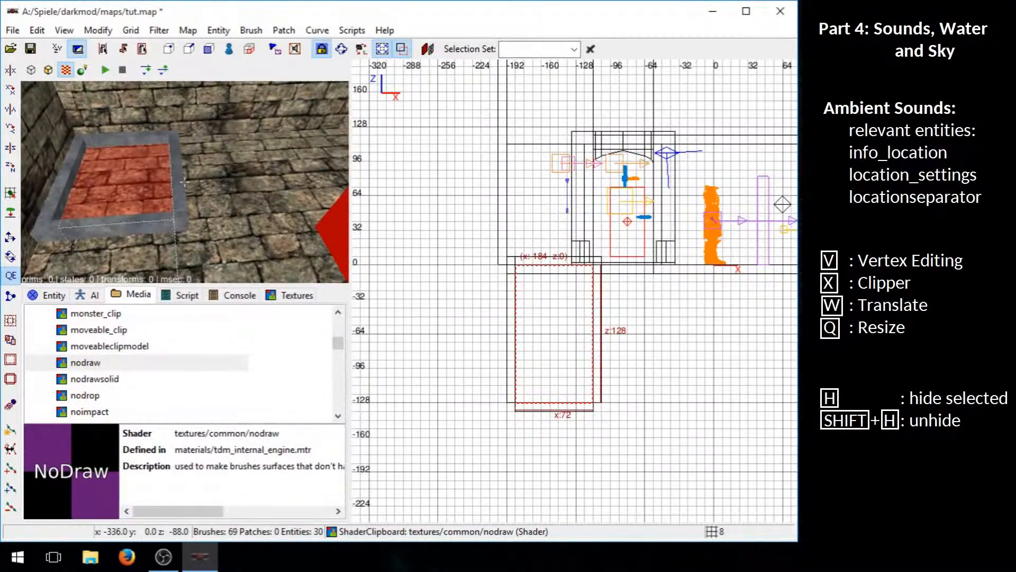
{"action": "right_click", "coordinate": [221, 205]}
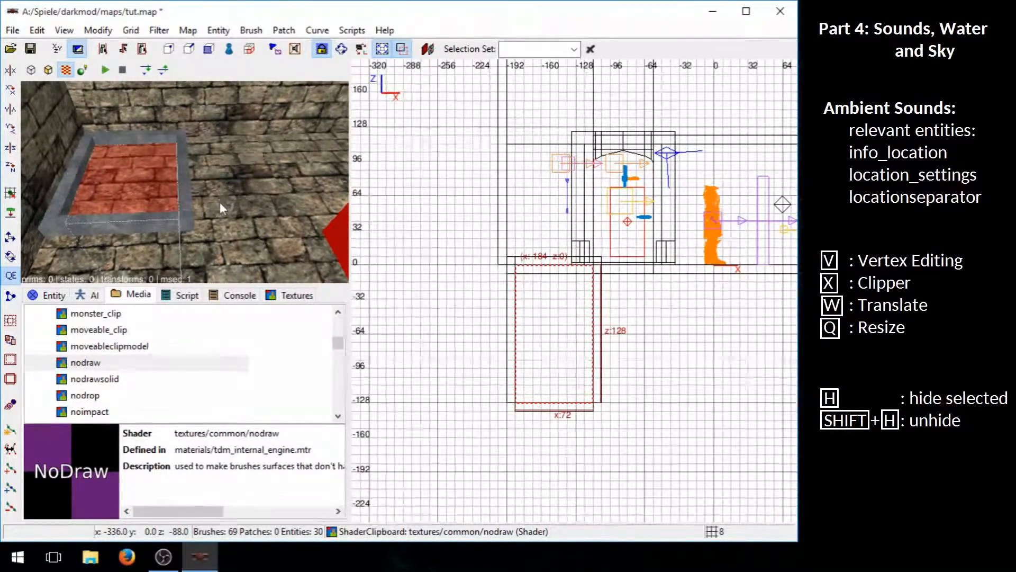
{"action": "left_click", "coordinate": [237, 187], "text": "shift"}
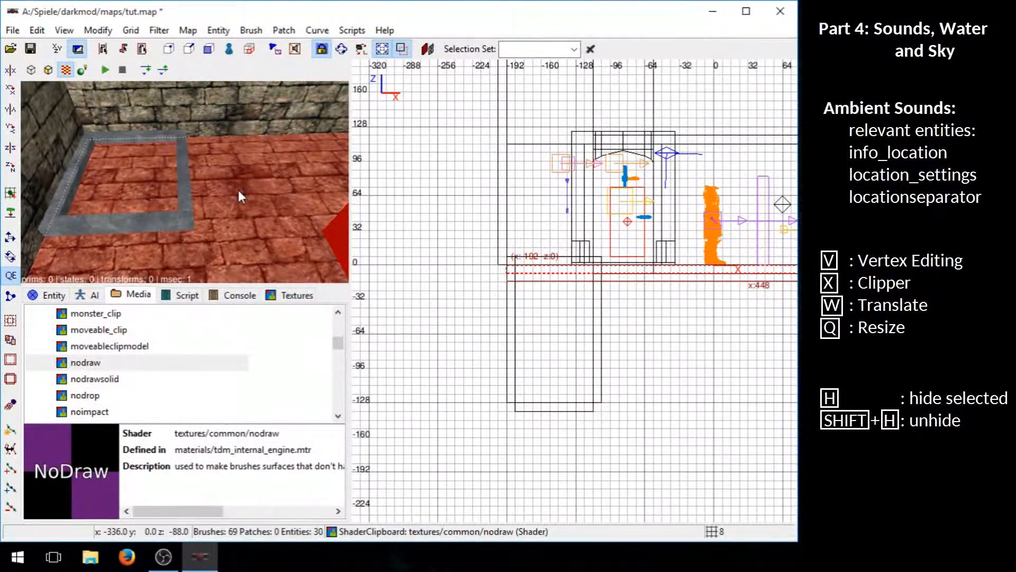
{"action": "key", "text": "ctrl+Tab"}
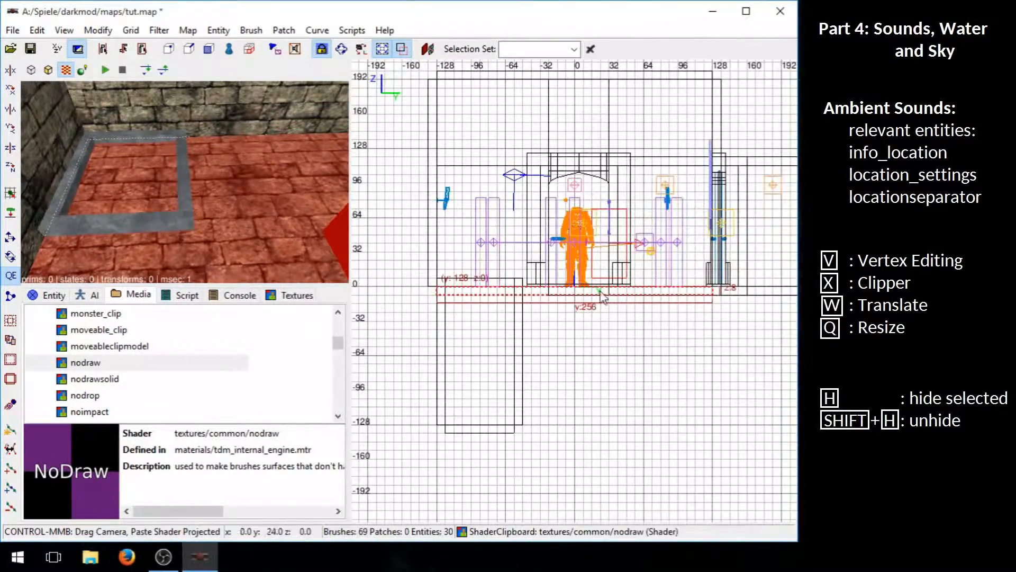
{"action": "key", "text": "ctrl+Tab"}
{"action": "right_click_drag", "start_coordinate": [523, 239], "coordinate": [645, 213]}
{"action": "scroll", "coordinate": [514, 365], "scroll_direction": "up", "scroll_amount": 2}
{"action": "right_click_drag", "start_coordinate": [479, 364], "coordinate": [492, 344]}
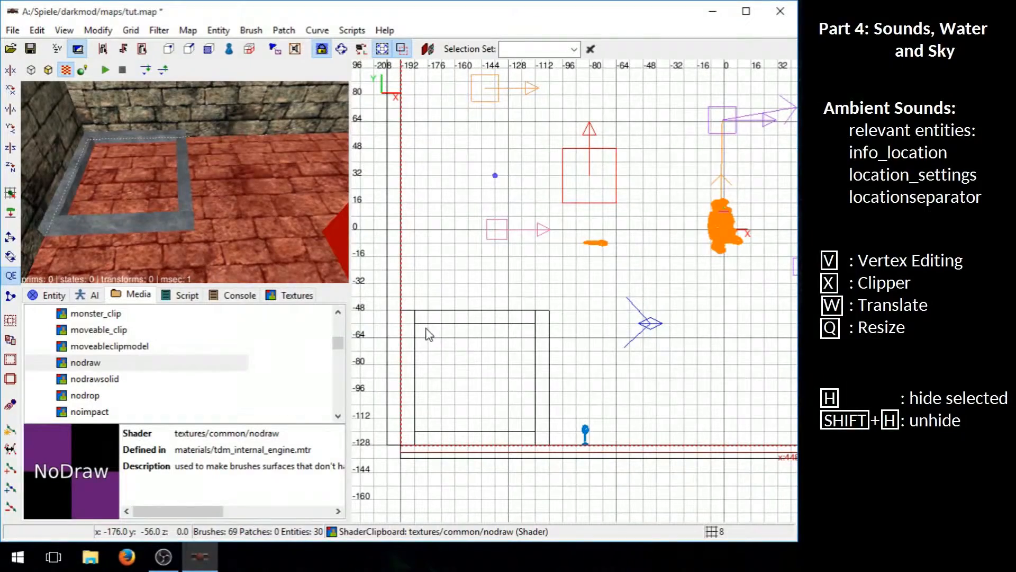
{"action": "key", "text": "v"}
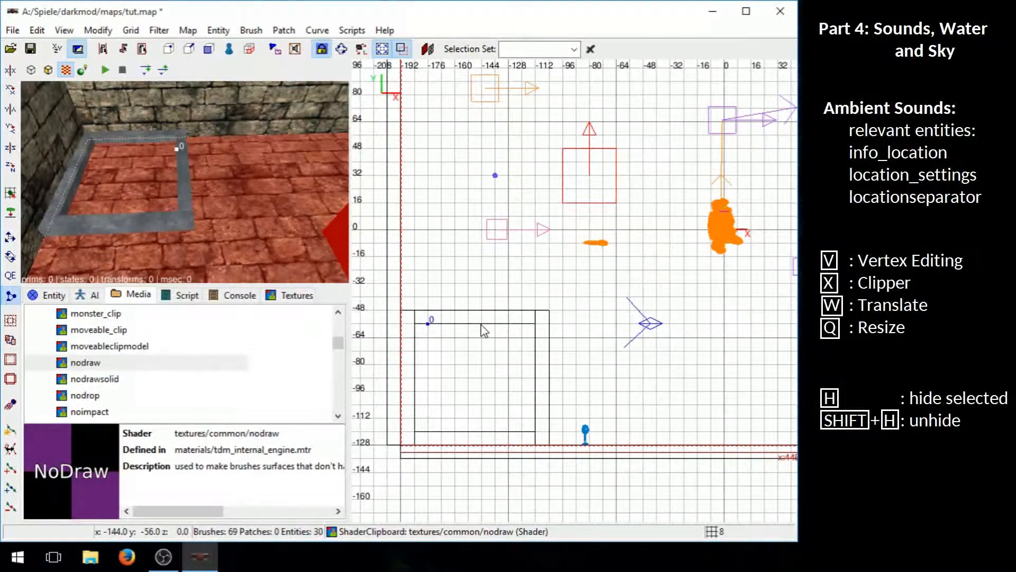
{"action": "left_click", "coordinate": [473, 324]}
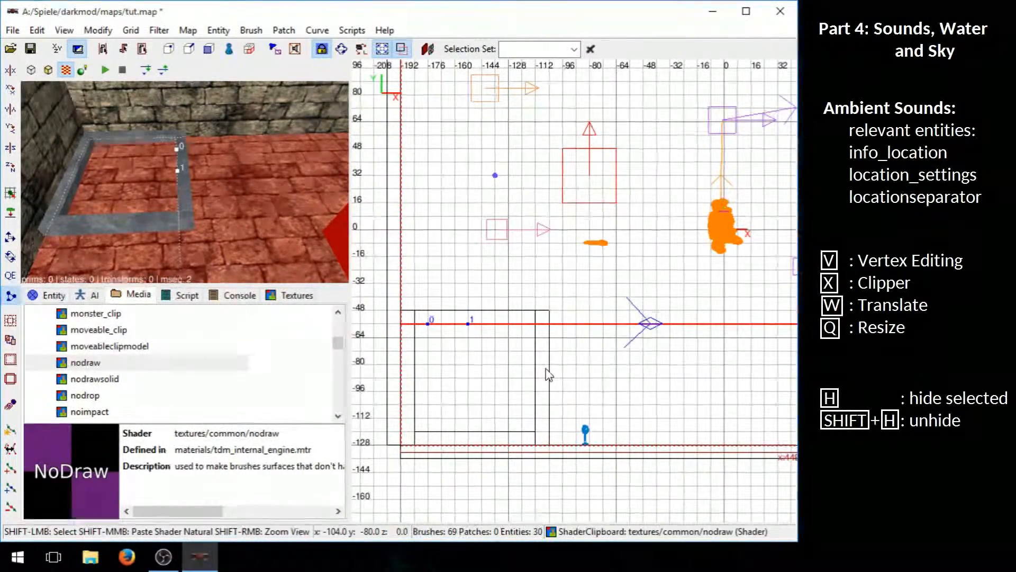
{"action": "key", "text": "shift+Return"}
Split both floor pieces with the Clipper along the basin's inner east edge at x -112
{"action": "left_click", "coordinate": [536, 351]}
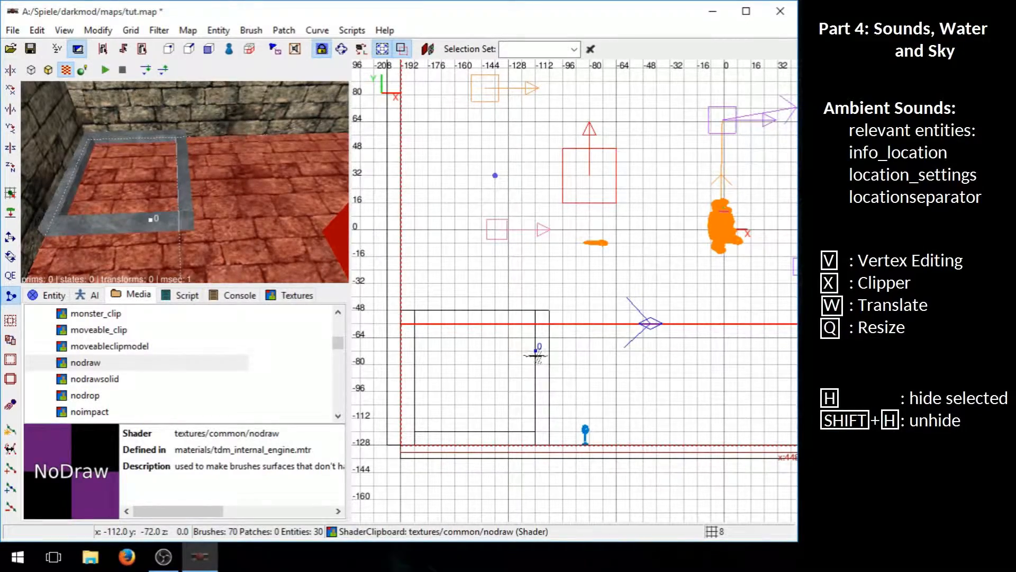
{"action": "left_click", "coordinate": [537, 398]}
{"action": "key", "text": "shift+Return"}
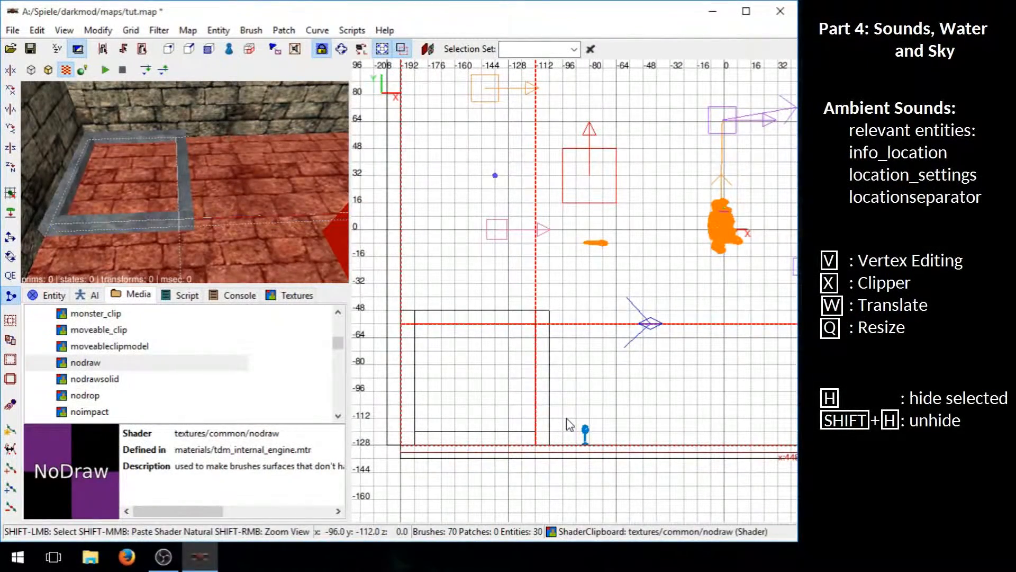
Delete the 80 by 72 unit corner piece of floor that covers the basin opening
{"action": "left_click", "coordinate": [143, 189], "text": "shift"}
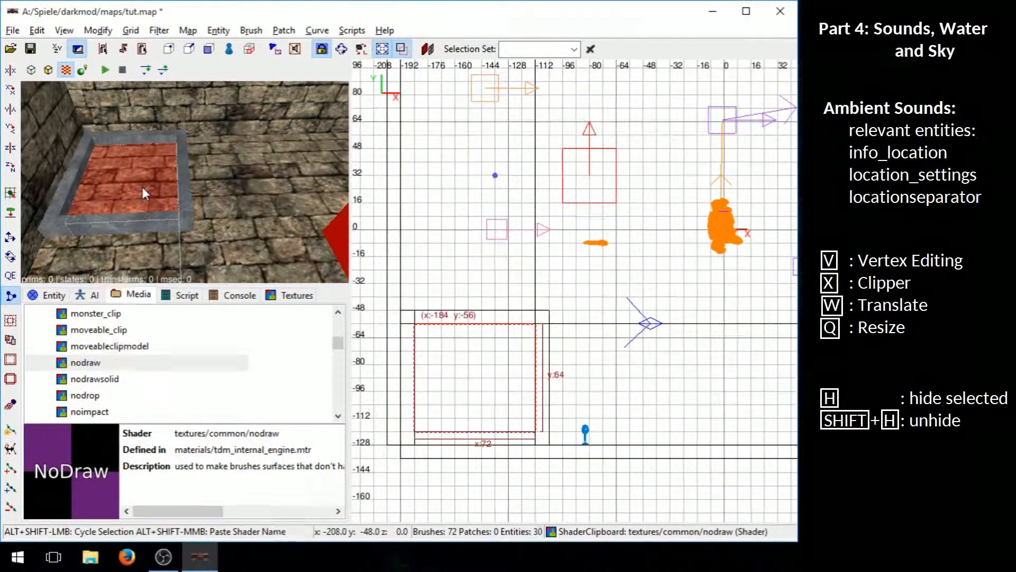
{"action": "left_click", "coordinate": [142, 187], "text": "alt+shift"}
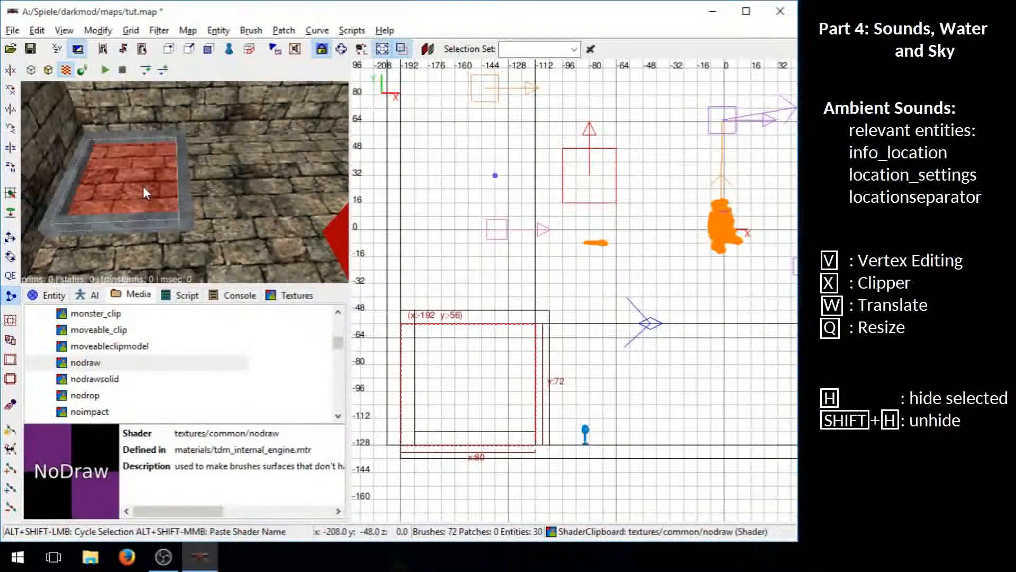
{"action": "key", "text": "BackSpace"}
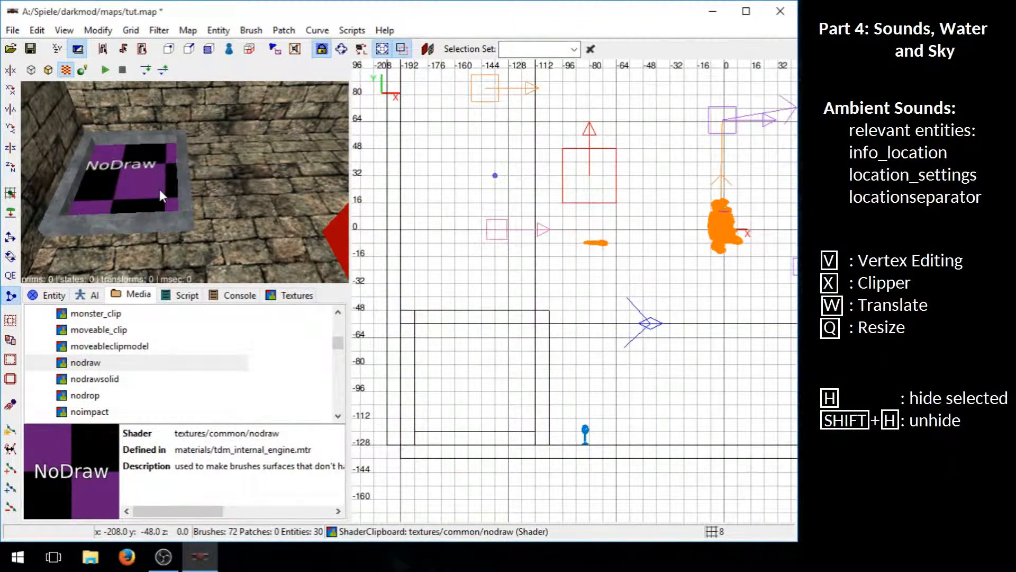
Convert the nodraw brush filling the basin into an atdm:liquid_water entity
{"action": "right_click", "coordinate": [160, 189]}
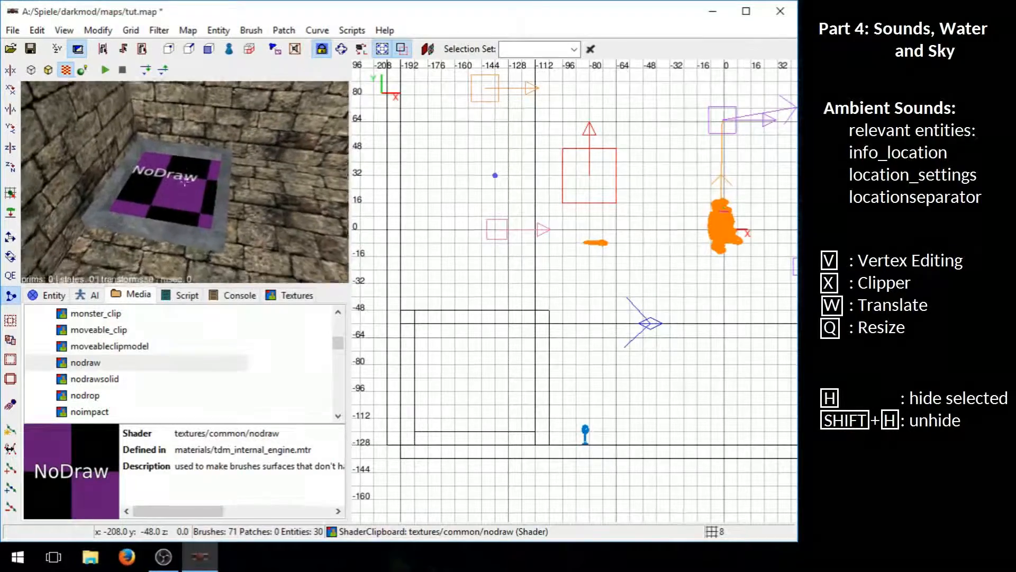
{"action": "right_click", "coordinate": [194, 178]}
{"action": "left_click", "coordinate": [193, 177], "text": "shift"}
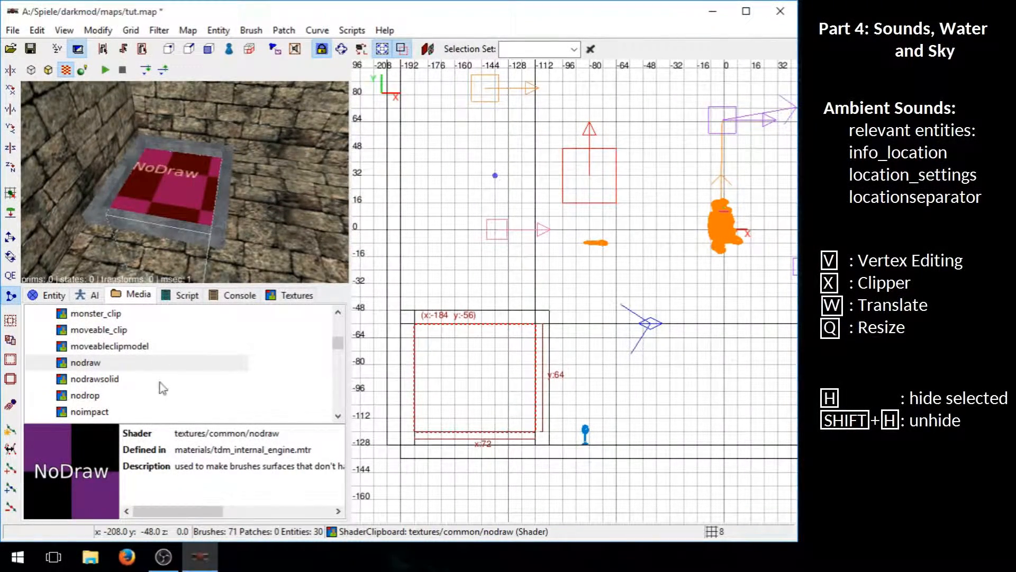
{"action": "right_click_drag", "start_coordinate": [472, 356], "coordinate": [470, 354]}
{"action": "right_click", "coordinate": [472, 356]}
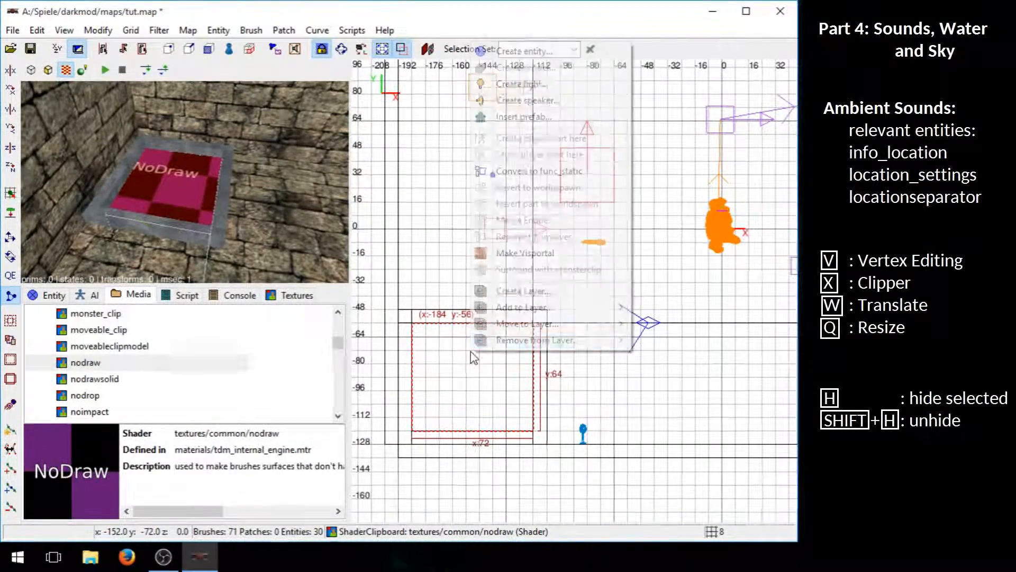
{"action": "left_click", "coordinate": [533, 53]}
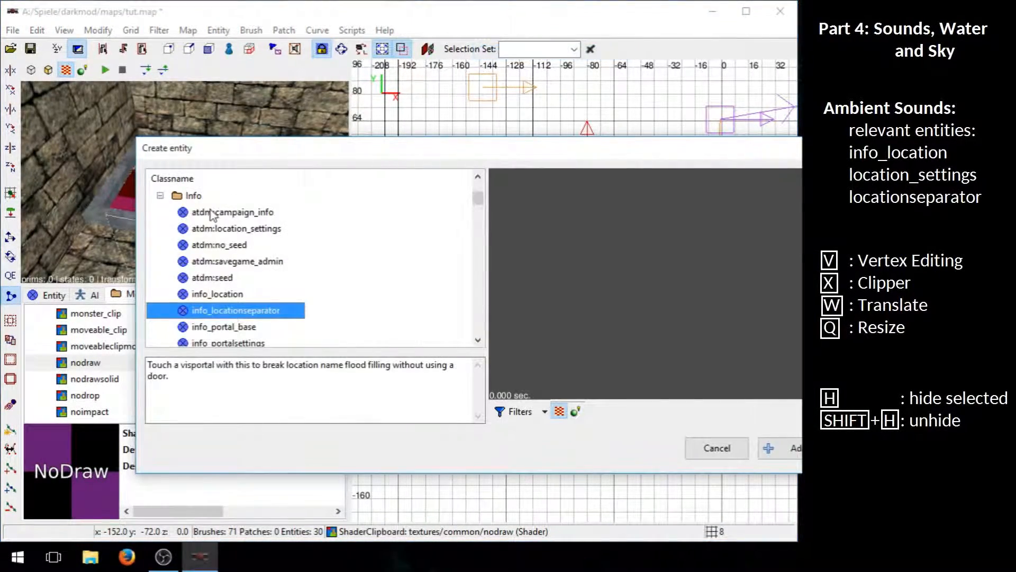
{"action": "left_click", "coordinate": [160, 196]}
{"action": "scroll", "coordinate": [257, 296], "scroll_direction": "up", "scroll_amount": 2}
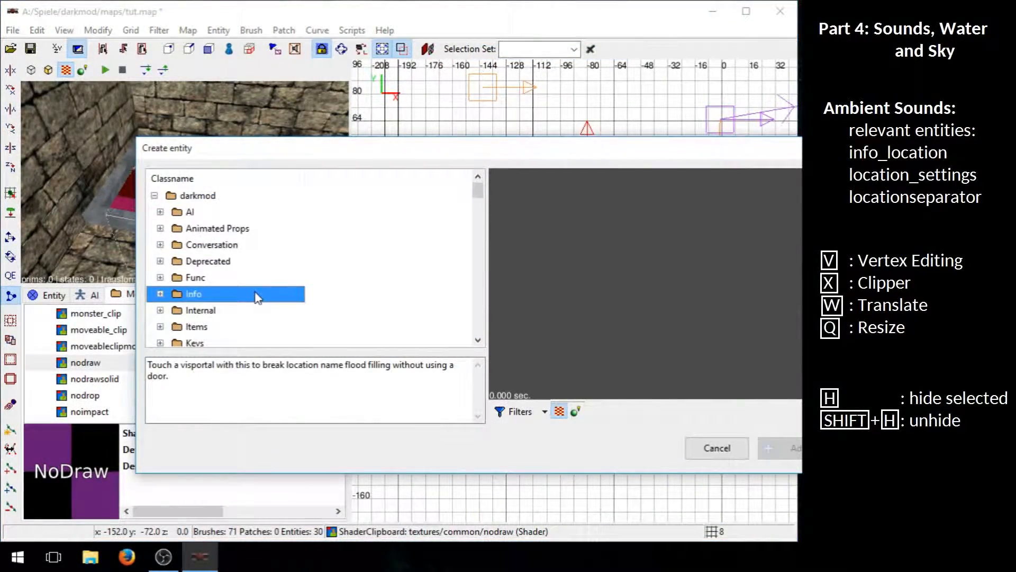
{"action": "scroll", "coordinate": [255, 297], "scroll_direction": "down", "scroll_amount": 2}
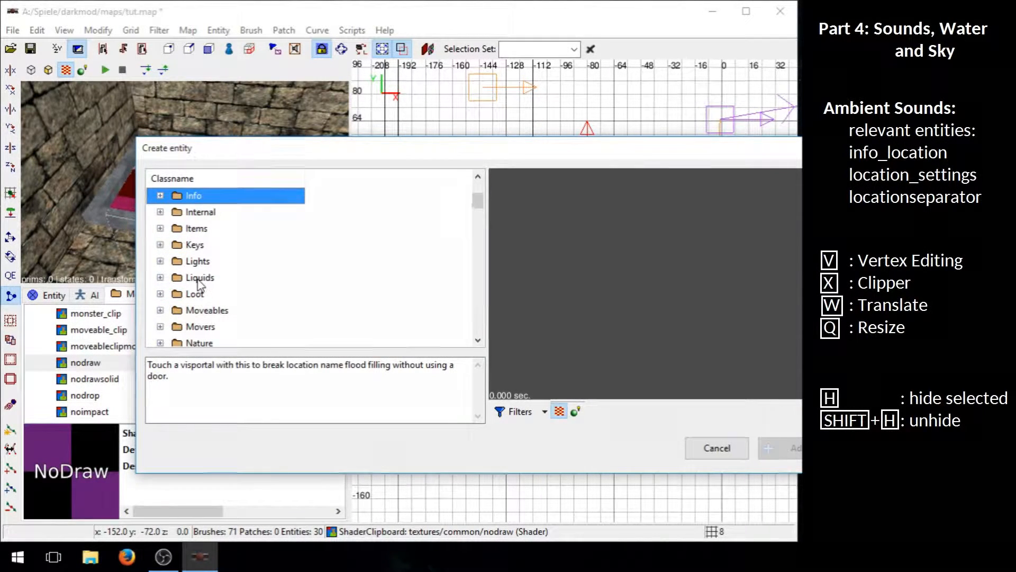
{"action": "left_click", "coordinate": [161, 278]}
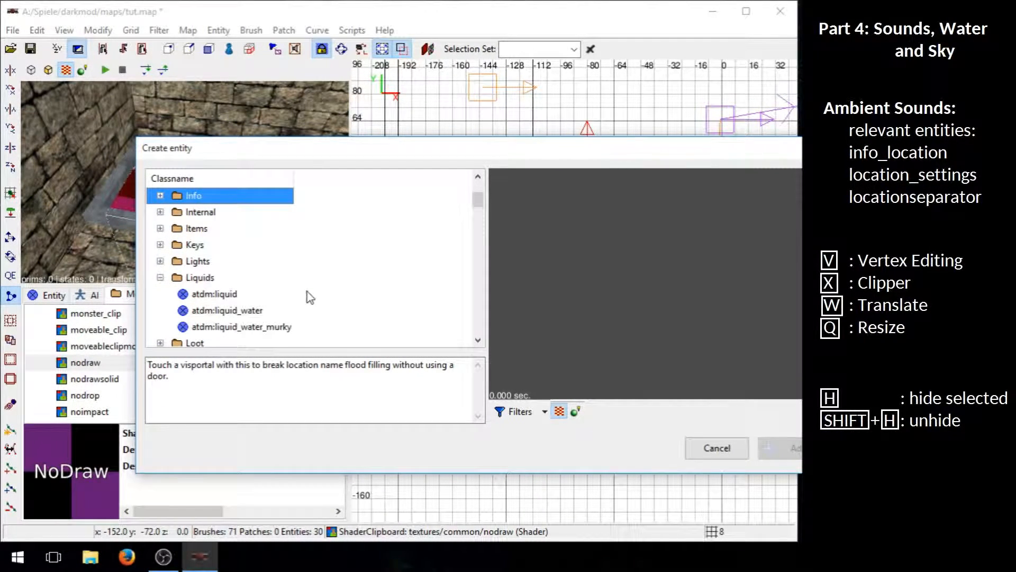
{"action": "left_click", "coordinate": [259, 311]}
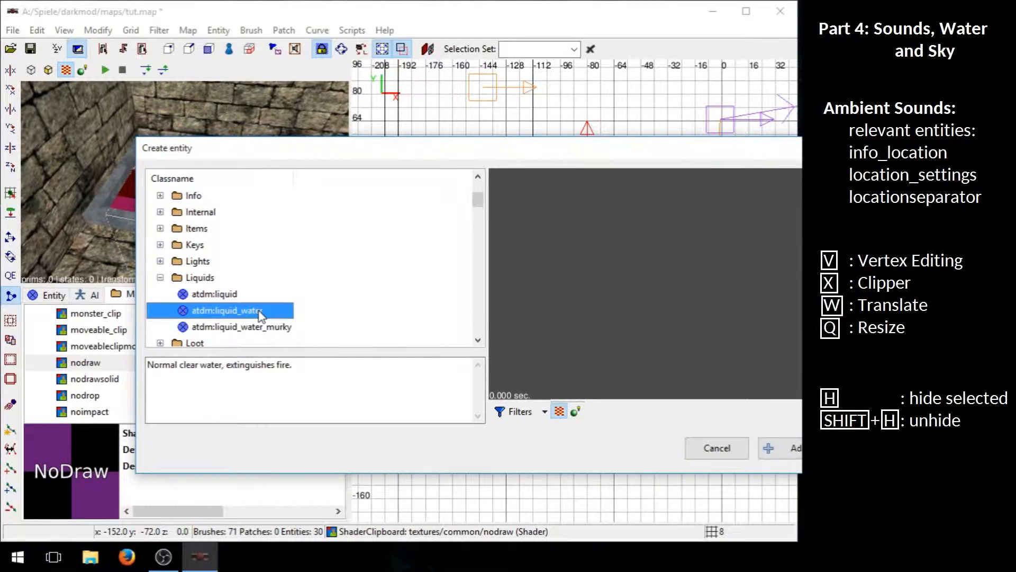
{"action": "left_click", "coordinate": [793, 451]}
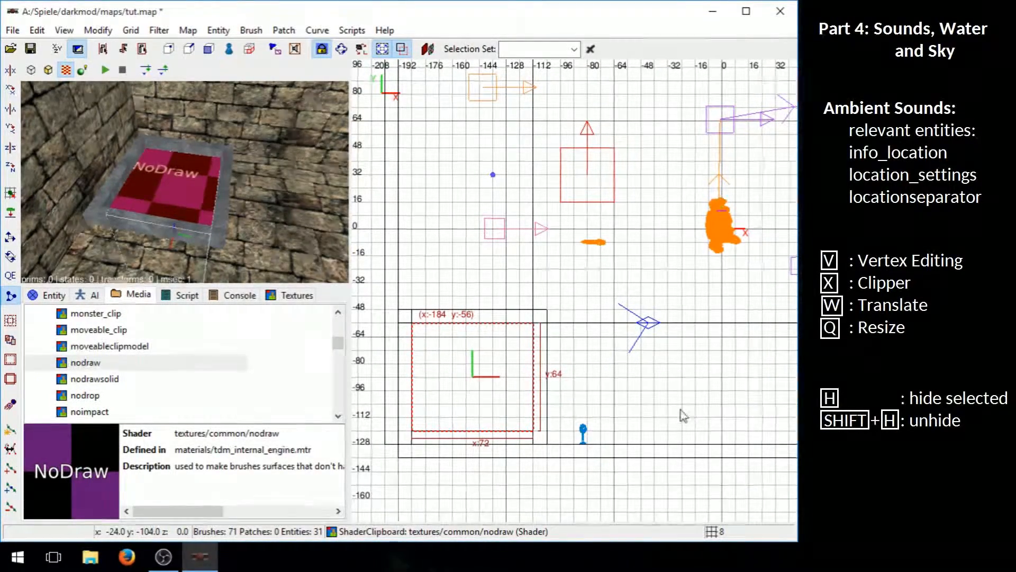
Select only the top face of the basin's water brush and apply the water_source/water_clear shader to it
{"action": "right_click_drag", "start_coordinate": [206, 211], "coordinate": [199, 216]}
{"action": "key", "text": "Escape"}
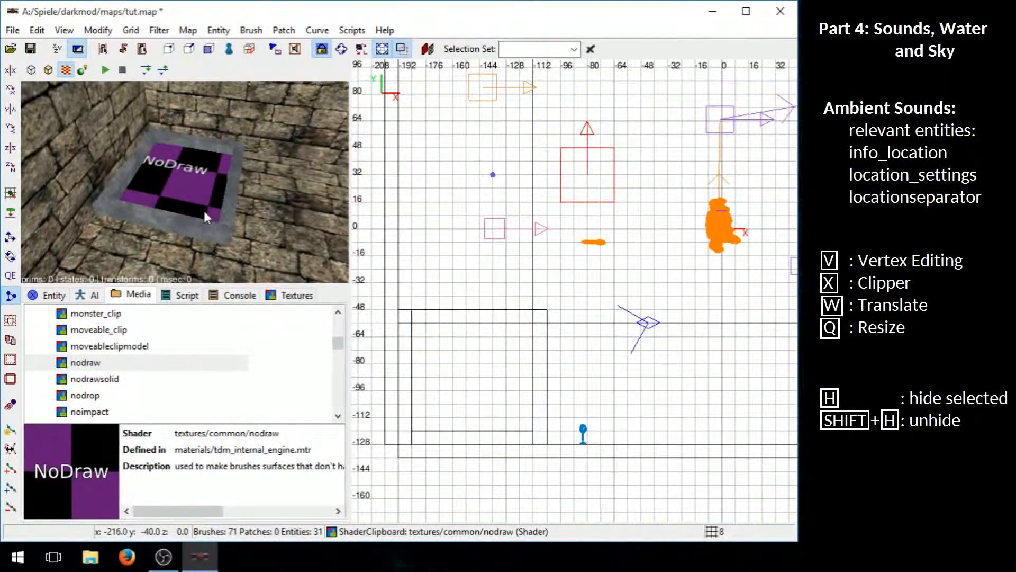
{"action": "key", "text": "ctrl"}
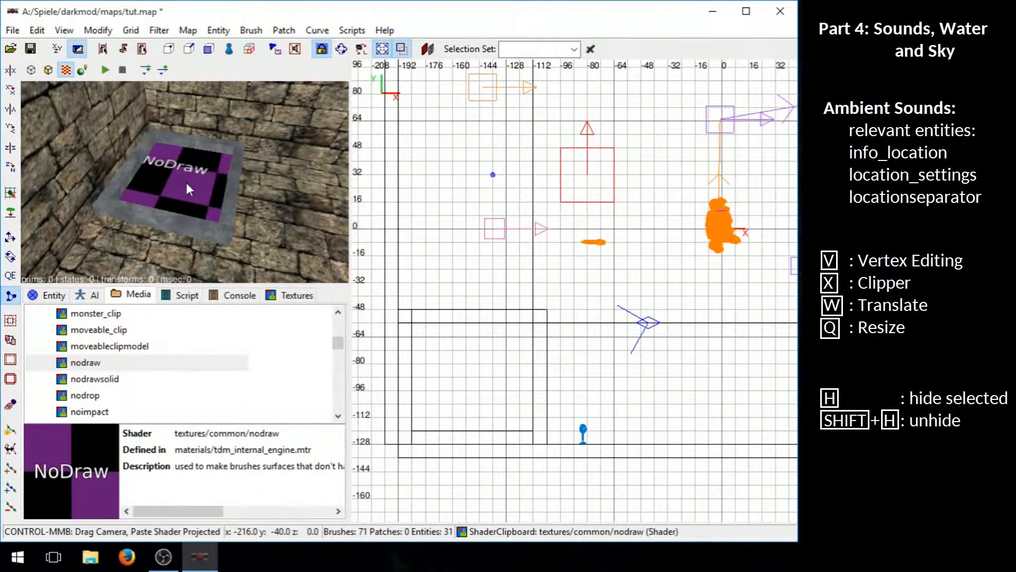
{"action": "left_click", "coordinate": [188, 179], "text": "shift"}
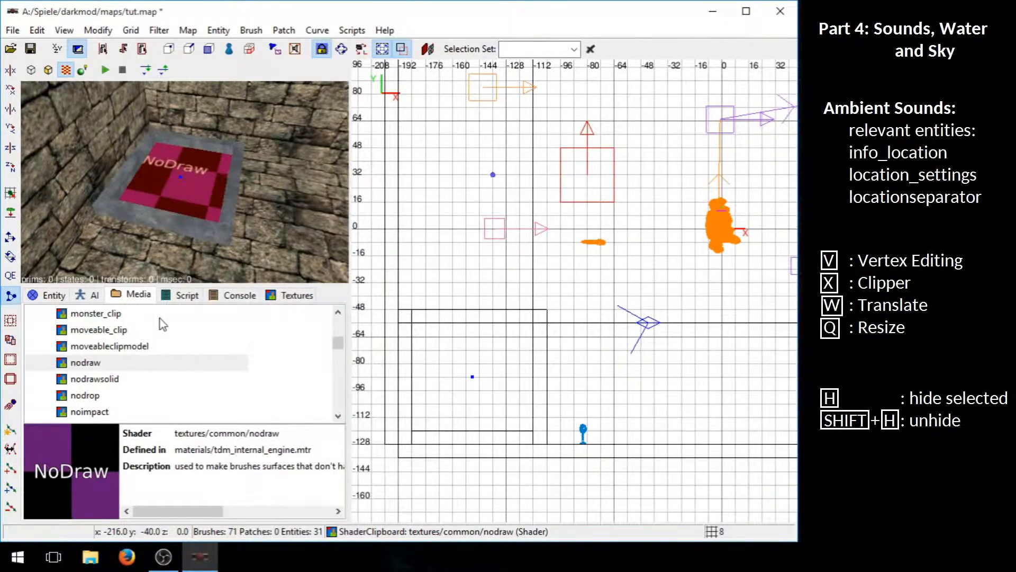
{"action": "left_click_drag", "start_coordinate": [336, 342], "coordinate": [337, 395]}
{"action": "left_click", "coordinate": [39, 379]}
{"action": "left_click", "coordinate": [39, 379]}
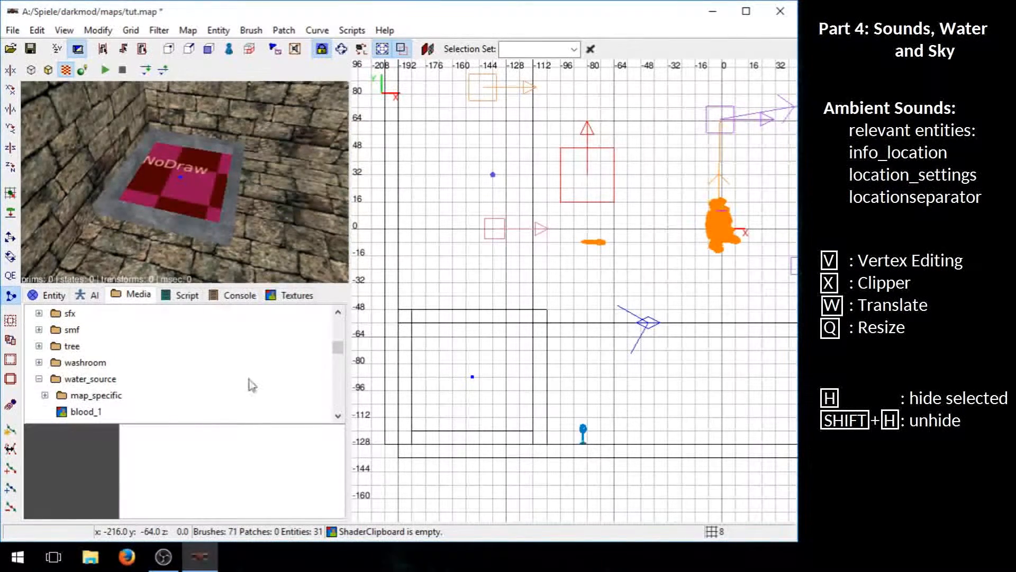
{"action": "left_click_drag", "start_coordinate": [337, 357], "coordinate": [340, 387]}
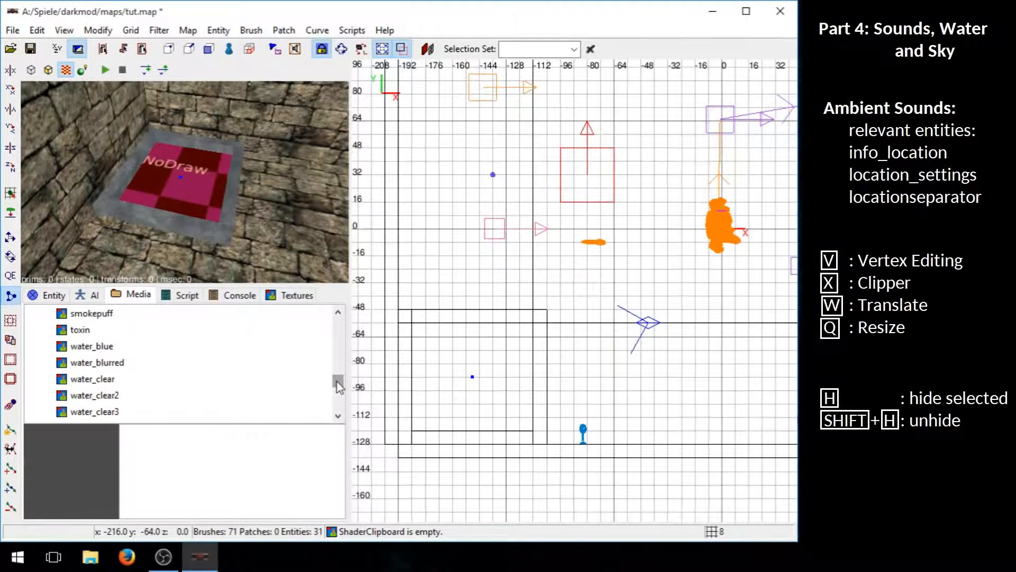
{"action": "left_click", "coordinate": [114, 379]}
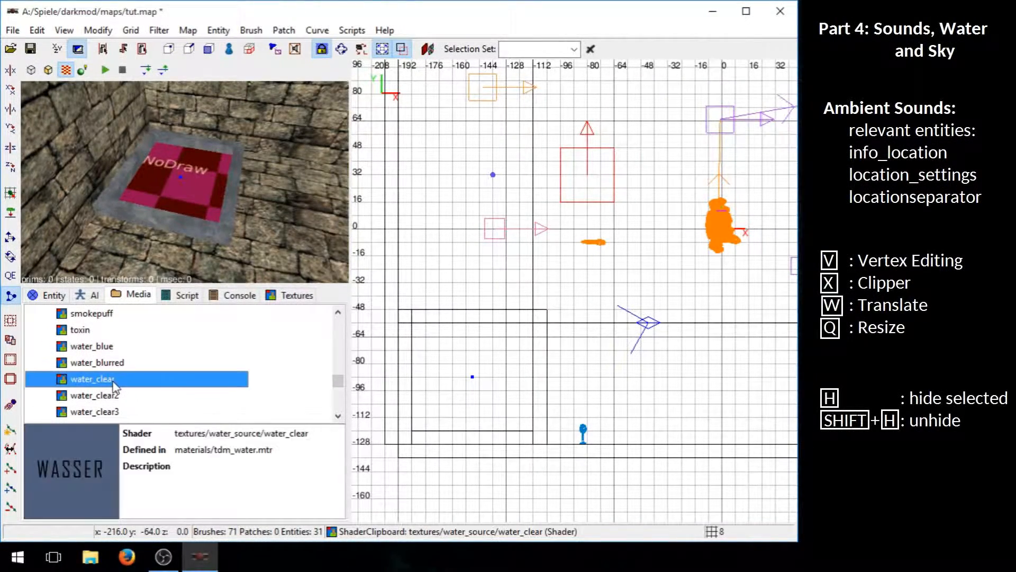
{"action": "right_click", "coordinate": [118, 381]}
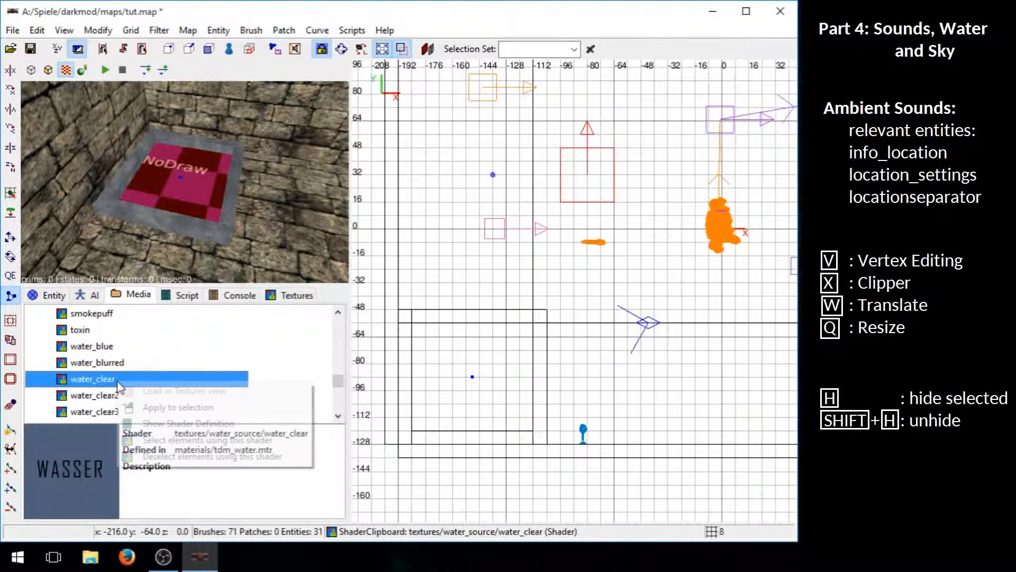
{"action": "left_click", "coordinate": [168, 407]}
Split the large room's ceiling brush with the Clipper along x 128 and y -56
{"action": "right_click", "coordinate": [227, 210]}
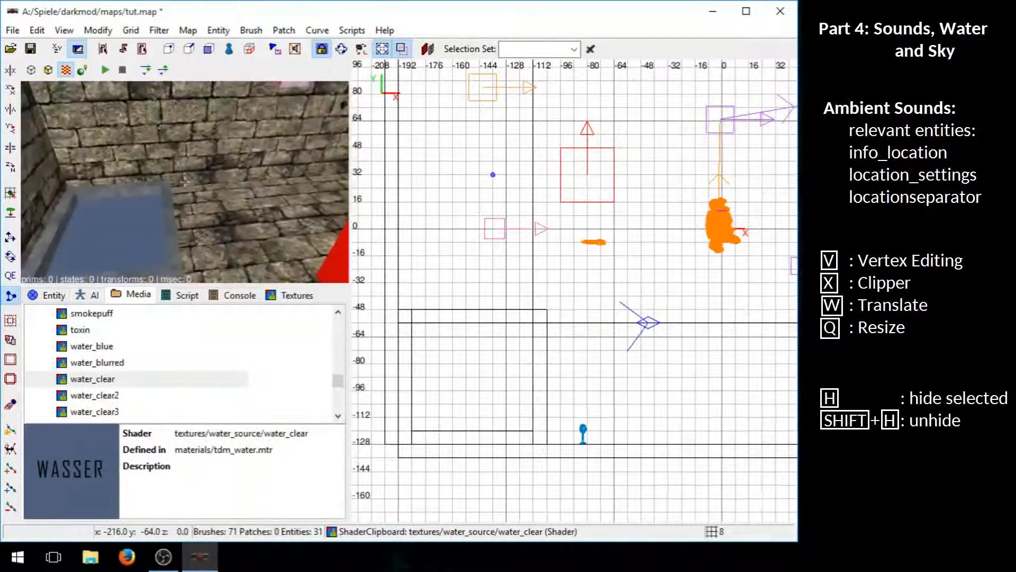
{"action": "right_click", "coordinate": [227, 202]}
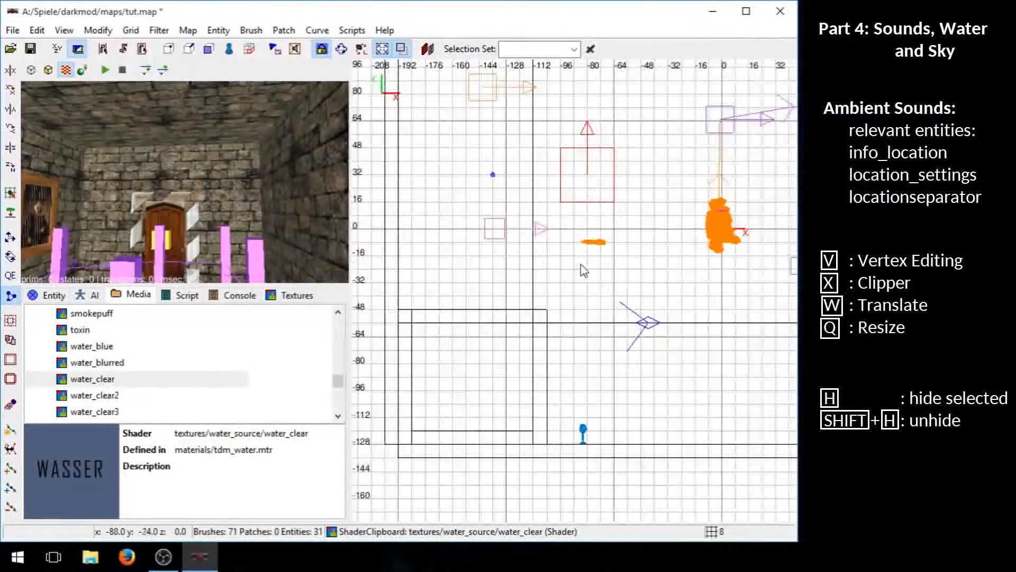
{"action": "scroll", "coordinate": [668, 265], "scroll_direction": "down", "scroll_amount": 1}
{"action": "scroll", "coordinate": [669, 264], "scroll_direction": "down", "scroll_amount": 4}
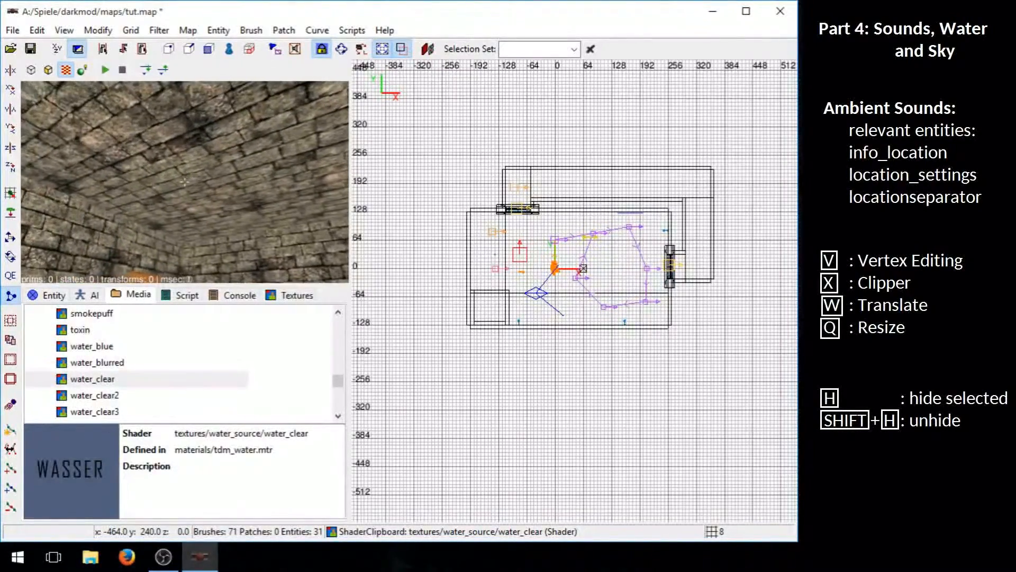
{"action": "right_click", "coordinate": [246, 155]}
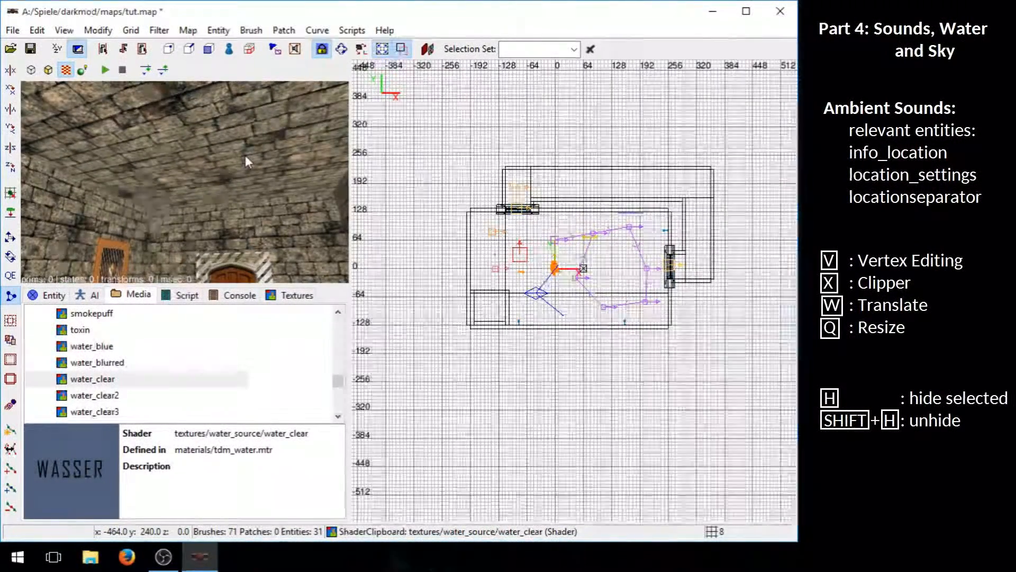
{"action": "left_click", "coordinate": [234, 150], "text": "shift"}
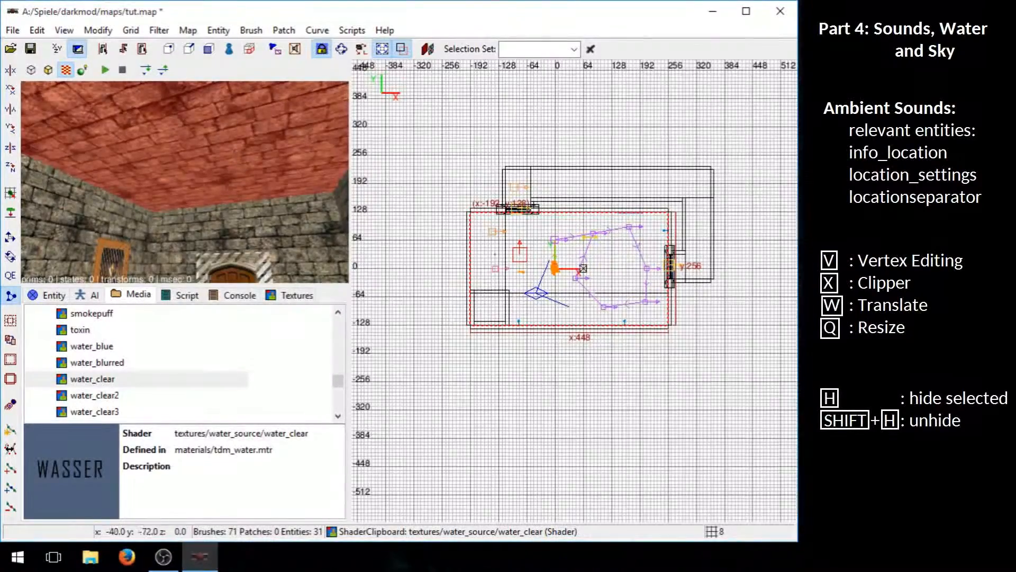
{"action": "scroll", "coordinate": [609, 297], "scroll_direction": "up", "scroll_amount": 5}
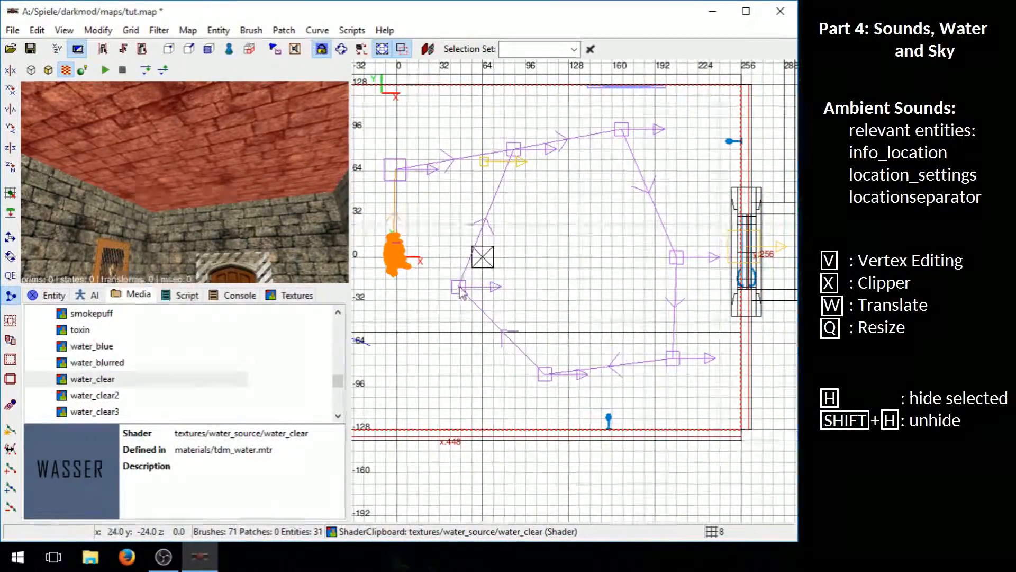
{"action": "left_click", "coordinate": [570, 258]}
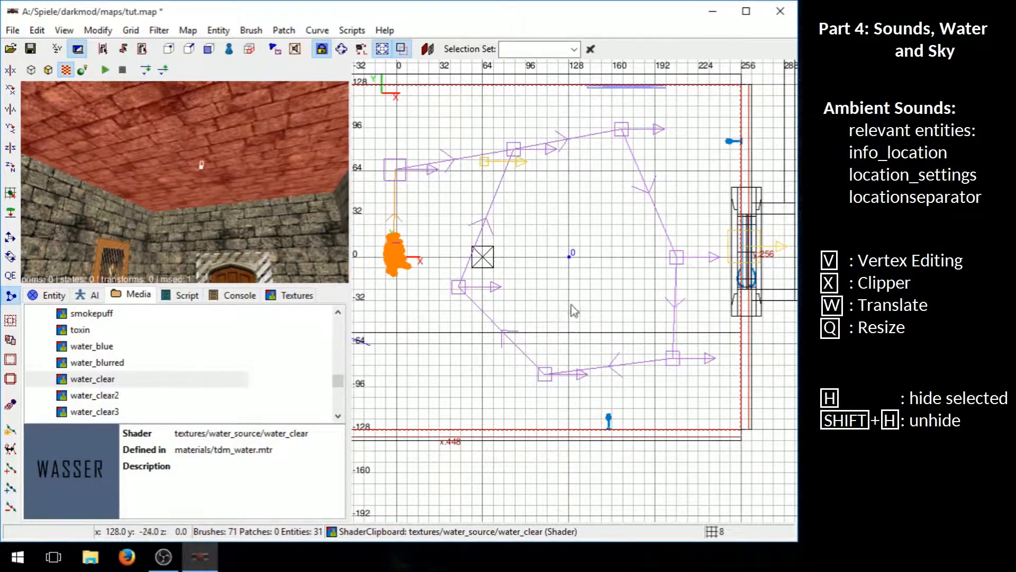
{"action": "left_click", "coordinate": [571, 339]}
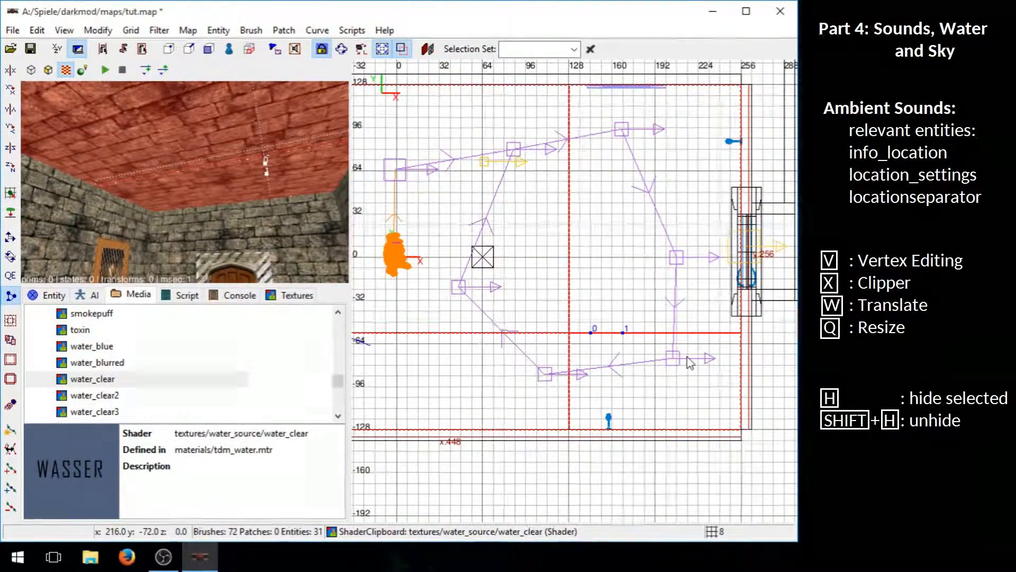
{"action": "key", "text": "Return"}
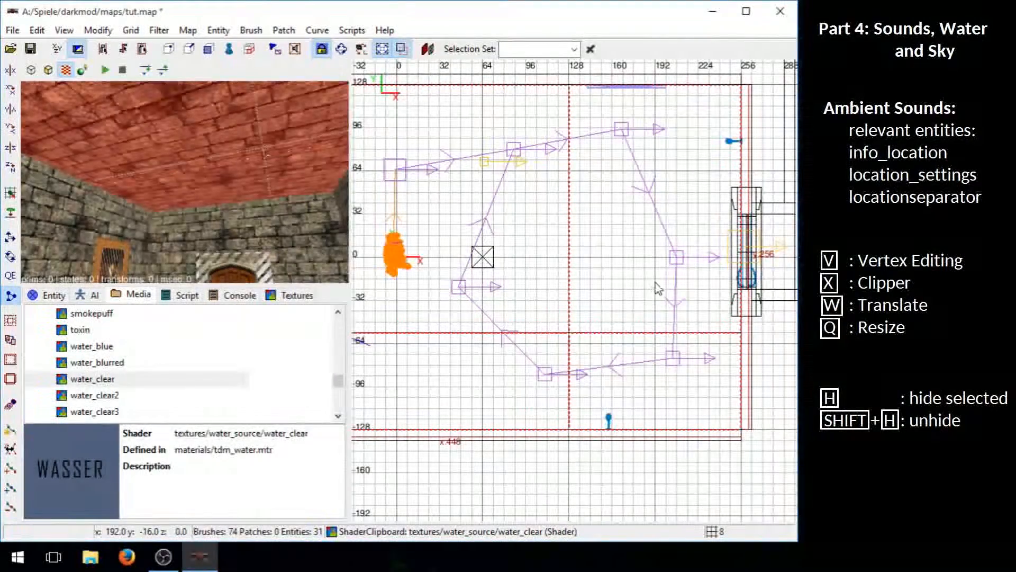
Split the ceiling pieces with the Clipper along x 192 and y 0
{"action": "left_click", "coordinate": [655, 320]}
{"action": "key", "text": "Return"}
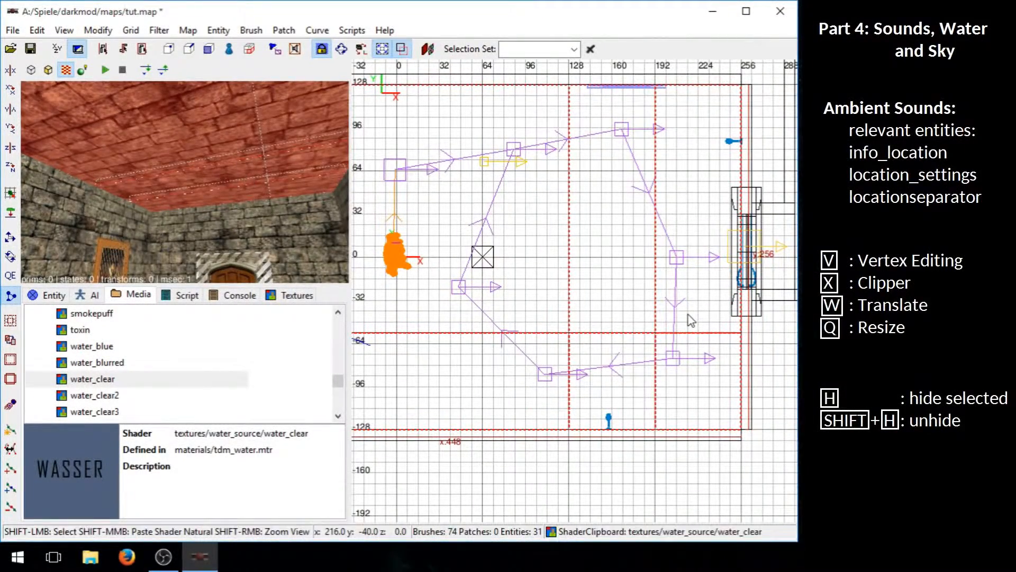
{"action": "left_click", "coordinate": [591, 257]}
{"action": "left_click", "coordinate": [613, 256]}
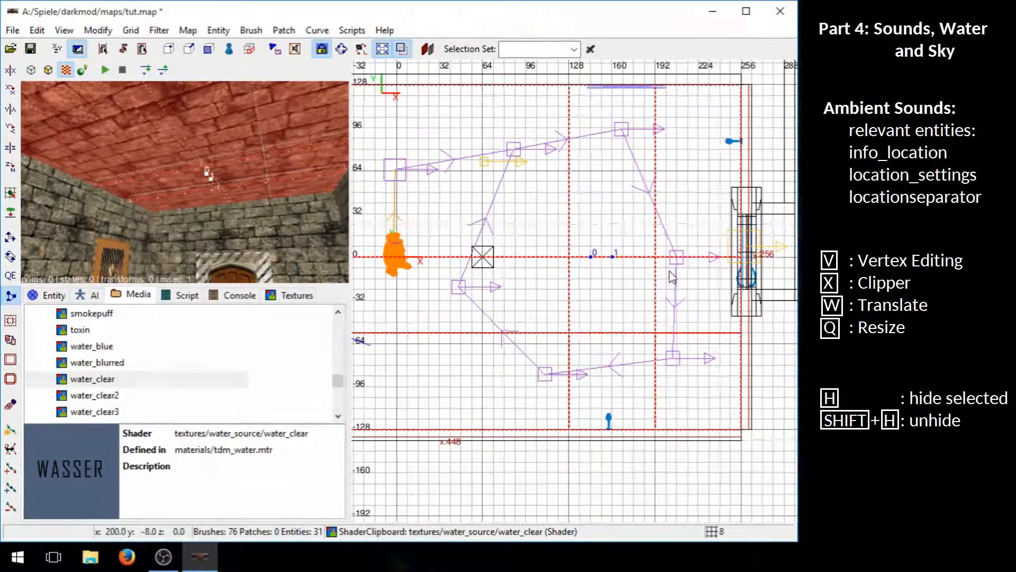
{"action": "key", "text": "Return"}
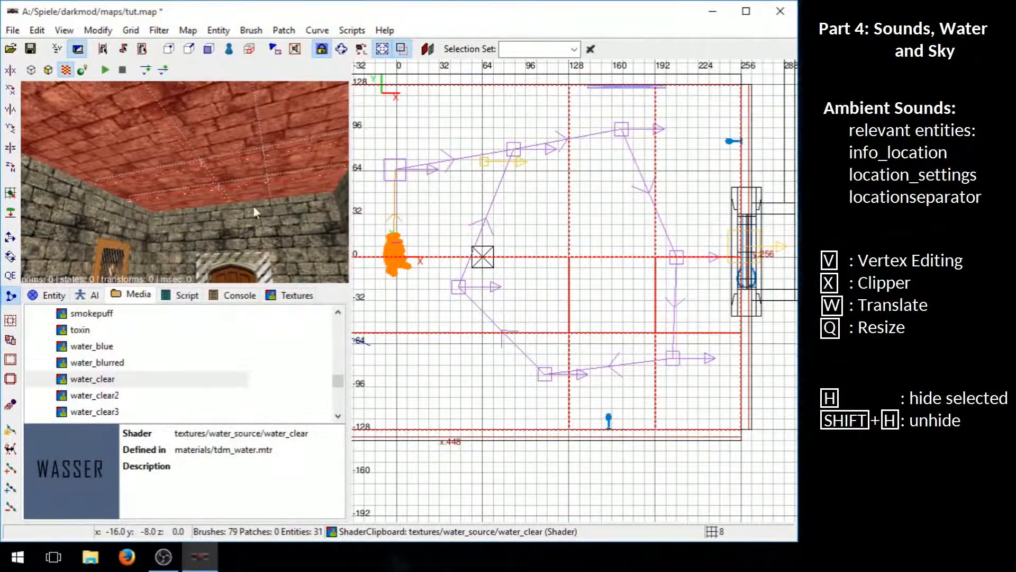
Move the 64 by 56 unit ceiling piece between x 128 and x 192 upward out of the ceiling
{"action": "left_click", "coordinate": [243, 168], "text": "shift"}
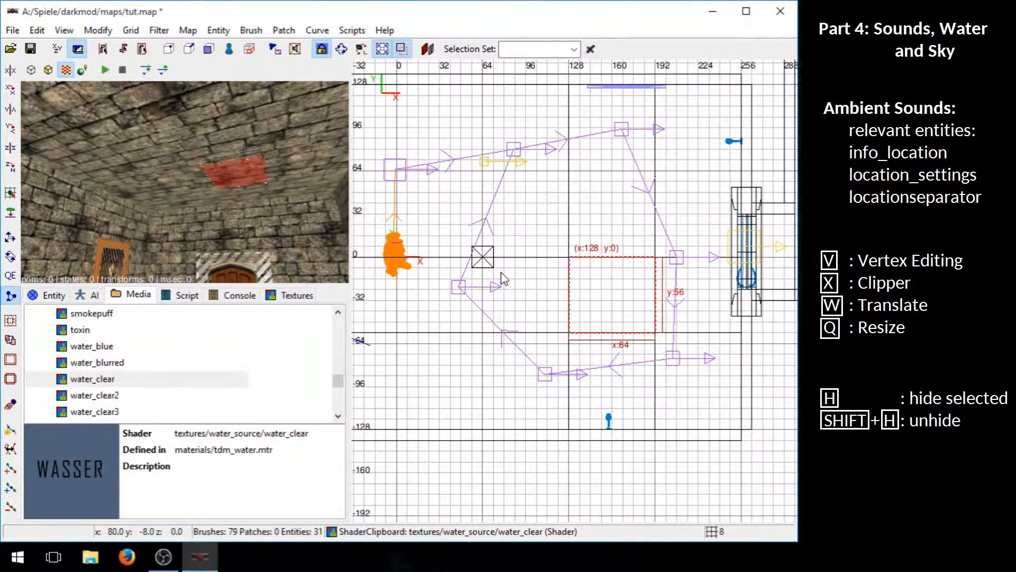
{"action": "key", "text": "w"}
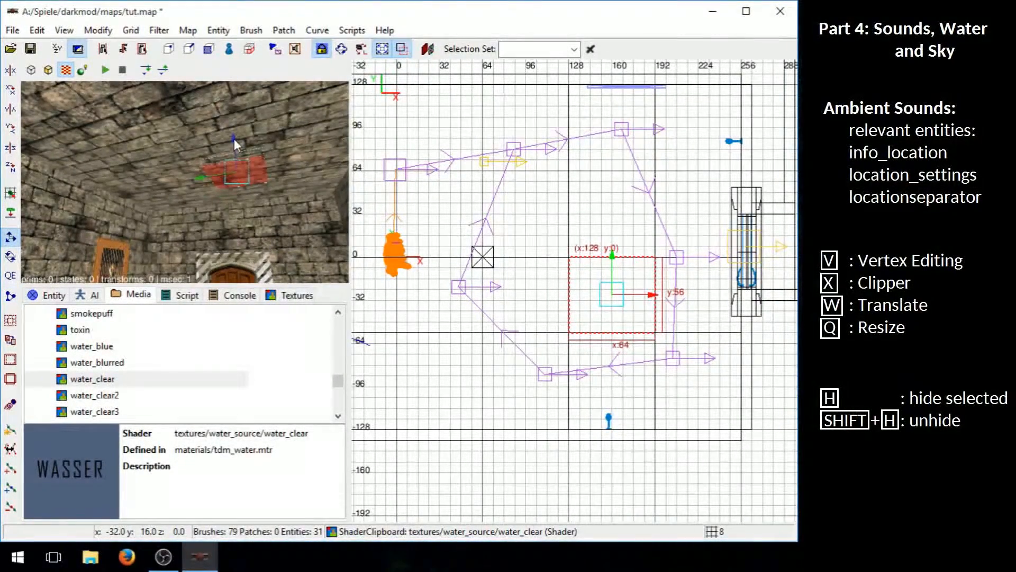
{"action": "left_click_drag", "start_coordinate": [234, 139], "coordinate": [234, 132]}
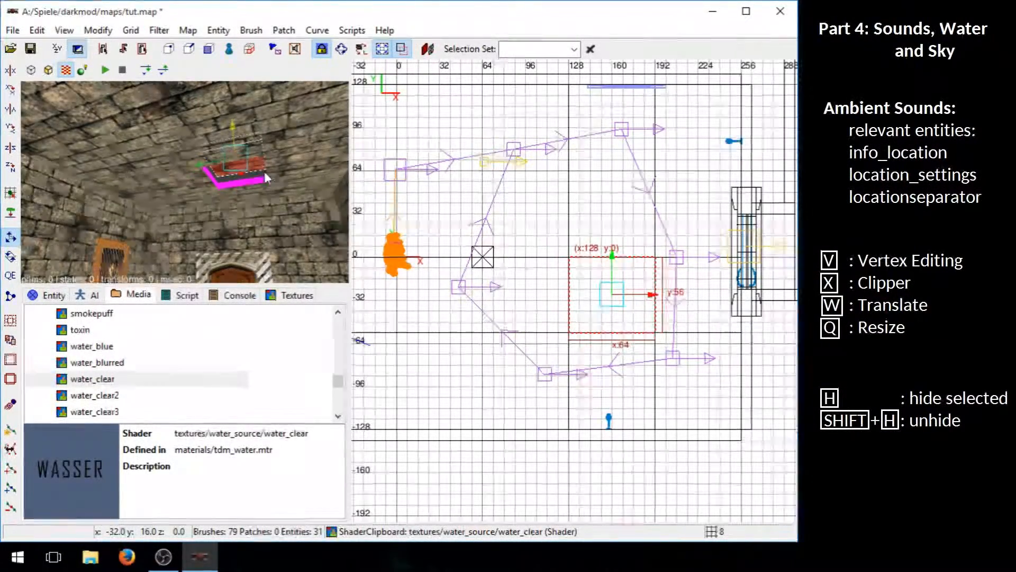
Lower the raised ceiling piece until it closes the gap directly above the opening's upper edge
{"action": "right_click", "coordinate": [269, 172]}
{"action": "key", "text": "Up"}
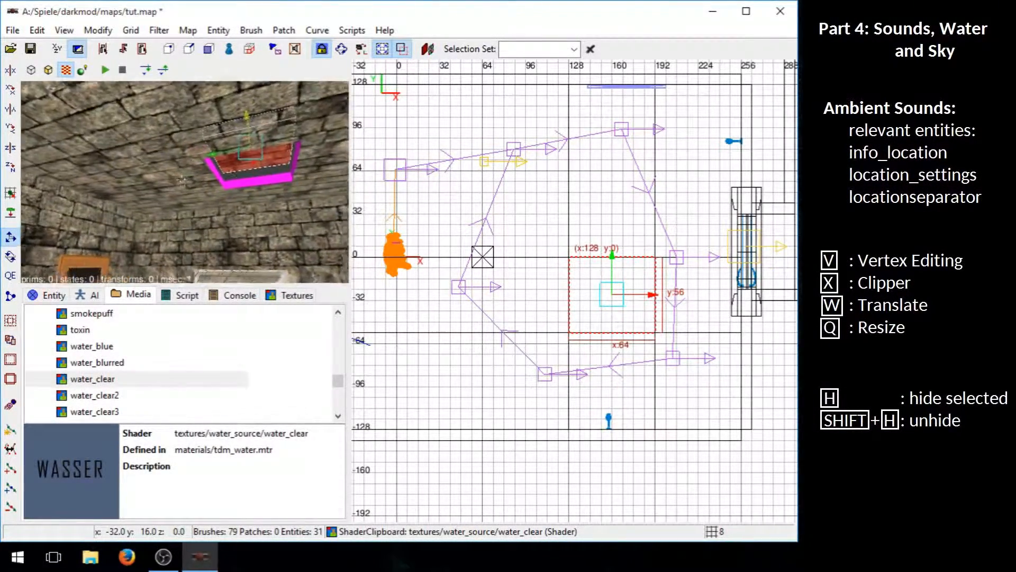
{"action": "key", "text": "Up"}
{"action": "key", "text": "Down"}
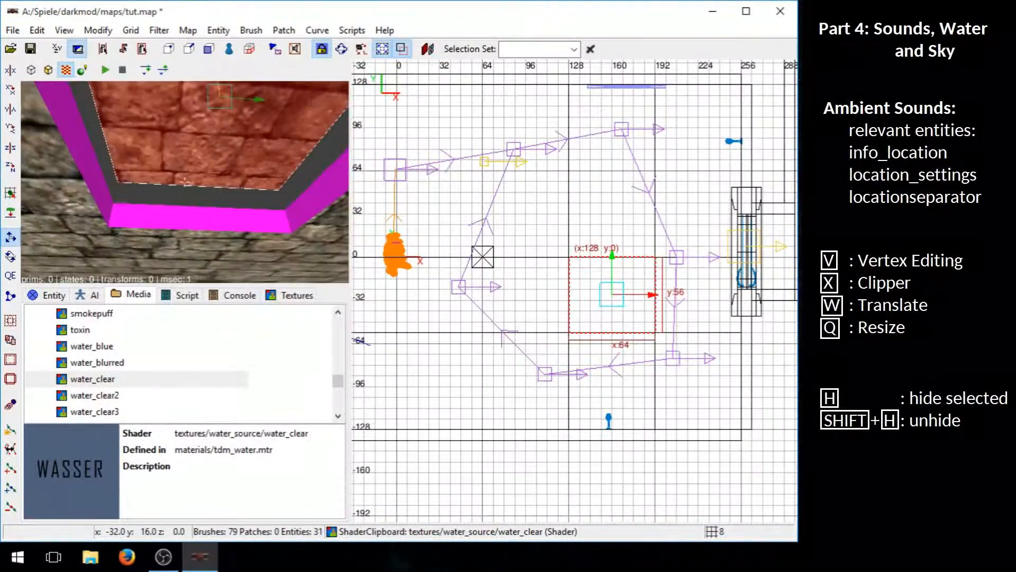
{"action": "right_click", "coordinate": [267, 179]}
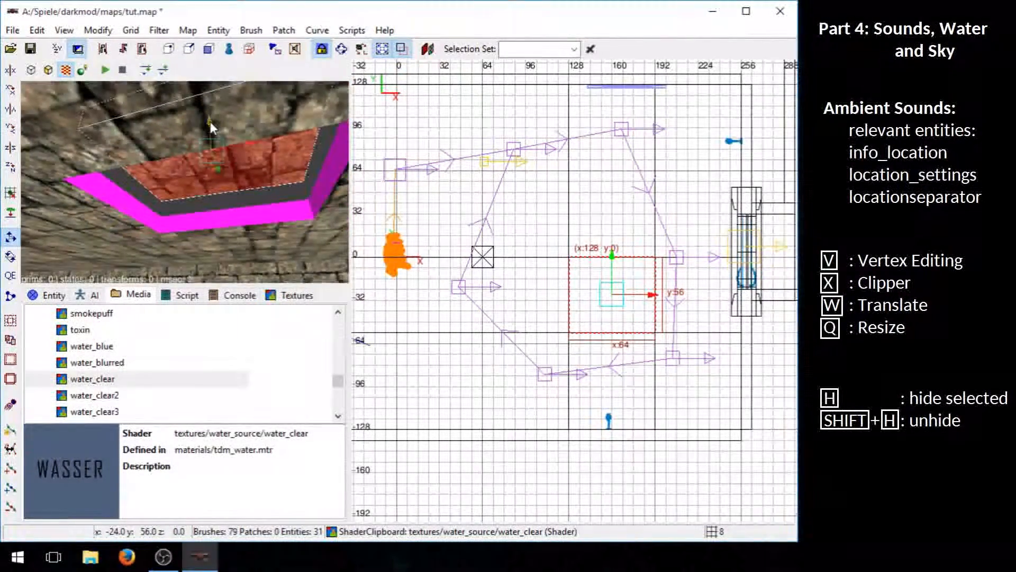
{"action": "left_click_drag", "start_coordinate": [209, 123], "coordinate": [209, 130]}
{"action": "right_click", "coordinate": [221, 157]}
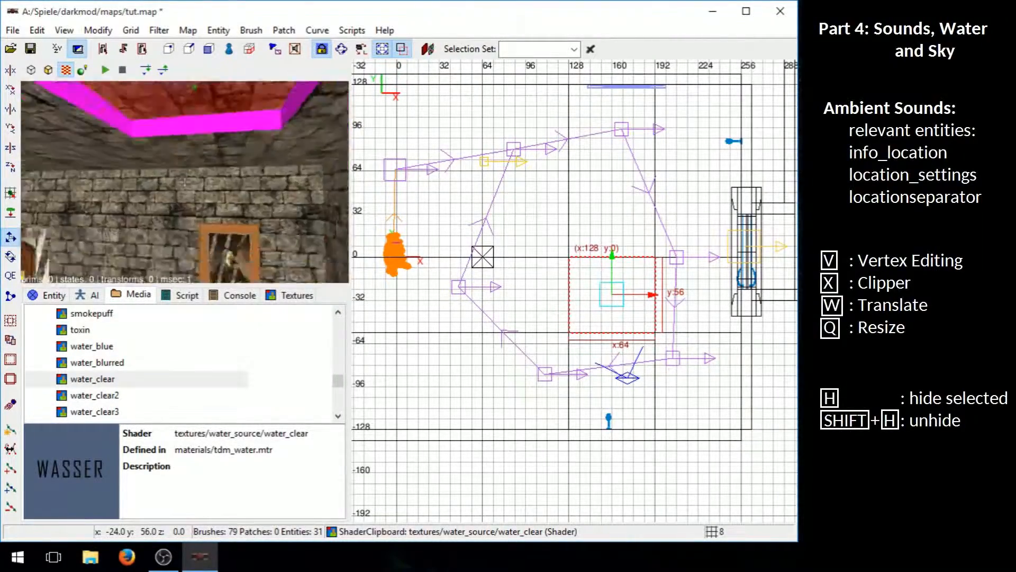
Inspect the ceiling opening's caulked side faces from below and clear the selection of the raised ceiling piece
{"action": "key", "text": "Up"}
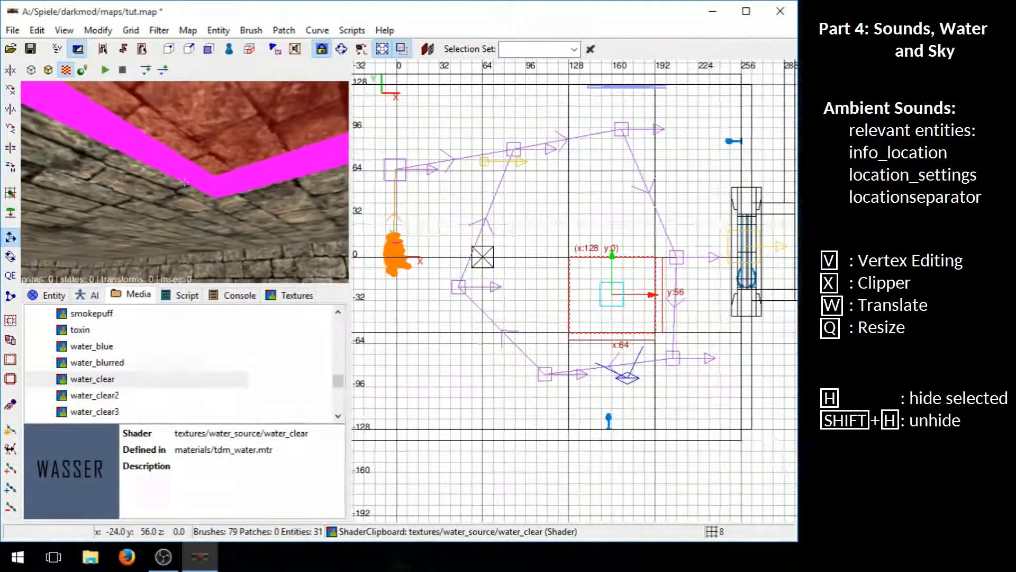
{"action": "key", "text": "Down"}
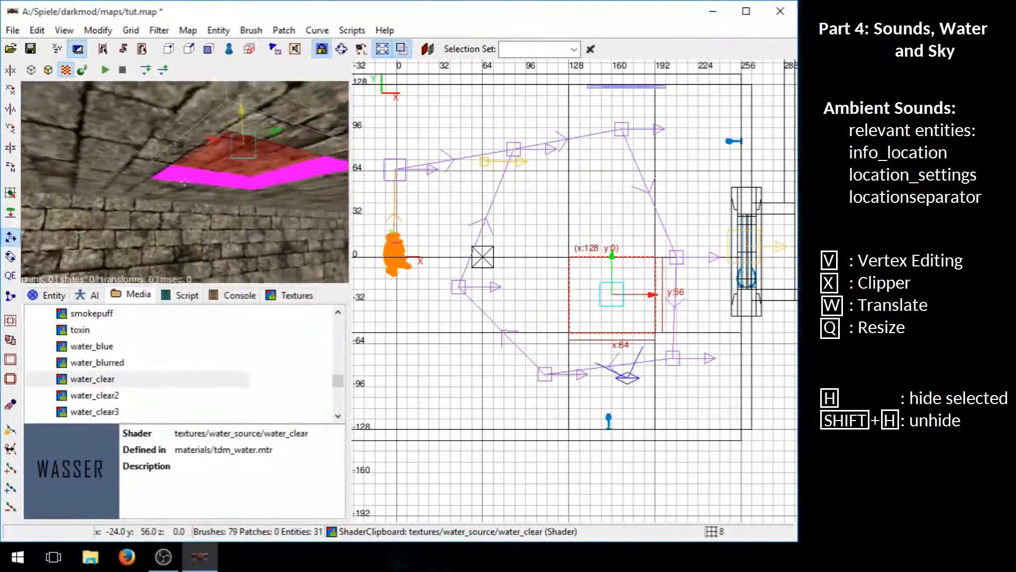
{"action": "key", "text": "Up"}
{"action": "right_click", "coordinate": [228, 161]}
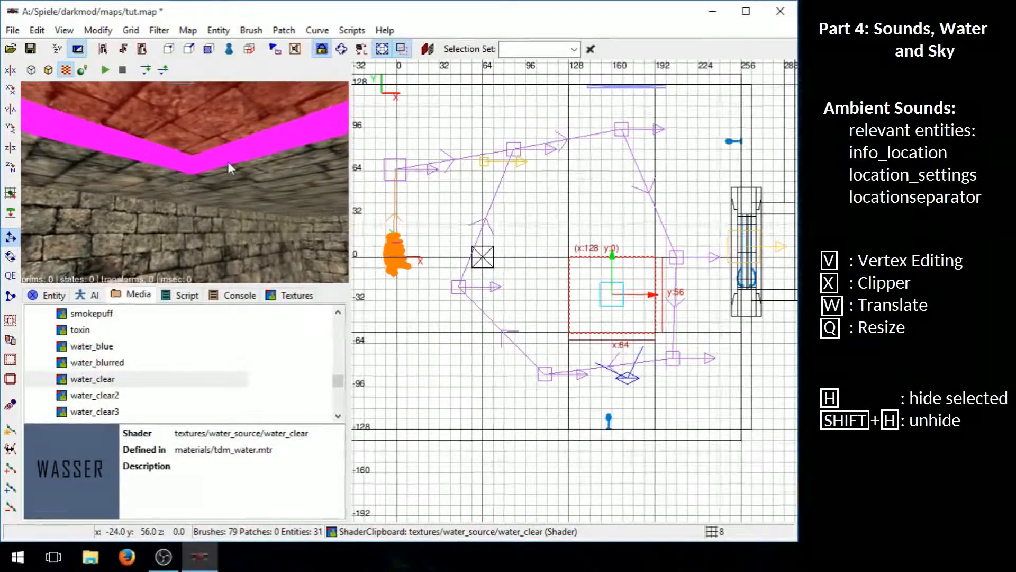
{"action": "right_click", "coordinate": [198, 152]}
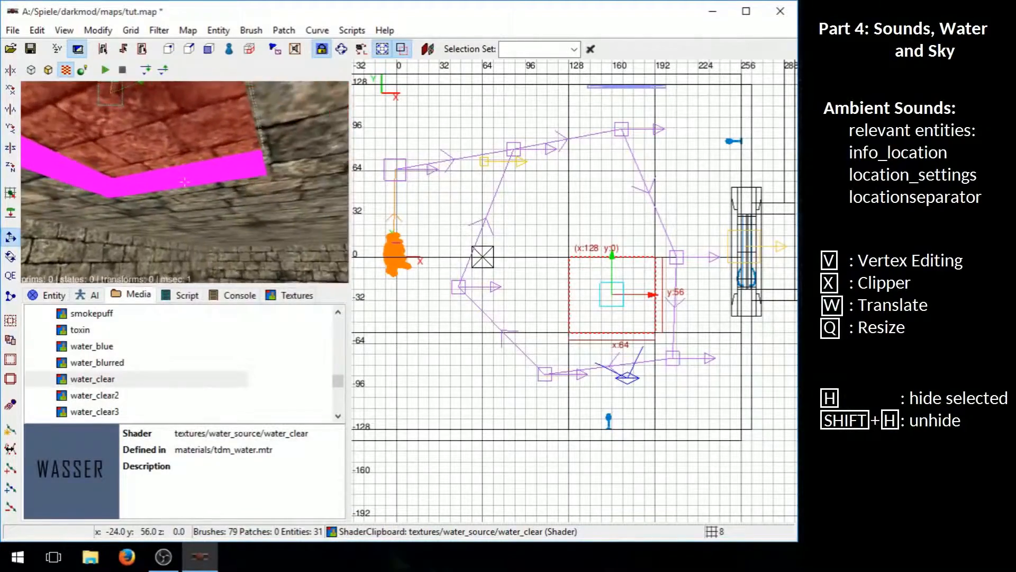
{"action": "right_click", "coordinate": [181, 159]}
{"action": "key", "text": "Escape"}
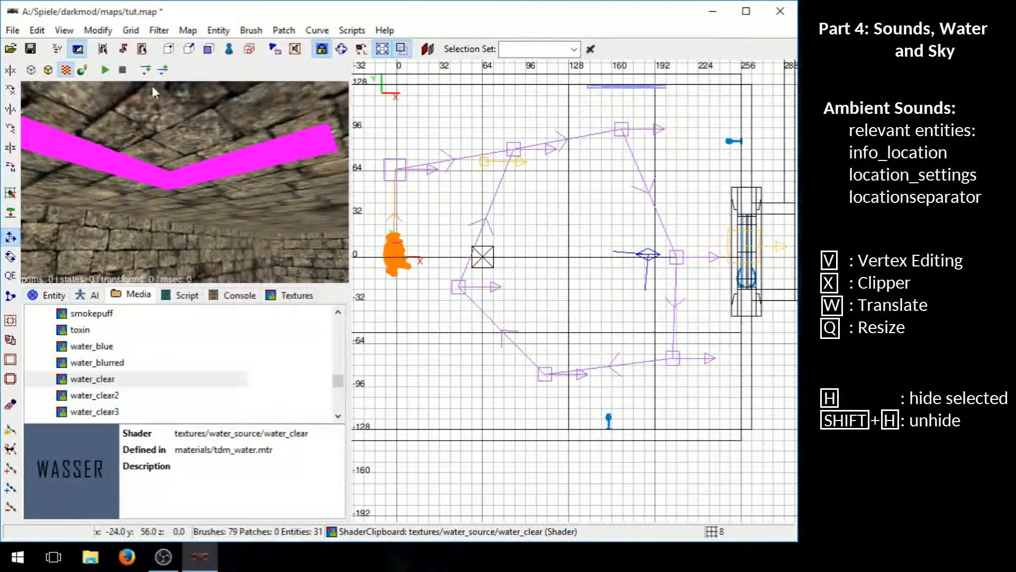
Hide the caulk surfaces with the Caulk filter and show them again
{"action": "left_click", "coordinate": [159, 30]}
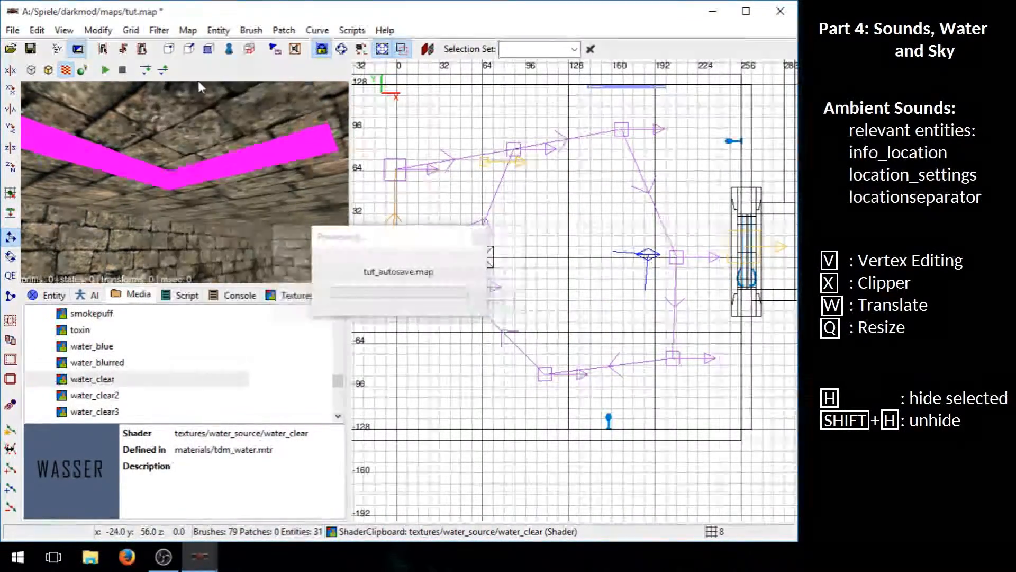
{"action": "left_click", "coordinate": [161, 31]}
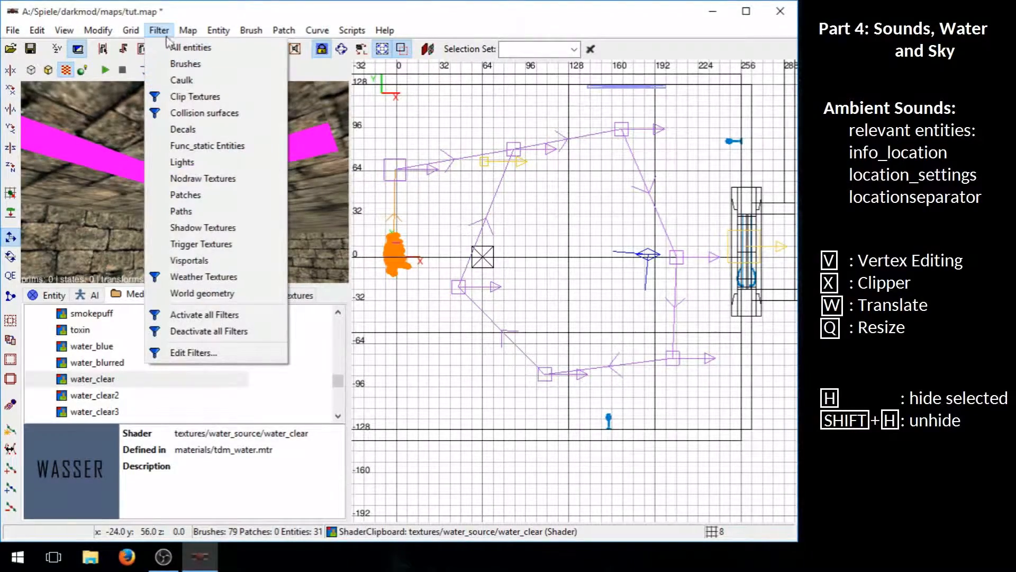
{"action": "left_click", "coordinate": [160, 32]}
{"action": "left_click", "coordinate": [155, 33]}
{"action": "left_click", "coordinate": [206, 81]}
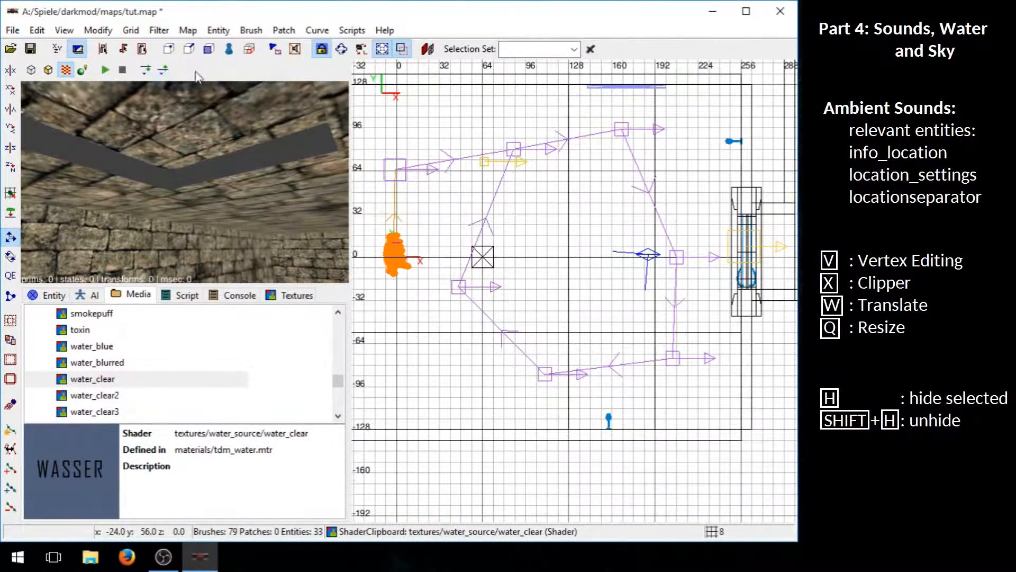
{"action": "left_click", "coordinate": [158, 31]}
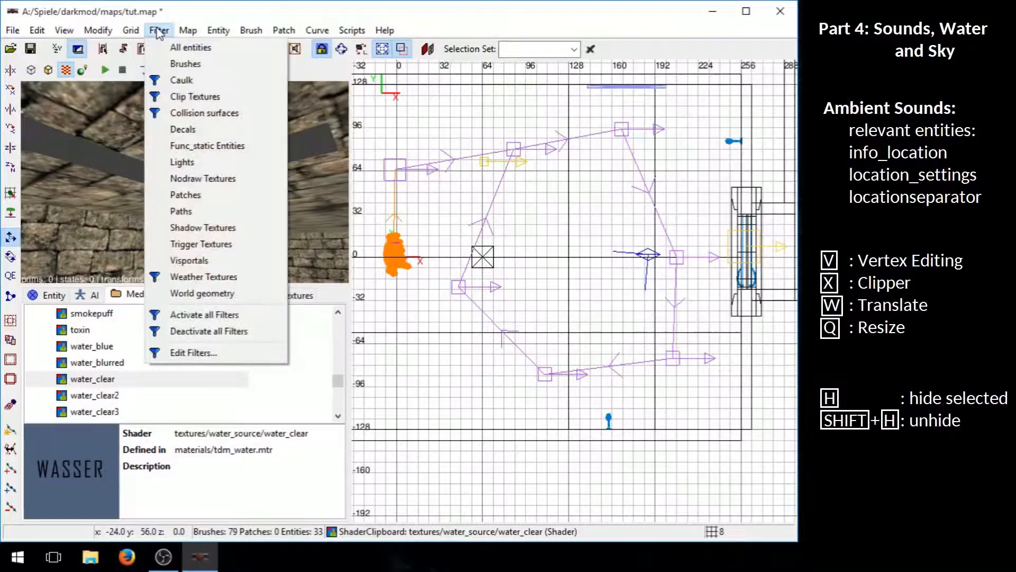
{"action": "left_click", "coordinate": [201, 82]}
Copy the blocks_brown shader from the ceiling face adjoining the opening's north edge and clear the face selection
{"action": "right_click", "coordinate": [215, 160]}
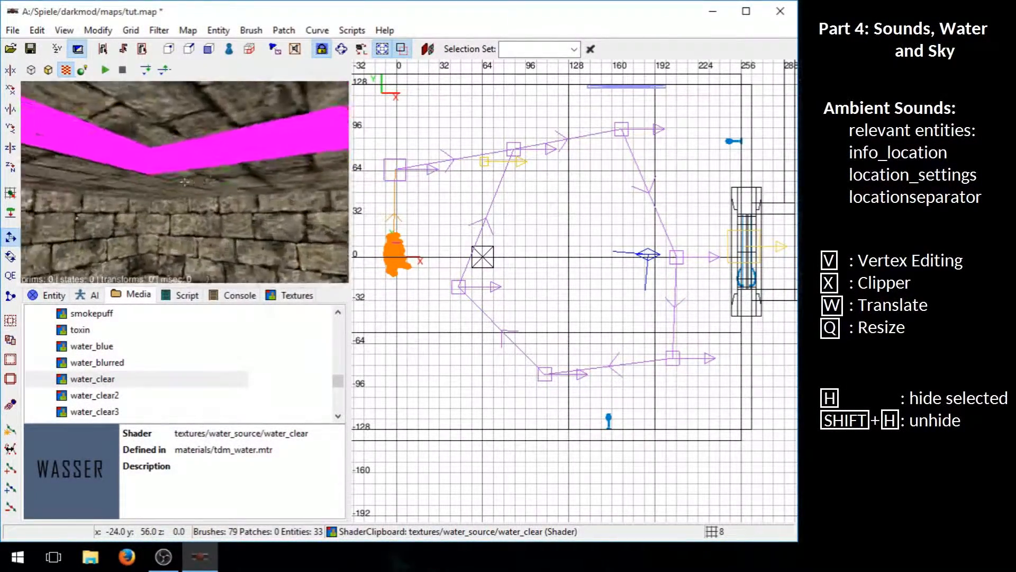
{"action": "right_click", "coordinate": [221, 174]}
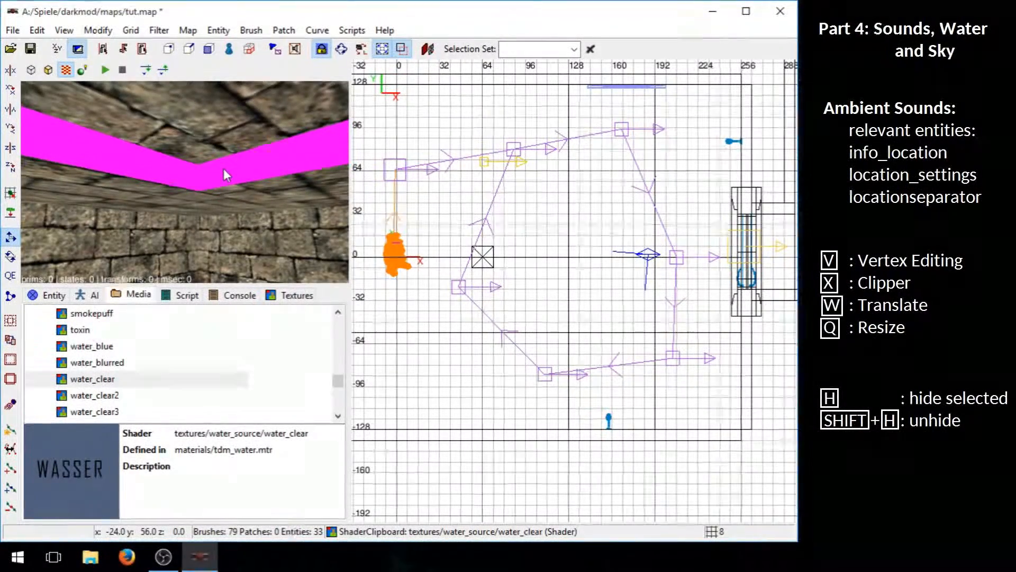
{"action": "right_click", "coordinate": [224, 168]}
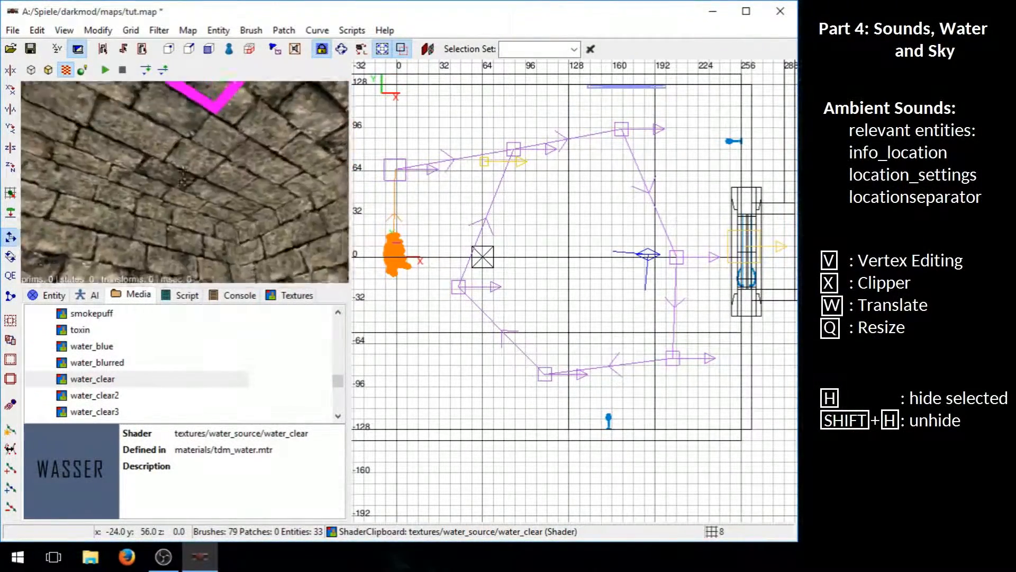
{"action": "right_click", "coordinate": [240, 205]}
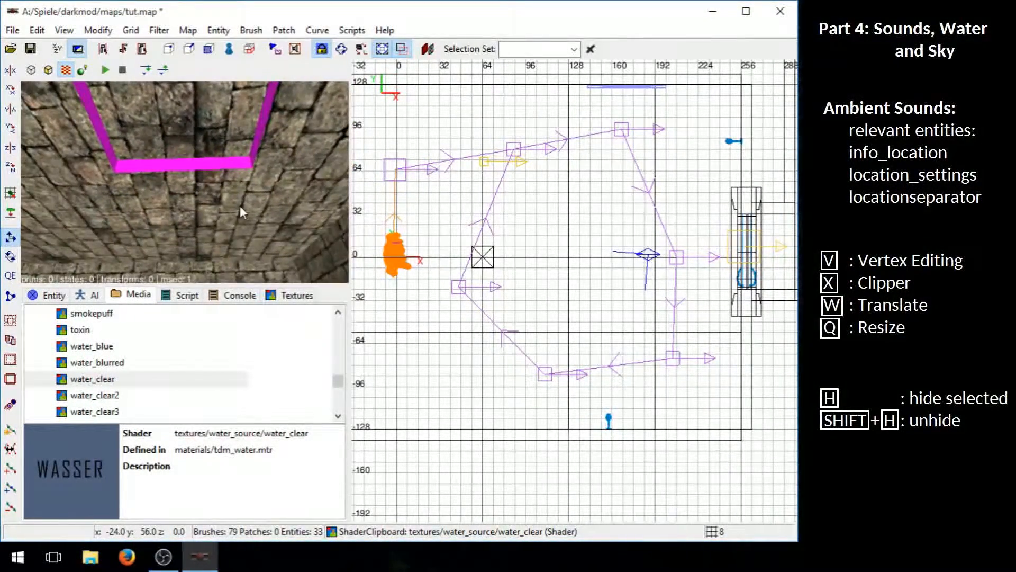
{"action": "left_click", "coordinate": [197, 201], "text": "ctrl+shift"}
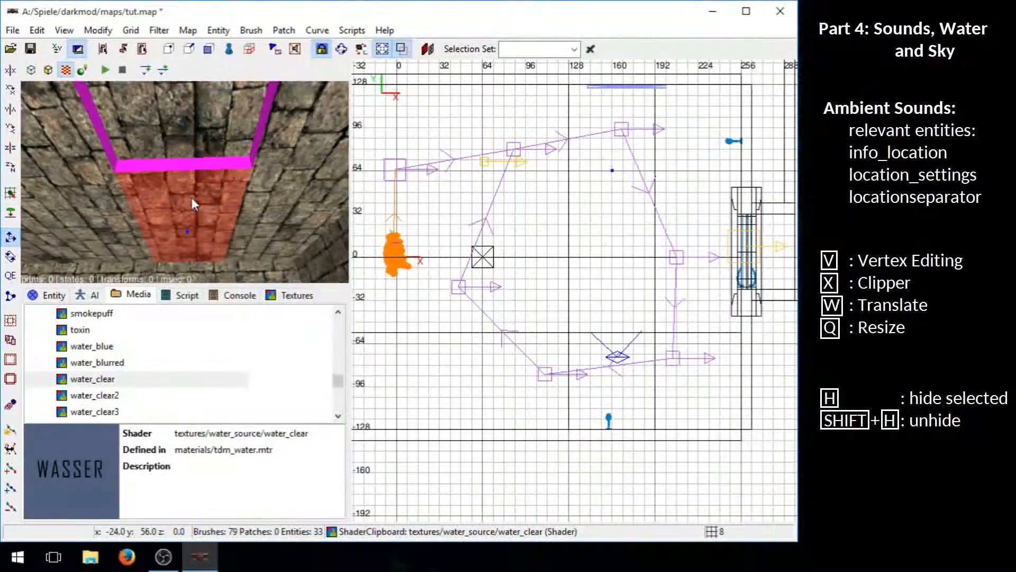
{"action": "middle_click", "coordinate": [191, 198]}
{"action": "right_click", "coordinate": [190, 198]}
{"action": "right_click", "coordinate": [189, 198]}
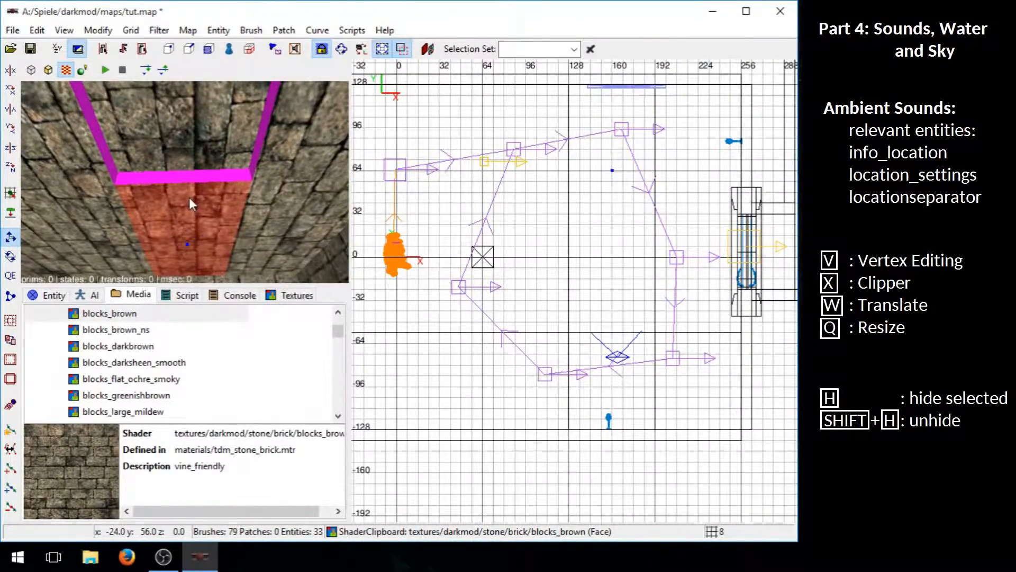
{"action": "key", "text": "Escape"}
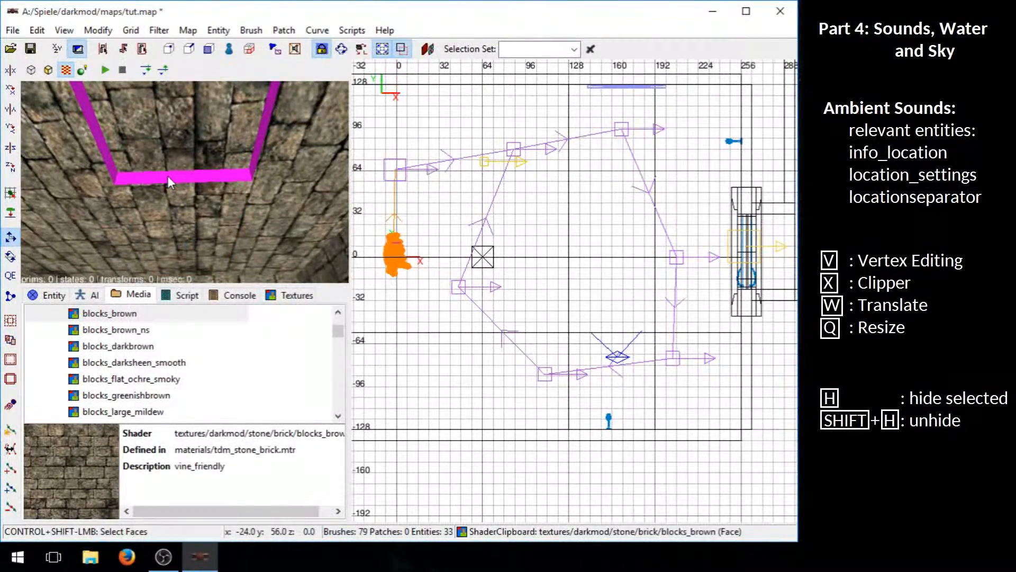
Paste the copied blocks_brown shader, projected, onto the opening's side faces at y 0 and x 128
{"action": "left_click", "coordinate": [167, 176], "text": "ctrl+shift"}
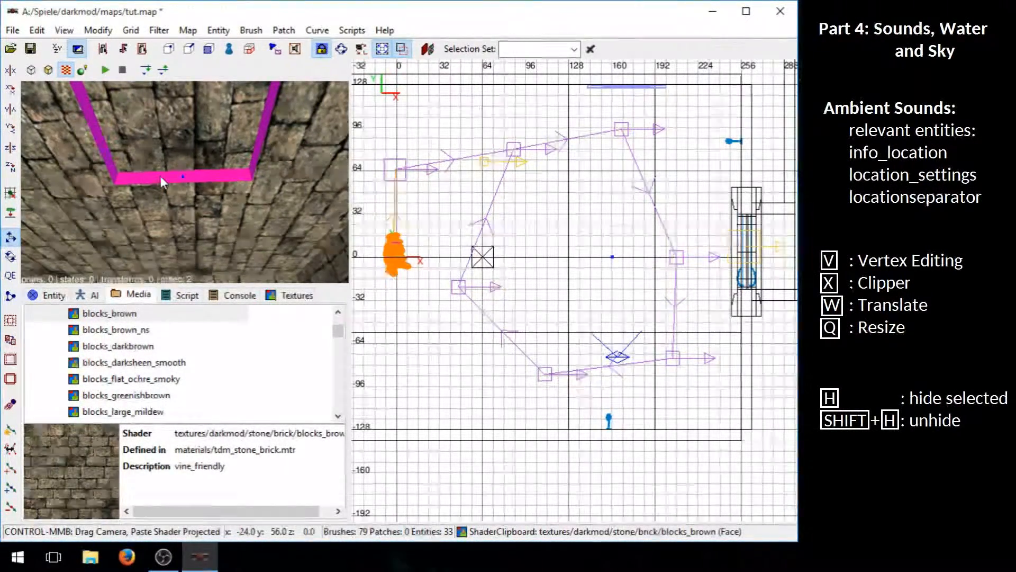
{"action": "middle_click", "coordinate": [161, 177], "text": "ctrl"}
{"action": "right_click", "coordinate": [160, 176]}
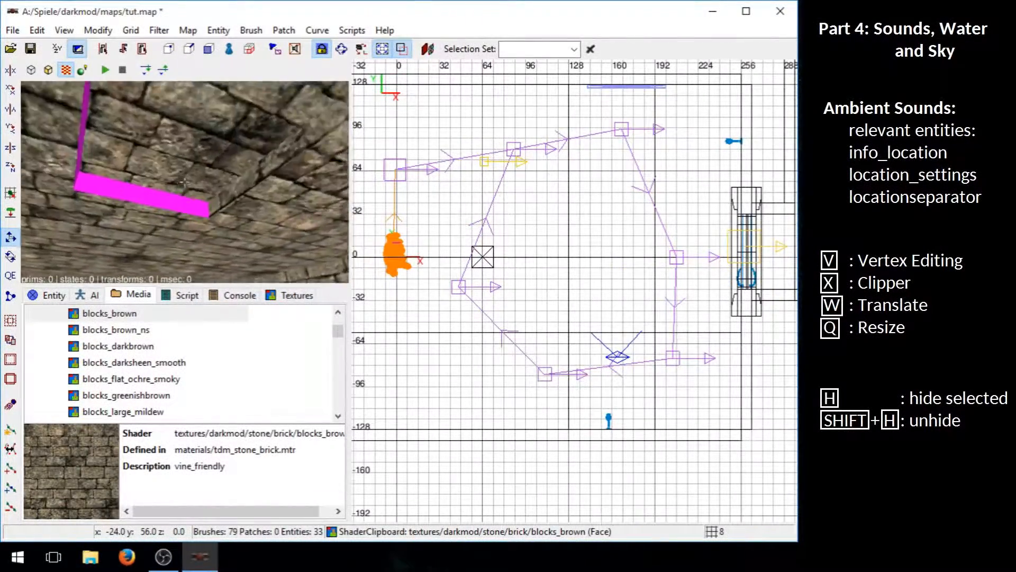
{"action": "right_click", "coordinate": [164, 173]}
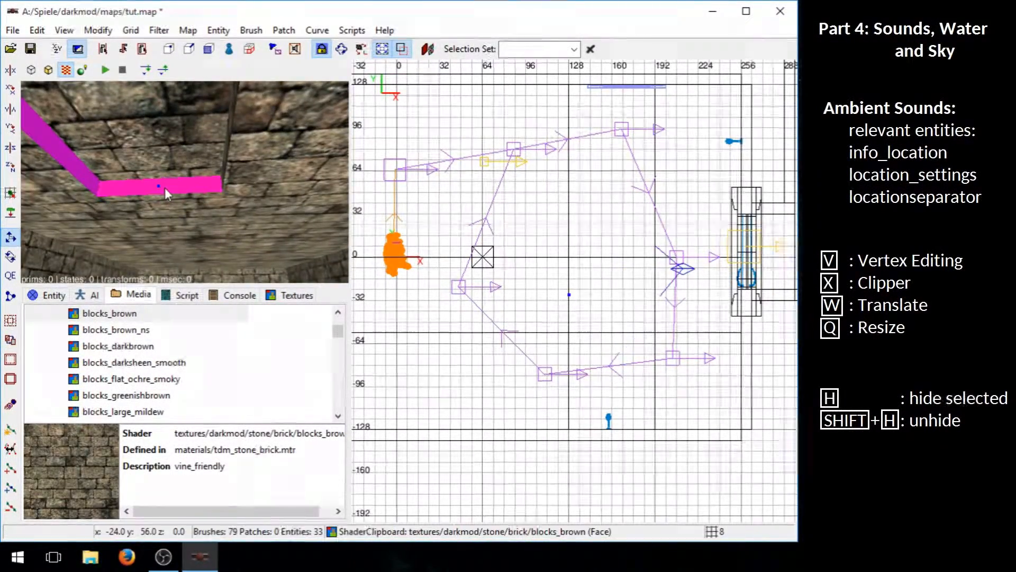
{"action": "middle_click", "coordinate": [166, 185], "text": "ctrl"}
Paste the copied blocks_brown shader, projected, onto the opening's remaining side faces at y -56 and x 192
{"action": "right_click", "coordinate": [167, 190]}
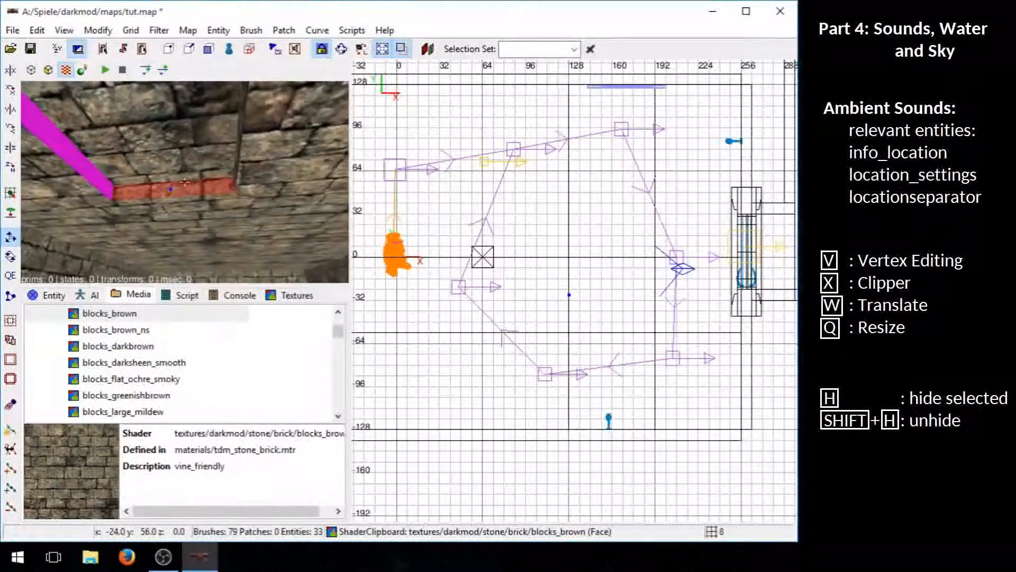
{"action": "right_click", "coordinate": [172, 196]}
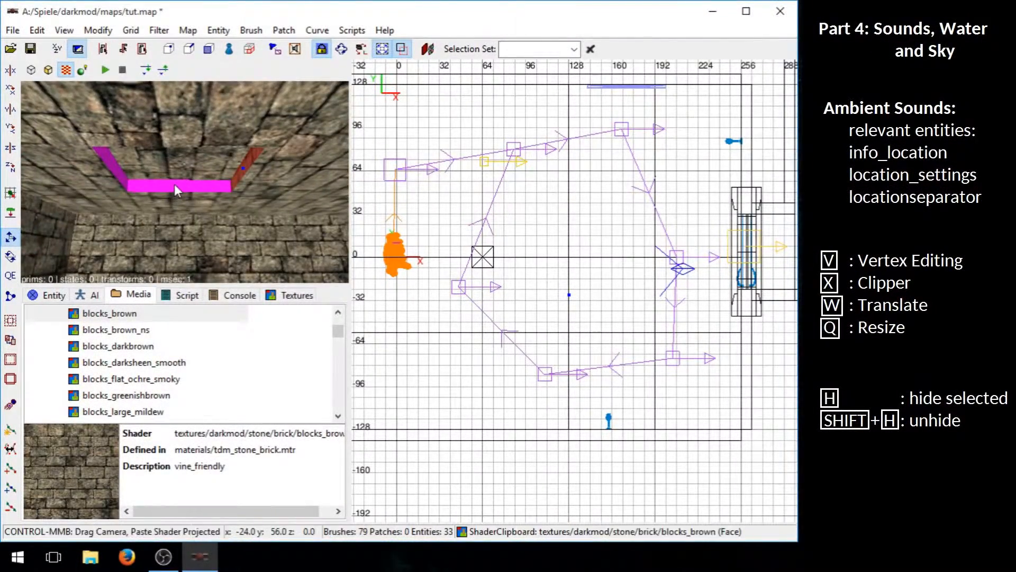
{"action": "left_click", "coordinate": [176, 191], "text": "ctrl+shift"}
{"action": "middle_click", "coordinate": [177, 189], "text": "ctrl"}
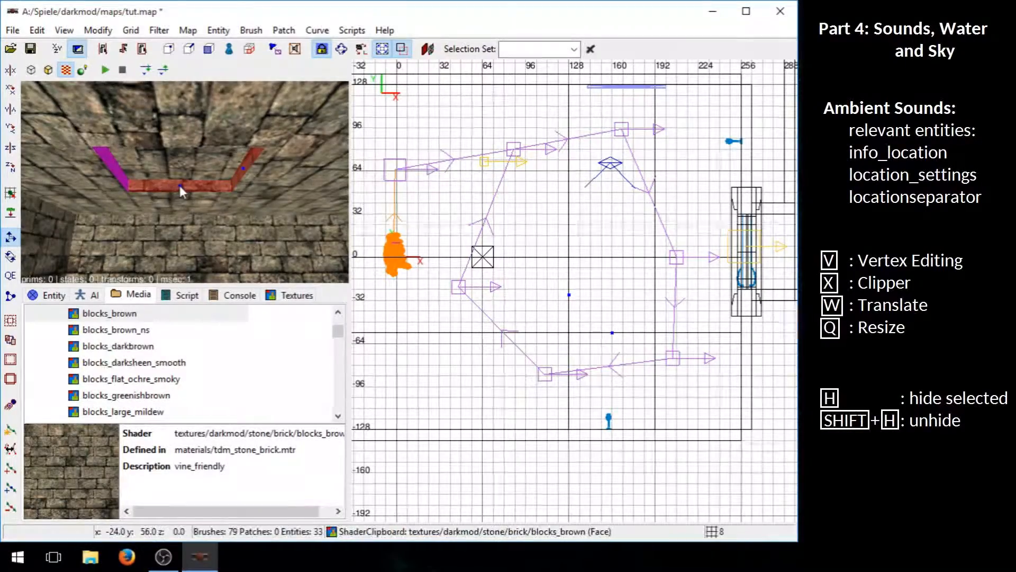
{"action": "right_click", "coordinate": [177, 188]}
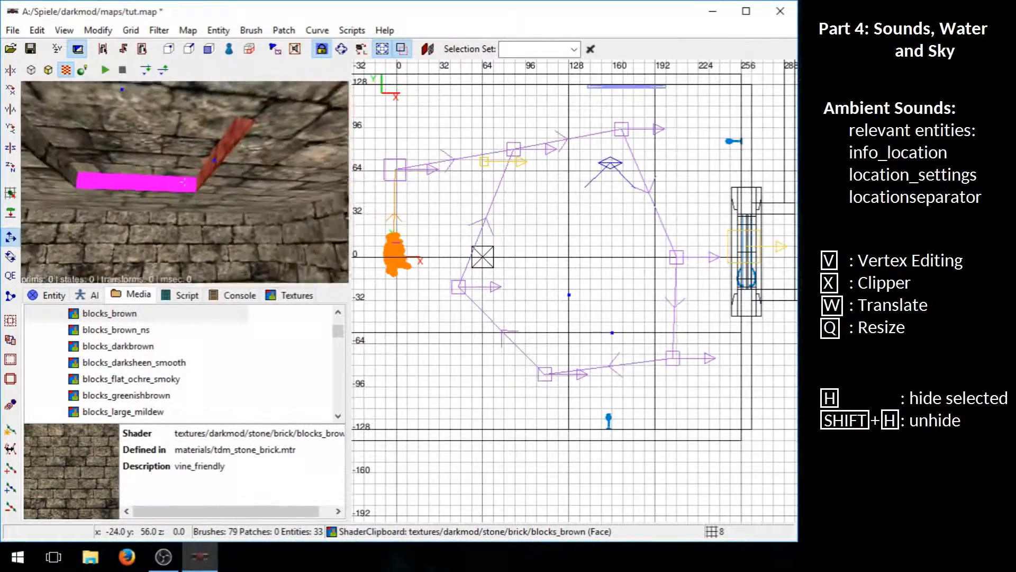
{"action": "right_click", "coordinate": [182, 188]}
{"action": "left_click", "coordinate": [181, 188], "text": "ctrl+shift"}
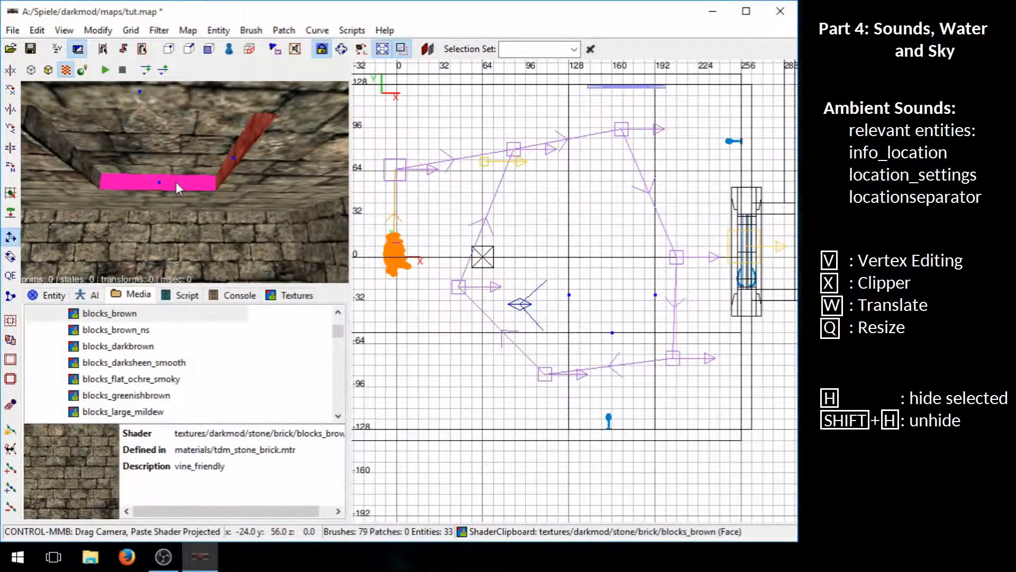
{"action": "middle_click", "coordinate": [178, 188], "text": "ctrl"}
Apply the textures/smf/portal_sky shader to the underside face of the raised ceiling piece above the opening
{"action": "right_click", "coordinate": [178, 188]}
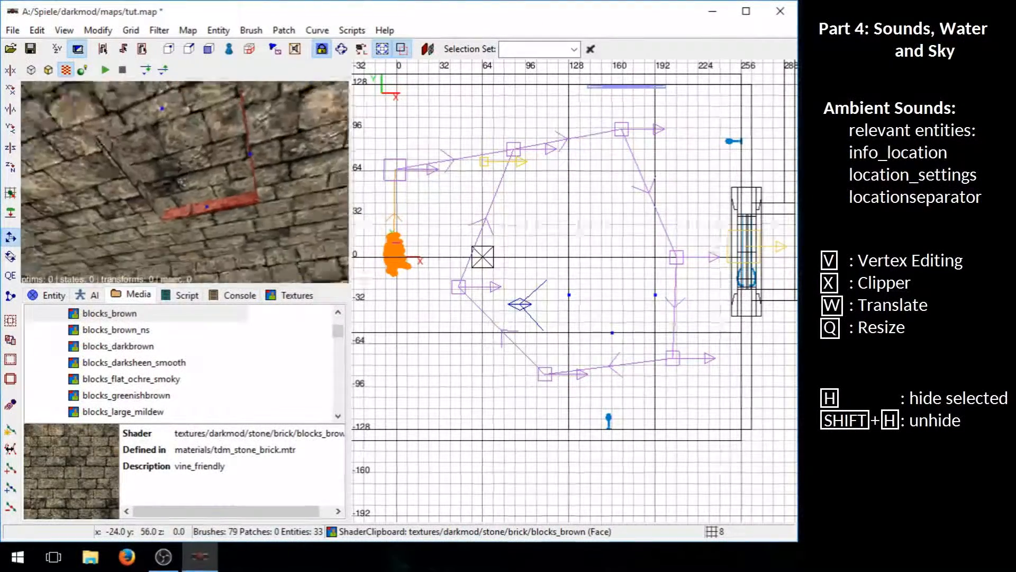
{"action": "right_click", "coordinate": [183, 185]}
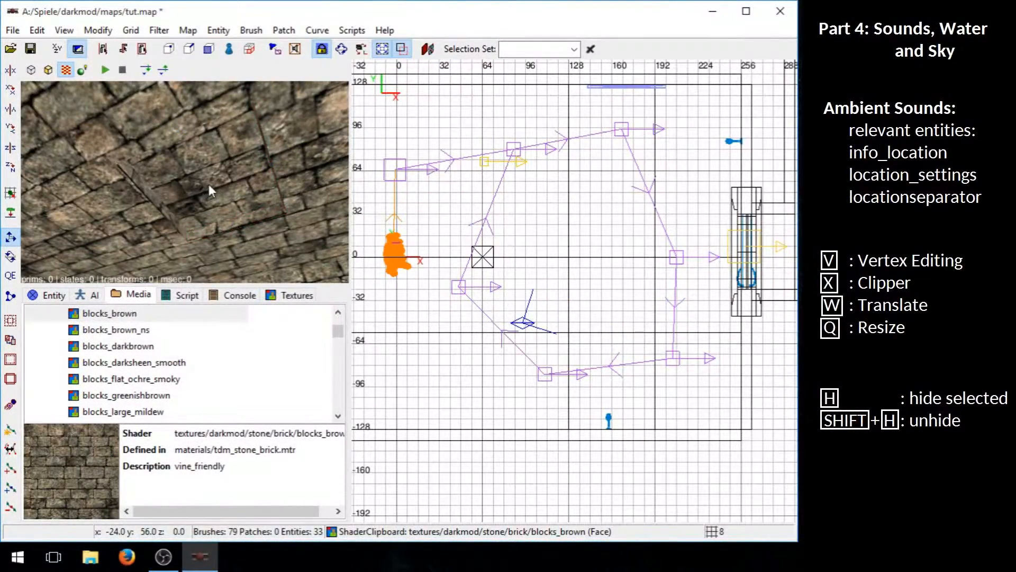
{"action": "left_click", "coordinate": [209, 183], "text": "shift"}
{"action": "right_click", "coordinate": [209, 183]}
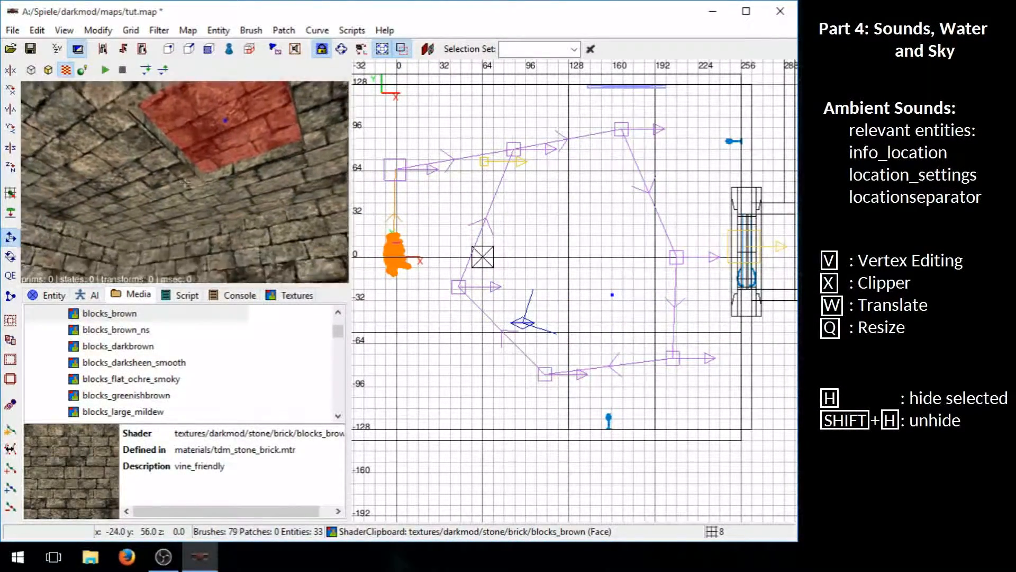
{"action": "right_click", "coordinate": [217, 185]}
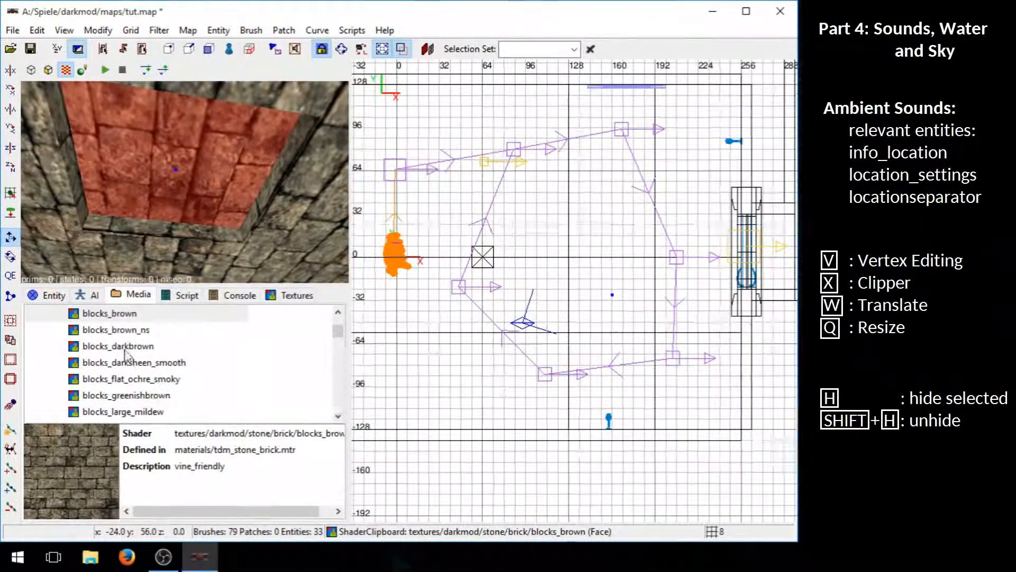
{"action": "left_click_drag", "start_coordinate": [340, 333], "coordinate": [340, 414]}
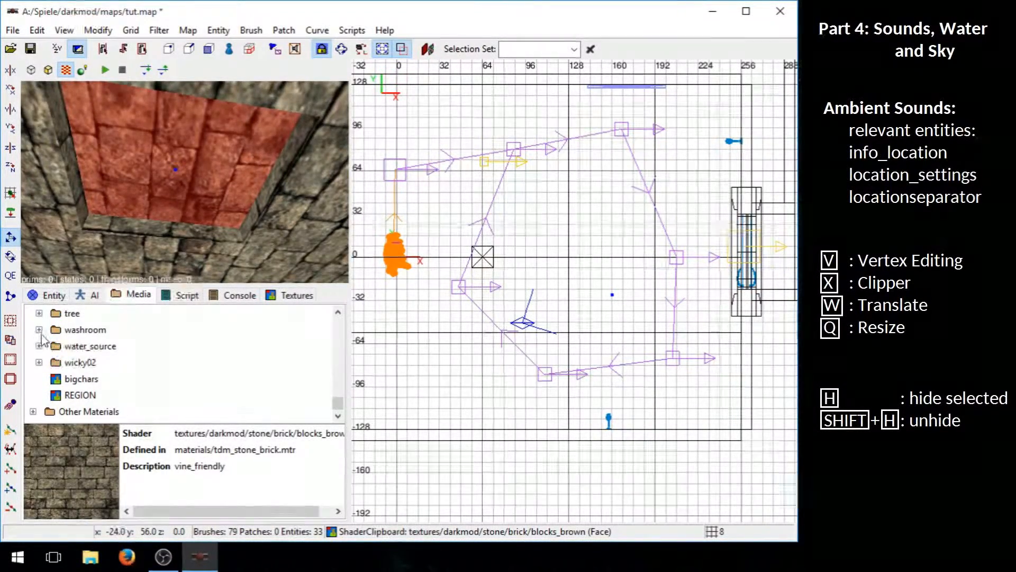
{"action": "scroll", "coordinate": [107, 354], "scroll_direction": "up", "scroll_amount": 2}
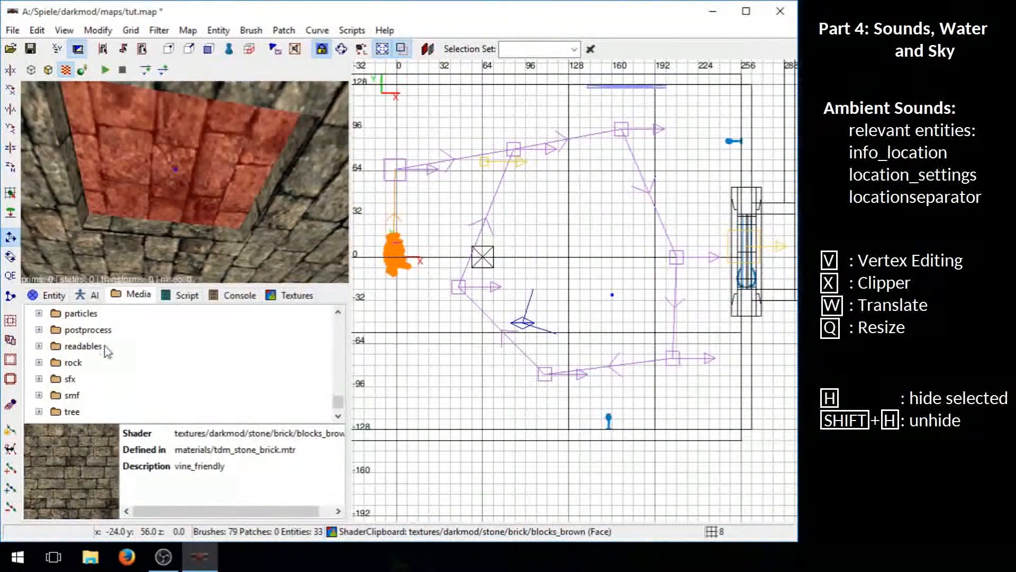
{"action": "left_click", "coordinate": [39, 396]}
{"action": "left_click", "coordinate": [97, 413]}
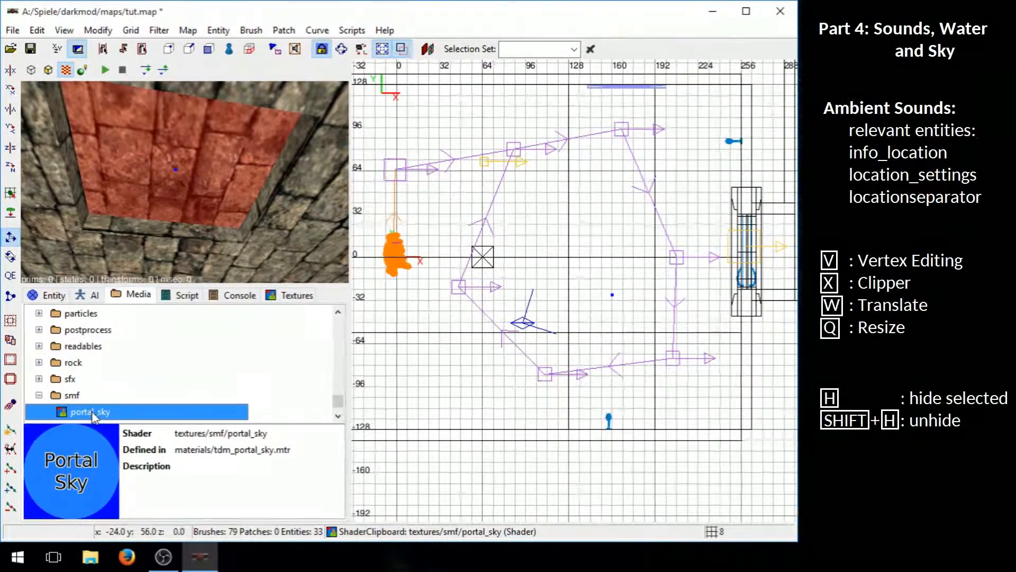
{"action": "right_click", "coordinate": [96, 413]}
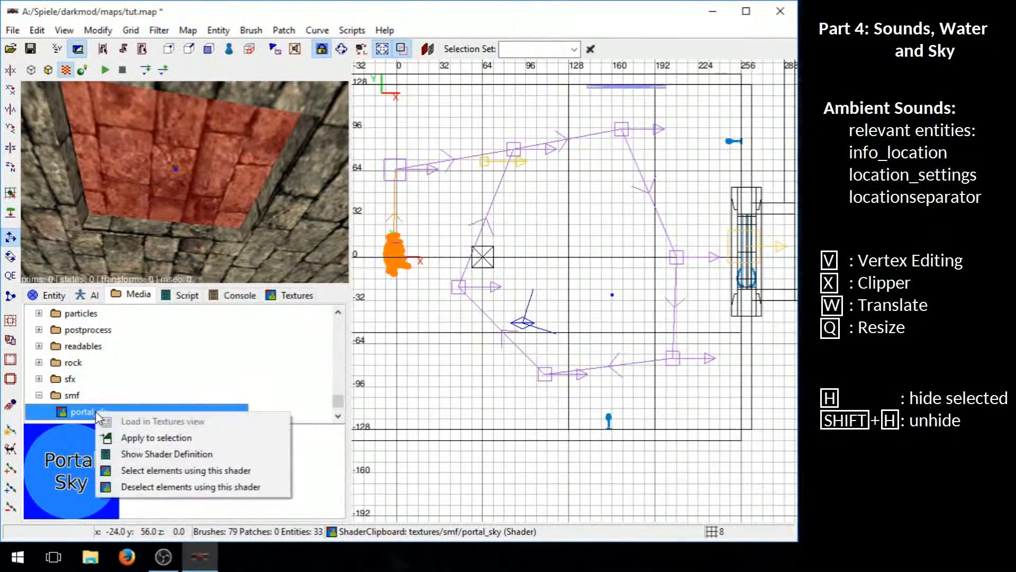
{"action": "left_click", "coordinate": [159, 438]}
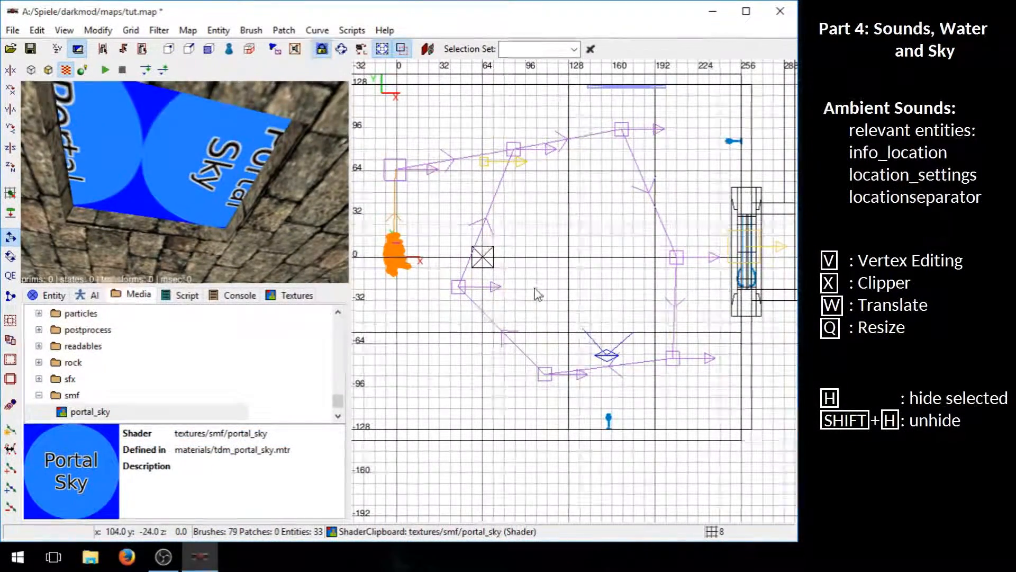
Insert the tdm_sky_starry1.pfb prefab from nature/skyboxes in the empty space outside the rooms
{"action": "scroll", "coordinate": [583, 310], "scroll_direction": "down", "scroll_amount": 3}
{"action": "scroll", "coordinate": [586, 312], "scroll_direction": "down", "scroll_amount": 2}
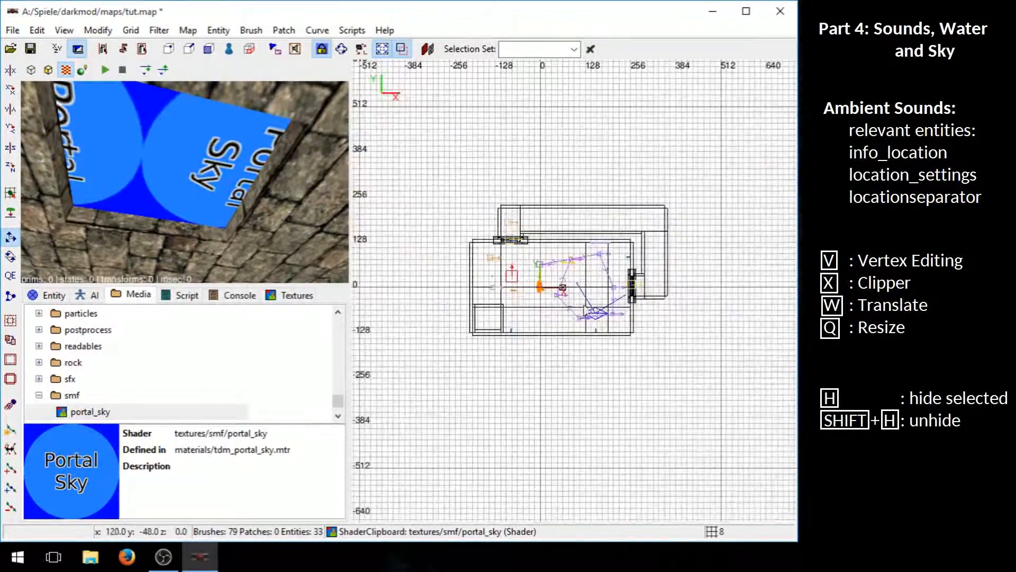
{"action": "right_click", "coordinate": [638, 310]}
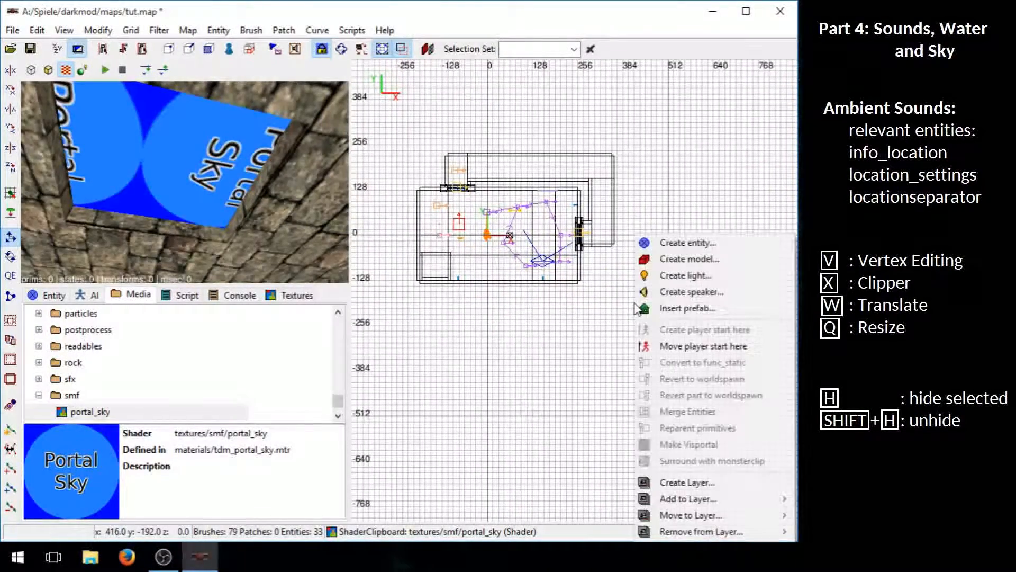
{"action": "left_click", "coordinate": [696, 312]}
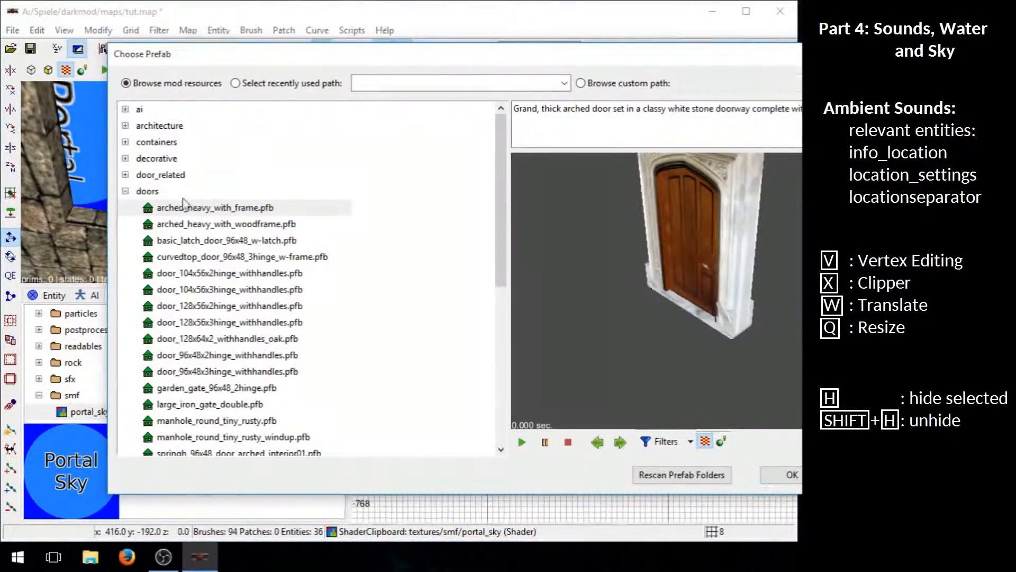
{"action": "left_click", "coordinate": [124, 192]}
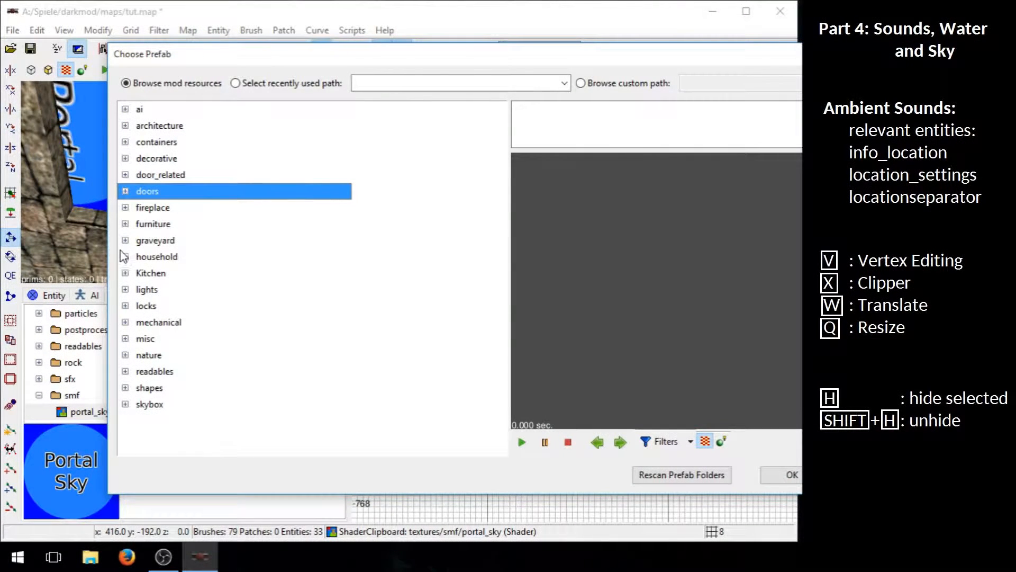
{"action": "left_click", "coordinate": [125, 356]}
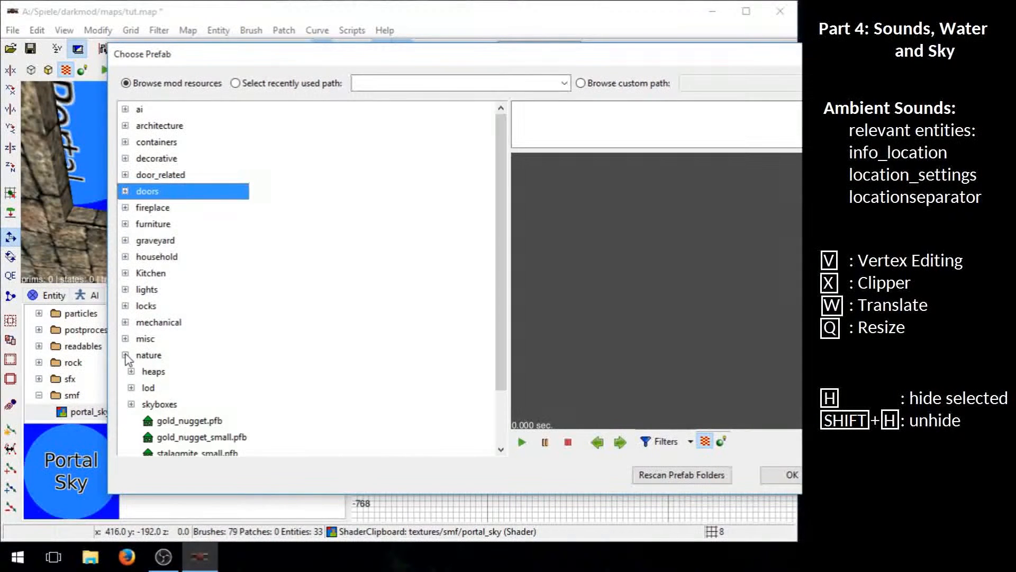
{"action": "left_click", "coordinate": [131, 404]}
{"action": "scroll", "coordinate": [248, 379], "scroll_direction": "down", "scroll_amount": 2}
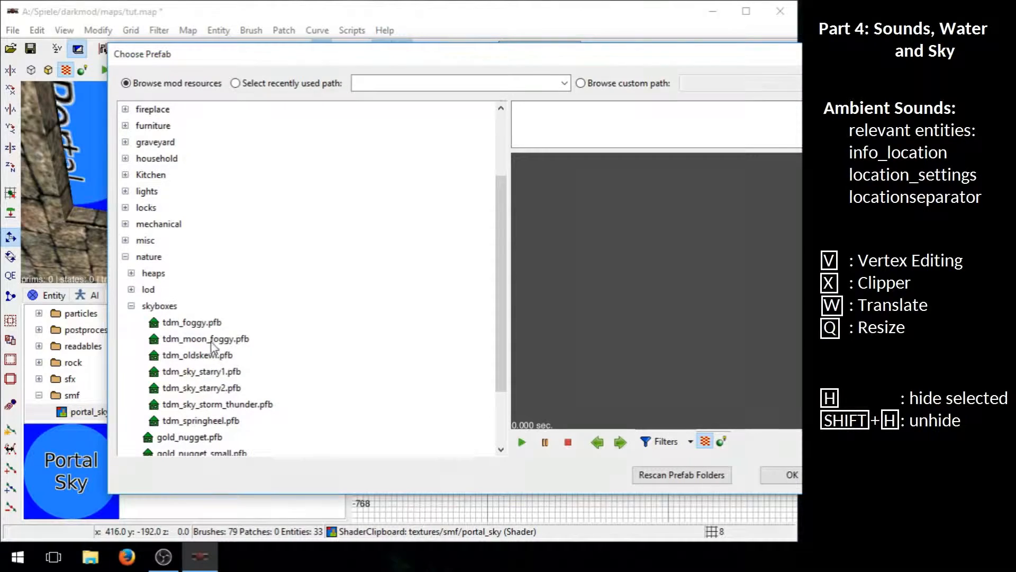
{"action": "left_click", "coordinate": [216, 372]}
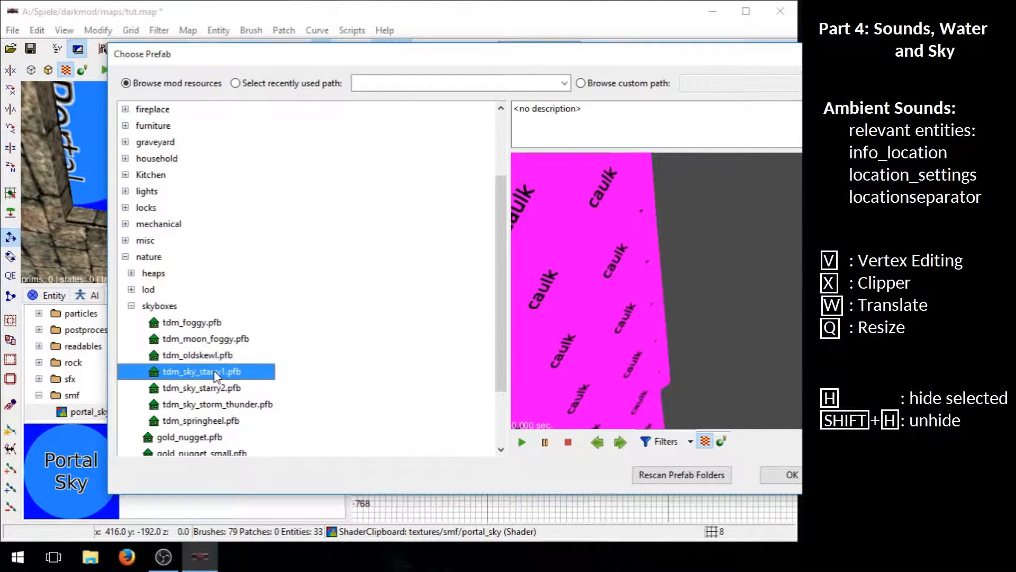
{"action": "left_click", "coordinate": [791, 475]}
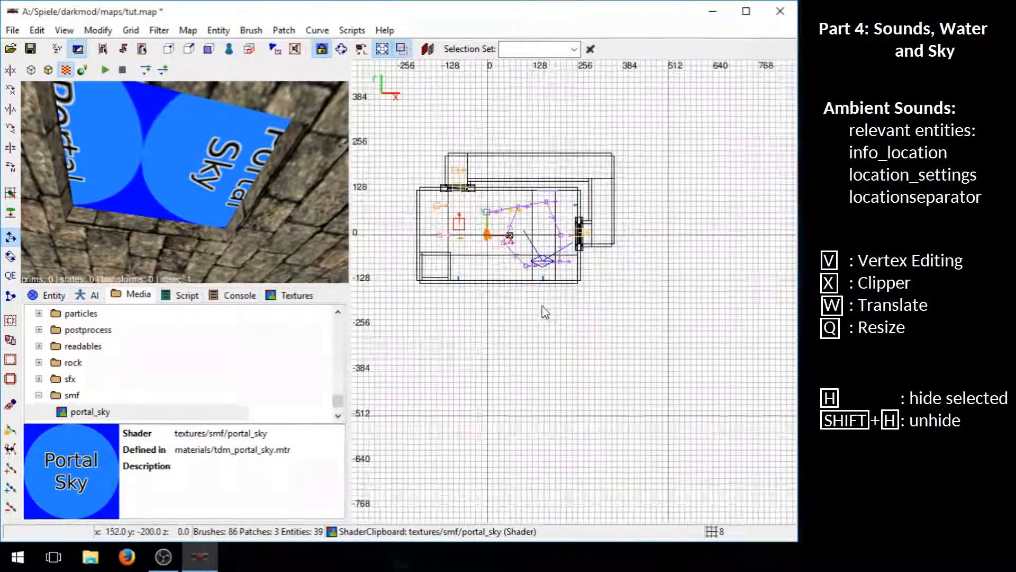
Select the ambient_world light in the large room and resize its light volume
{"action": "scroll", "coordinate": [532, 311], "scroll_direction": "up", "scroll_amount": 3}
{"action": "right_click_drag", "start_coordinate": [630, 257], "coordinate": [522, 277]}
{"action": "scroll", "coordinate": [631, 258], "scroll_direction": "up", "scroll_amount": 2}
{"action": "right_click_drag", "start_coordinate": [602, 239], "coordinate": [773, 251]}
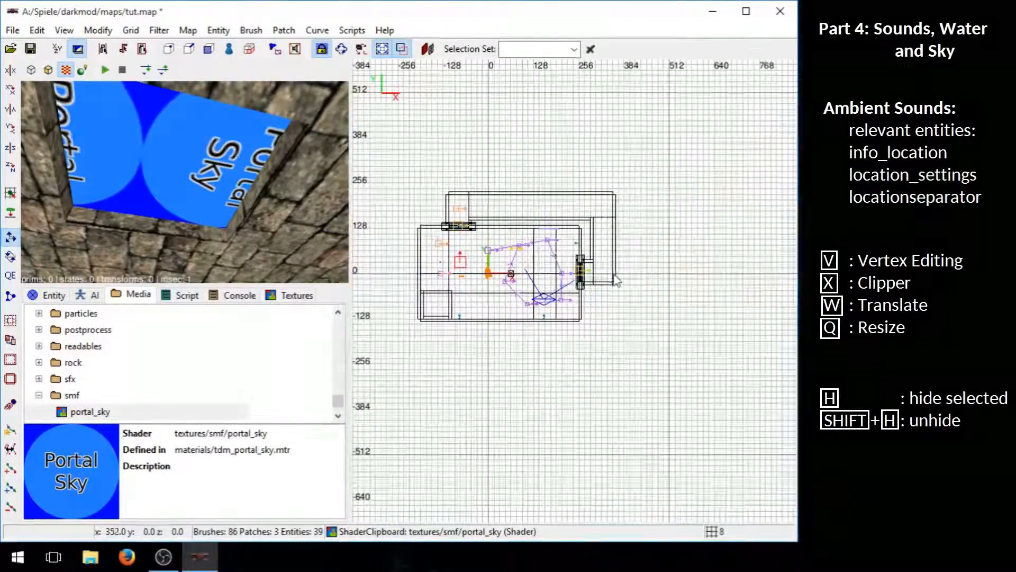
{"action": "scroll", "coordinate": [558, 332], "scroll_direction": "up", "scroll_amount": 4}
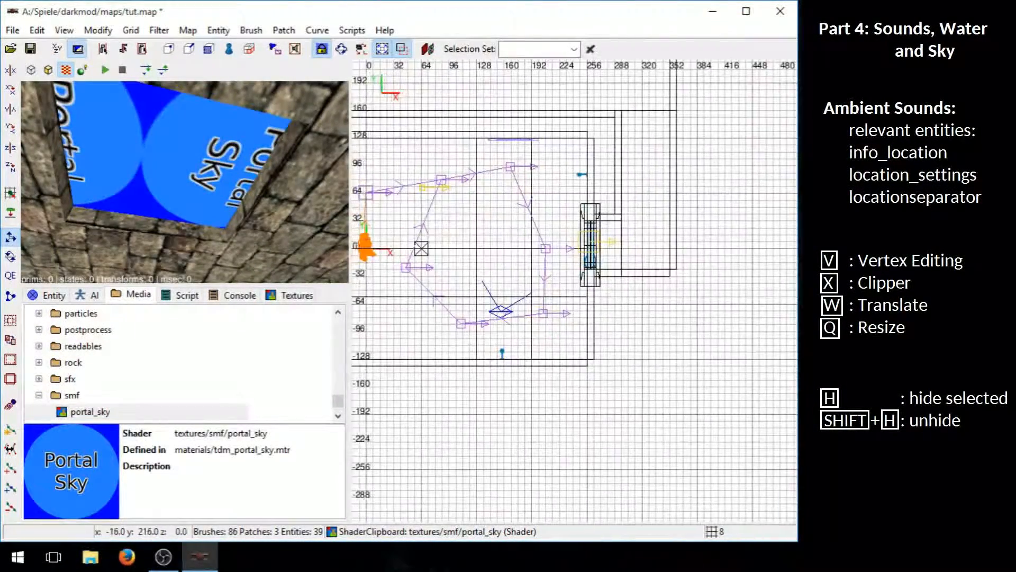
{"action": "right_click_drag", "start_coordinate": [508, 202], "coordinate": [510, 229]}
{"action": "scroll", "coordinate": [511, 229], "scroll_direction": "up", "scroll_amount": 1}
{"action": "scroll", "coordinate": [510, 229], "scroll_direction": "down", "scroll_amount": 1}
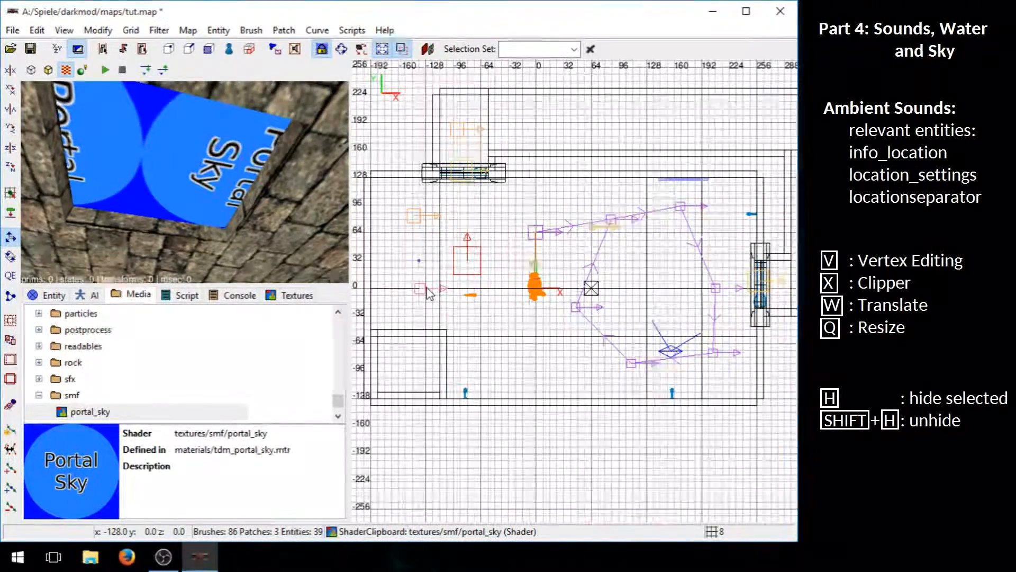
{"action": "left_click", "coordinate": [593, 290]}
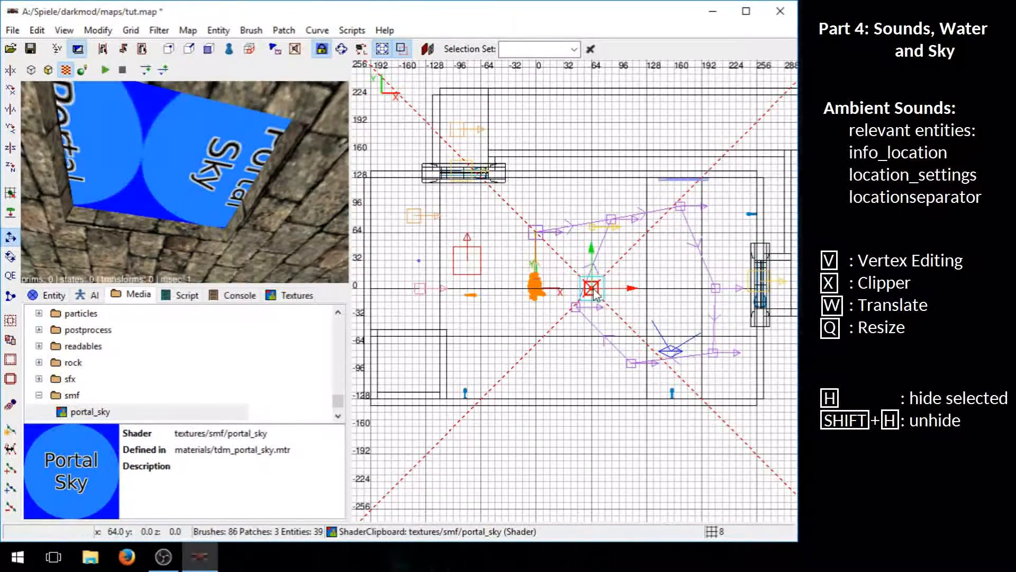
{"action": "key", "text": "h"}
{"action": "right_click", "coordinate": [596, 295]}
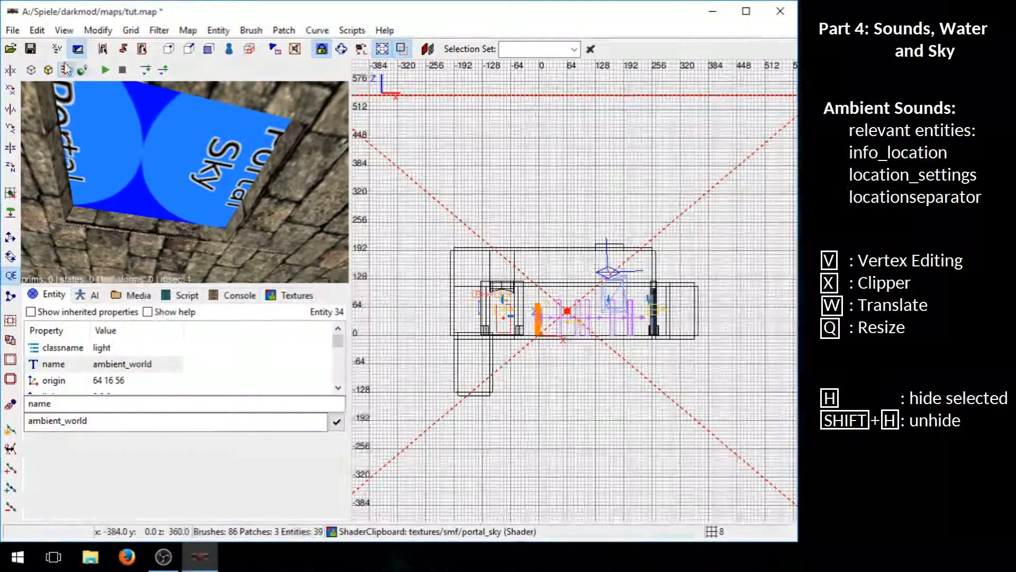
Save tut.map and launch The Dark Mod from the desktop
{"action": "left_click", "coordinate": [8, 32]}
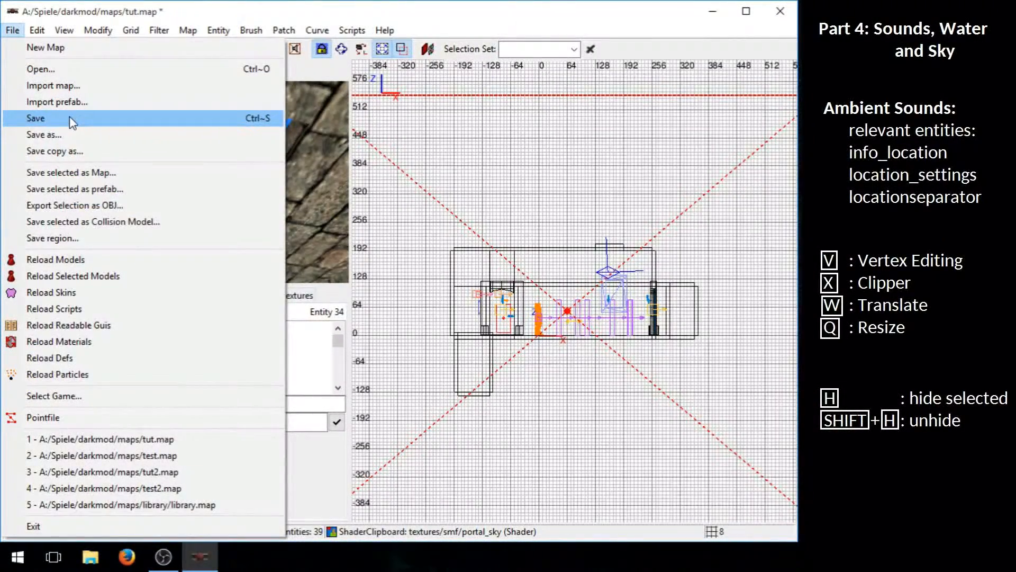
{"action": "left_click", "coordinate": [69, 118]}
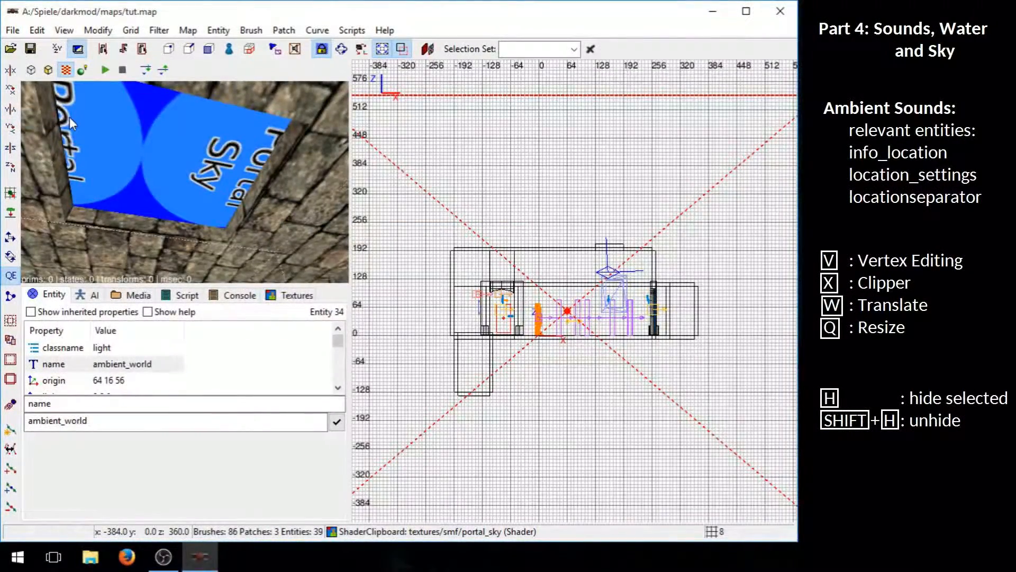
{"action": "key", "text": "super+d"}
{"action": "double_click", "coordinate": [233, 29]}
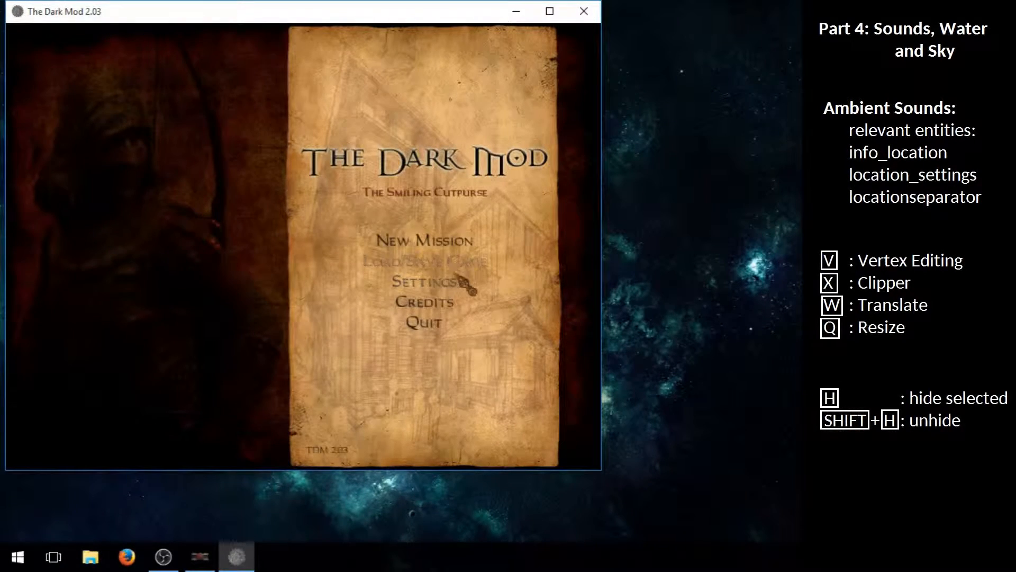
Load tut.map through the game console with the testmap command and enter the level
{"action": "key", "text": "ctrl+alt+grave"}
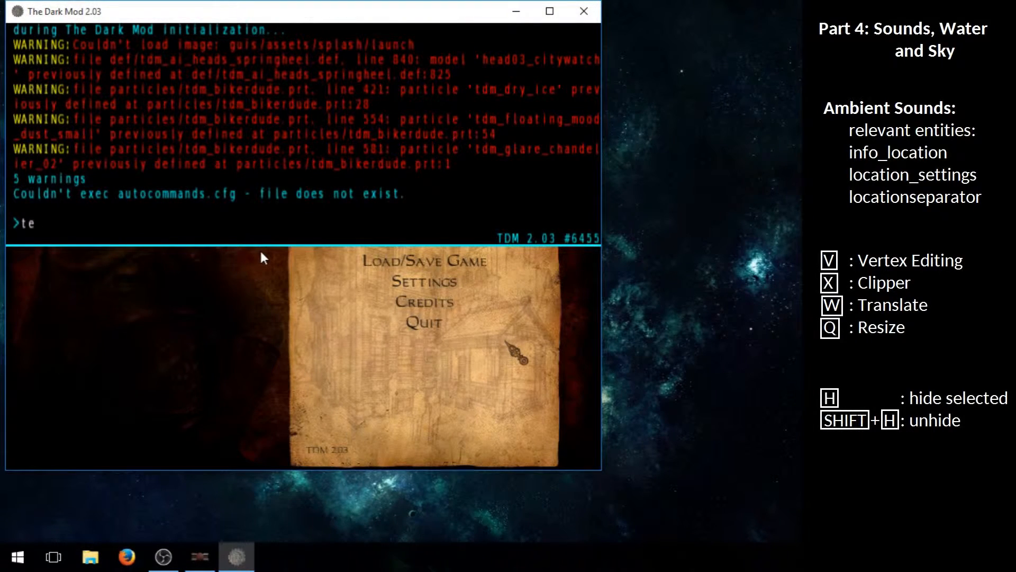
{"action": "type", "text": "testmap tst.map"}
{"action": "key", "text": "Return"}
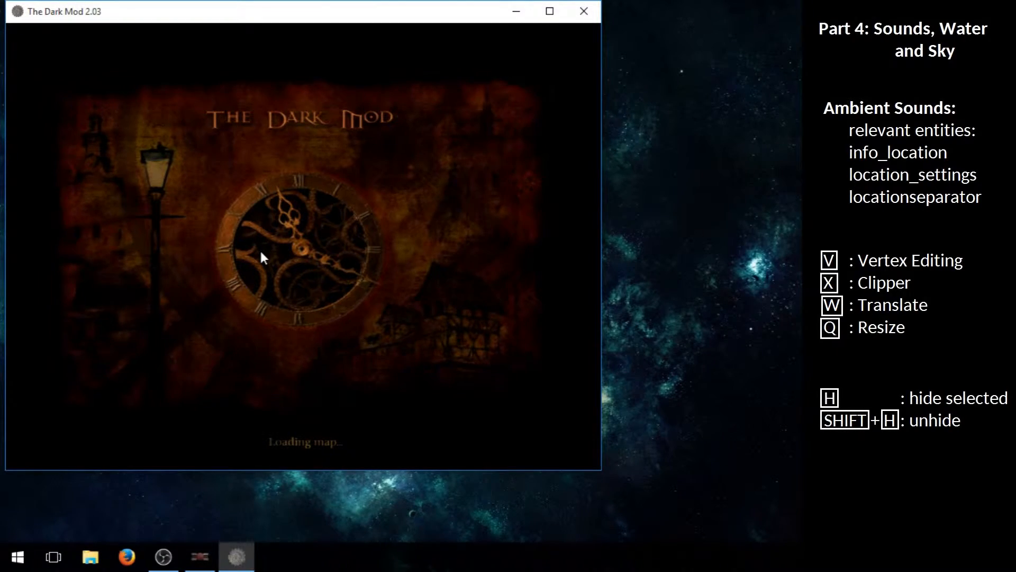
{"action": "left_click", "coordinate": [260, 251]}
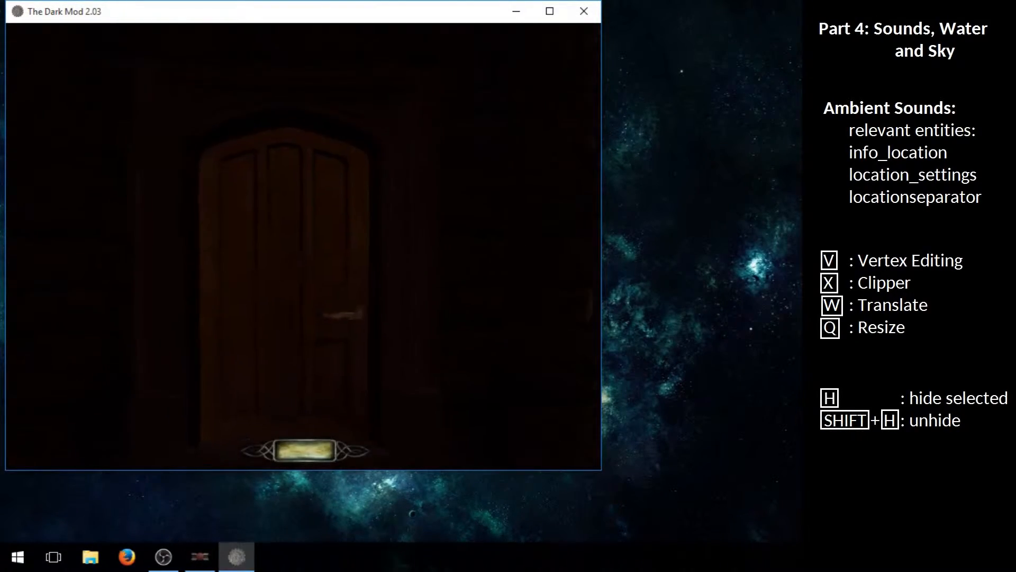